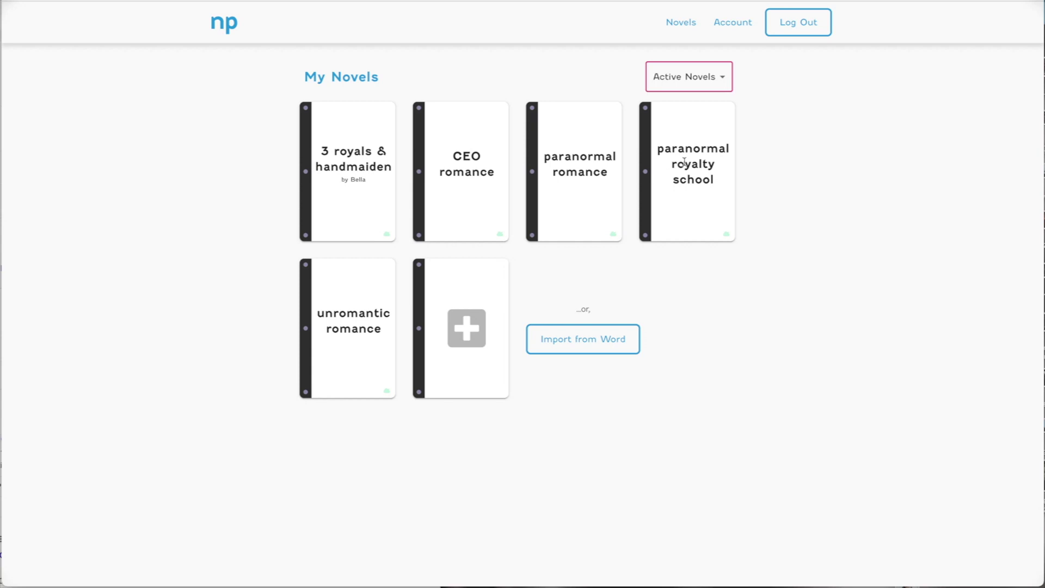
# Open the novel "paranormal royalty school" and skim the start of its Chapter 1 manuscript.
pyautogui.click(692, 169)
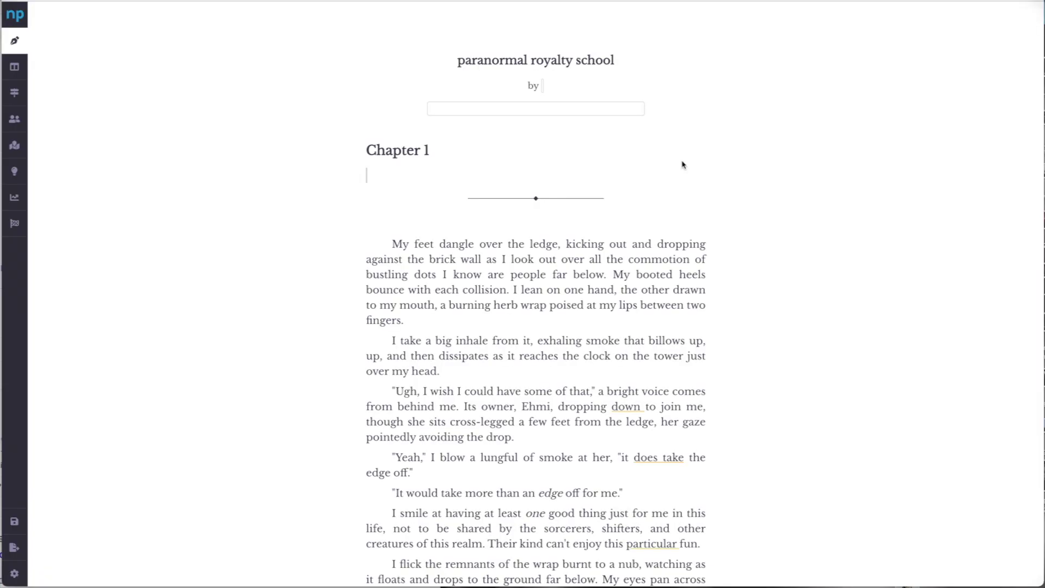
pyautogui.scroll(-20, 508, 402)
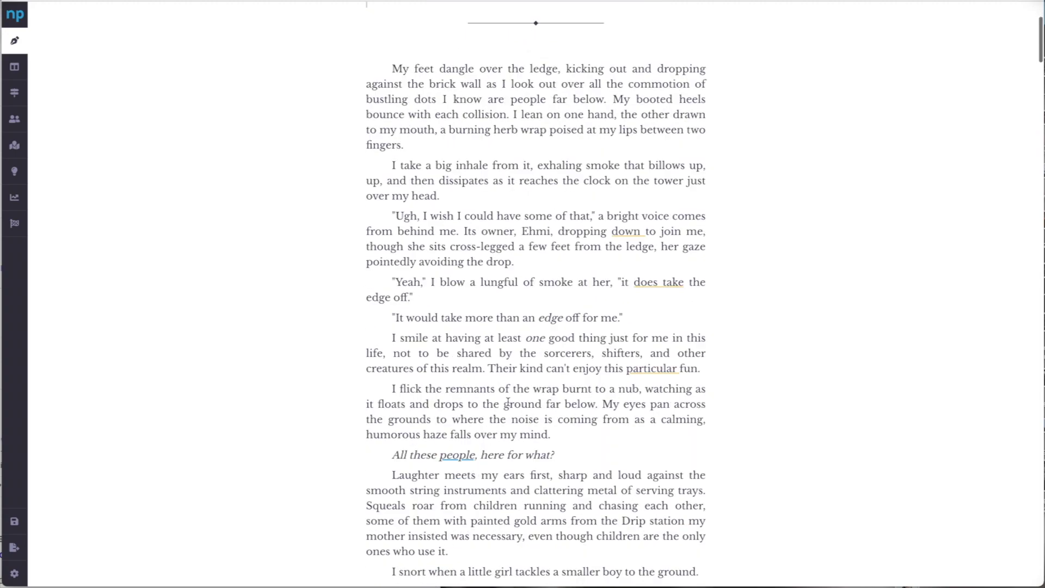
pyautogui.scroll(20, 508, 402)
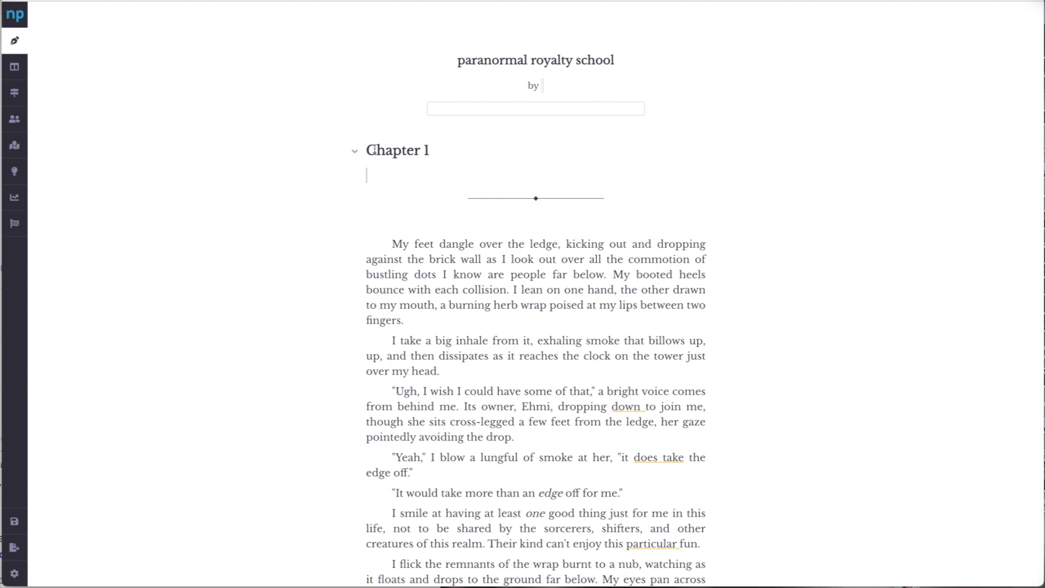
# Collapse and expand the text under Chapters 1, 2 and 3, finishing with Chapter 1 expanded.
pyautogui.click(356, 152)
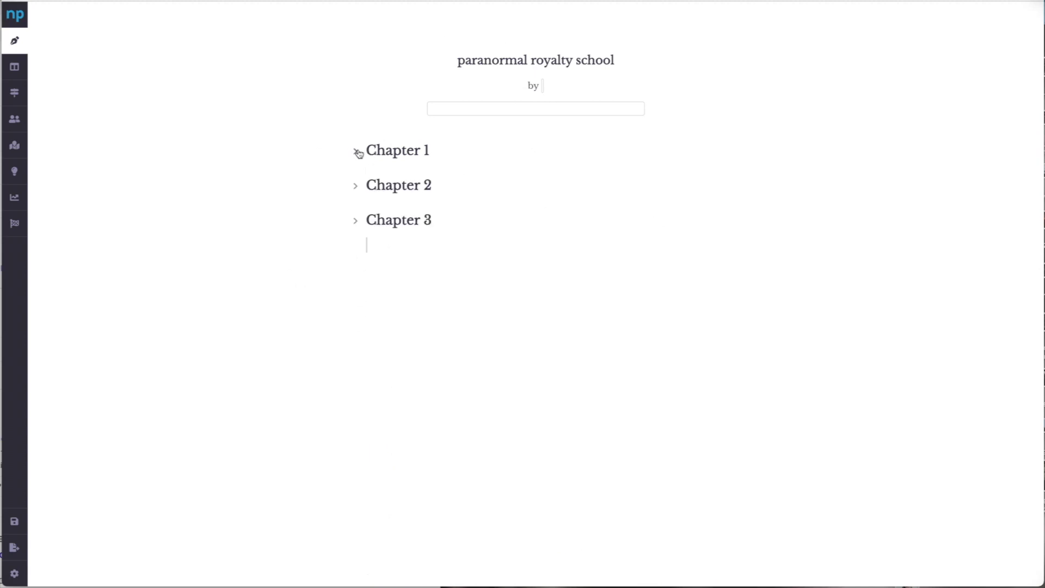
pyautogui.click(356, 191)
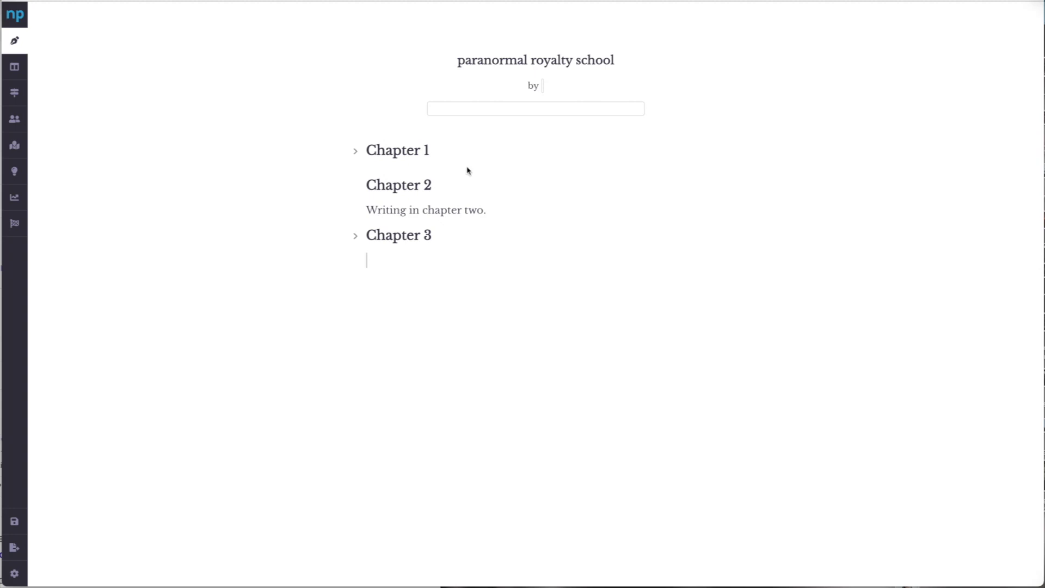
pyautogui.click(357, 152)
pyautogui.click(357, 152)
pyautogui.click(356, 237)
pyautogui.click(356, 186)
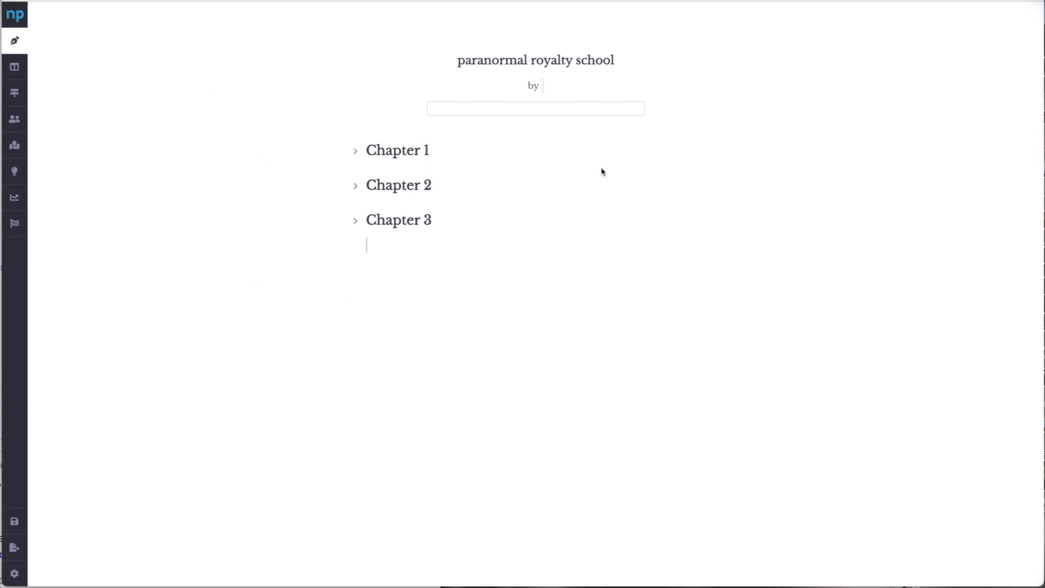
pyautogui.click(402, 154)
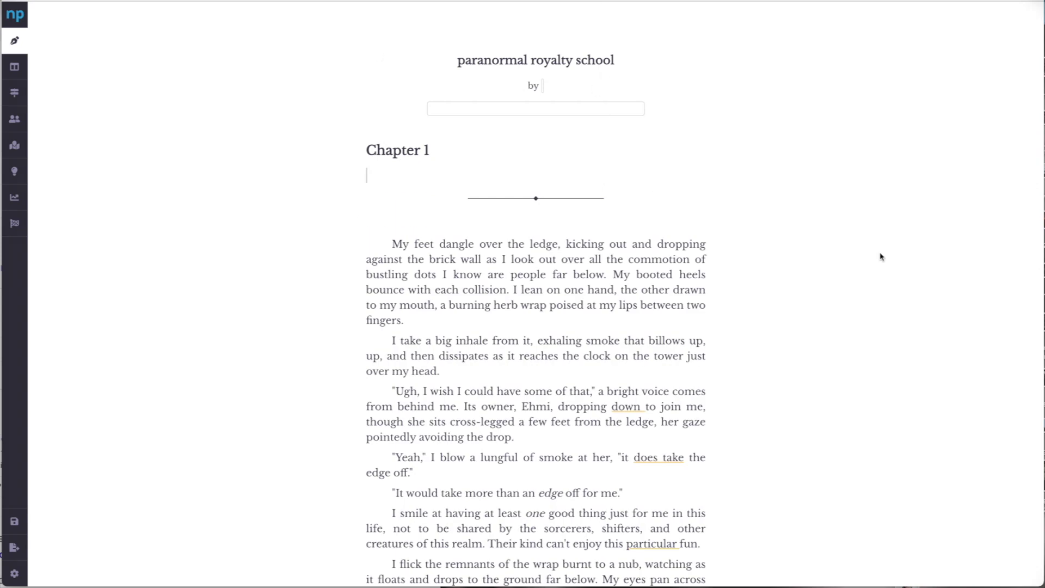
# Open the Chapters board and preview its row layout and filter field, returning to the unfiltered column layout.
pyautogui.click(15, 66)
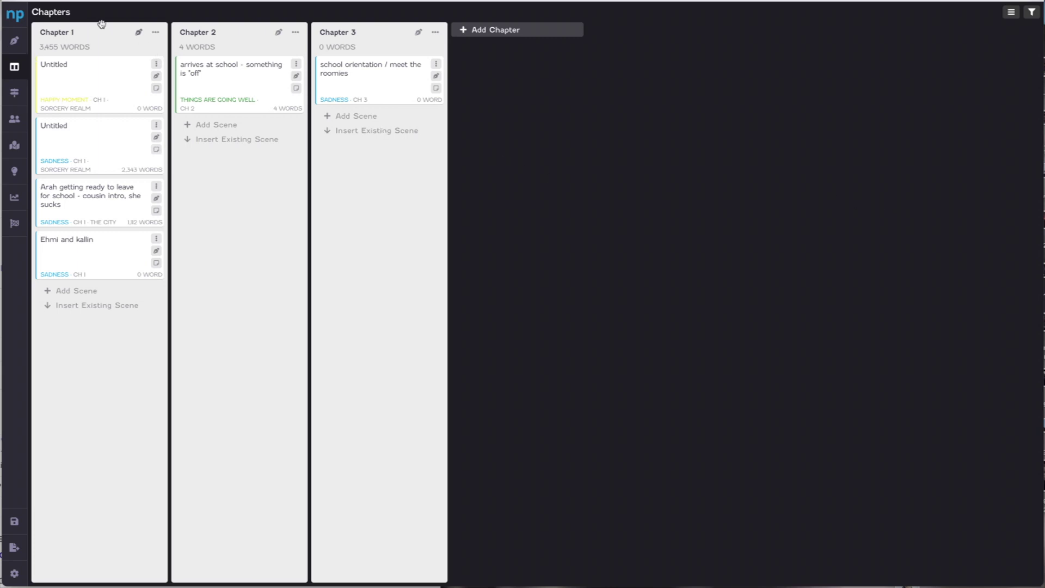
pyautogui.click(1010, 14)
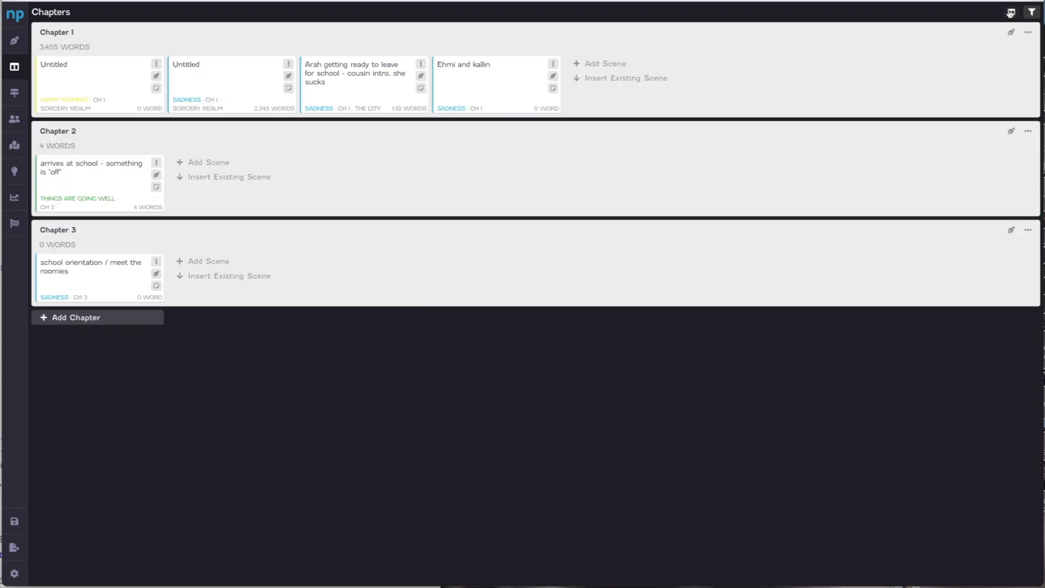
pyautogui.click(1010, 13)
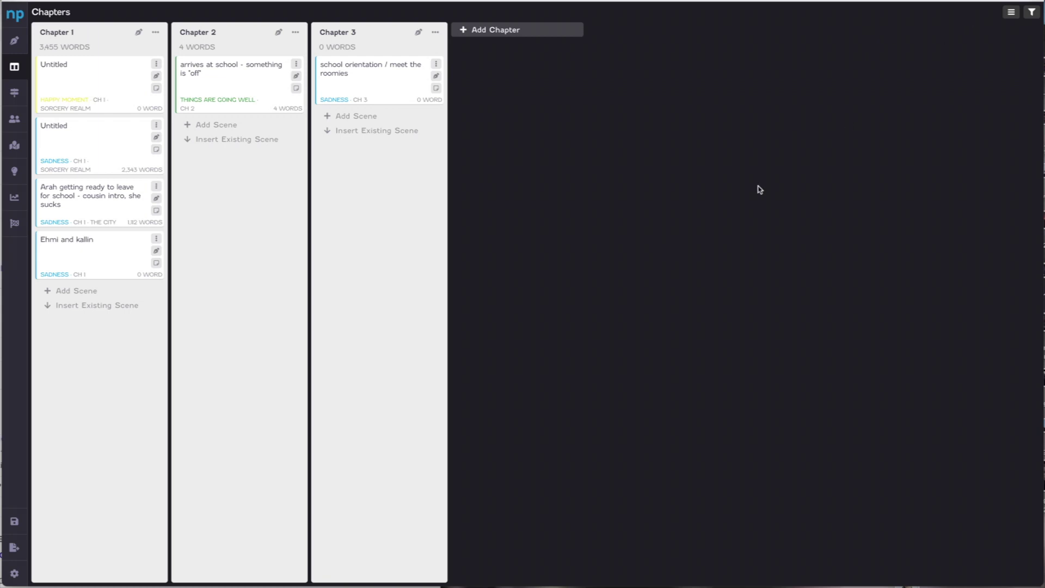
pyautogui.click(1029, 13)
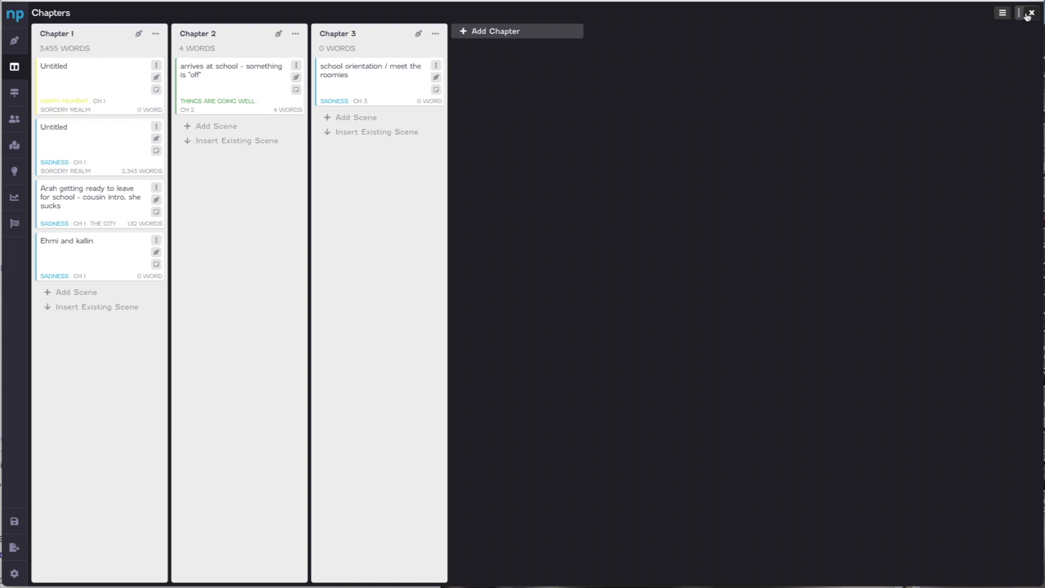
pyautogui.click(1028, 13)
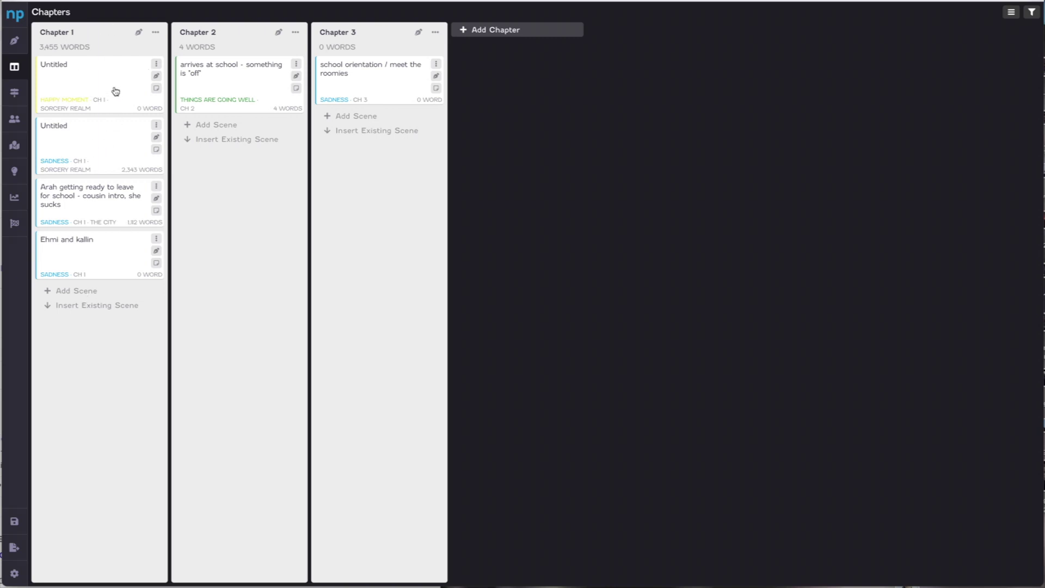
# Open the text of the scene "Arah getting ready to leave for school" beside the chapter board and skim it.
pyautogui.click(157, 200)
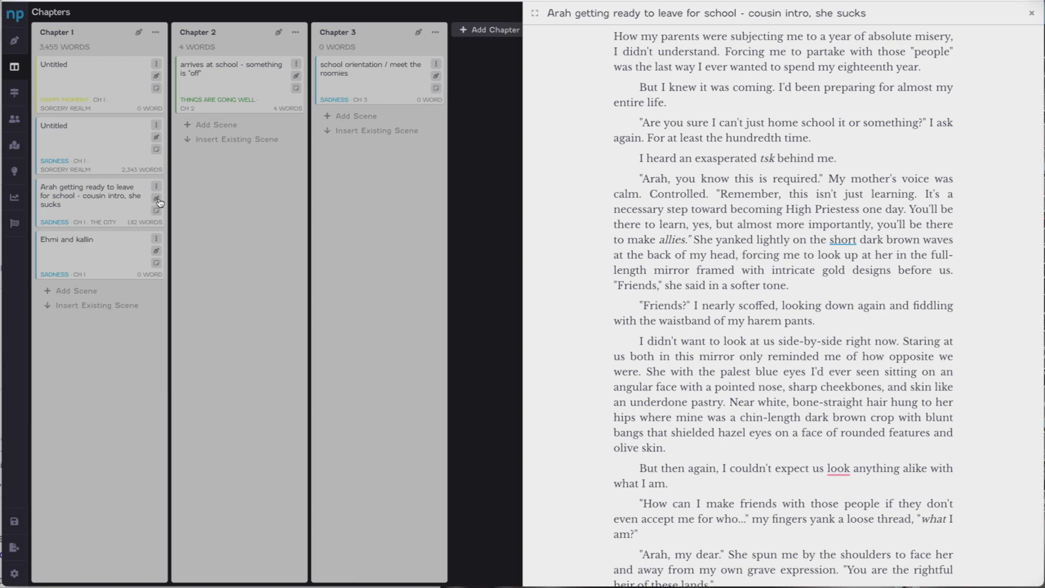
pyautogui.scroll(-3, 755, 278)
pyautogui.scroll(3, 808, 148)
pyautogui.scroll(-10, 662, 263)
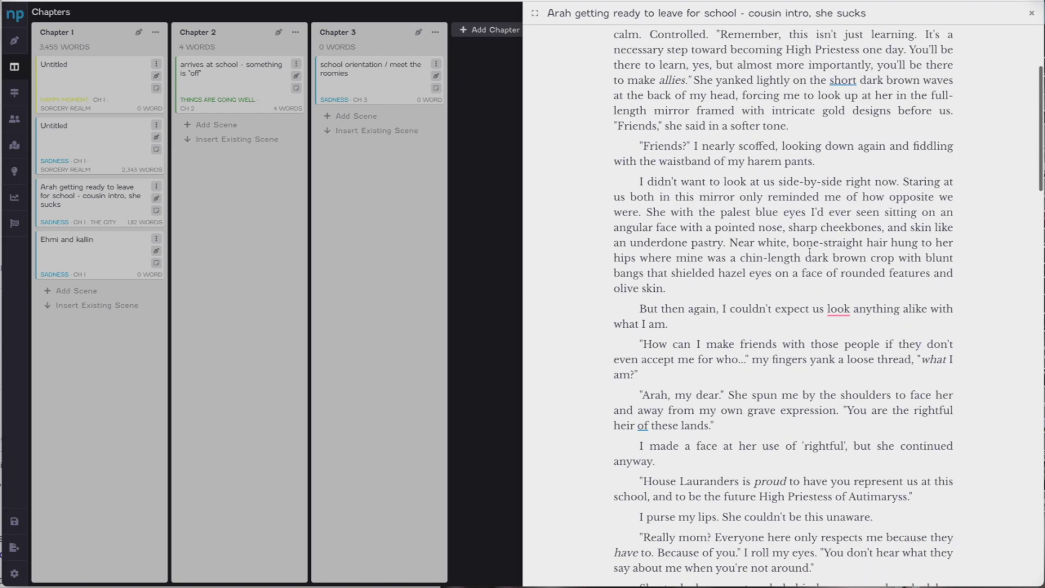
pyautogui.scroll(10, 809, 252)
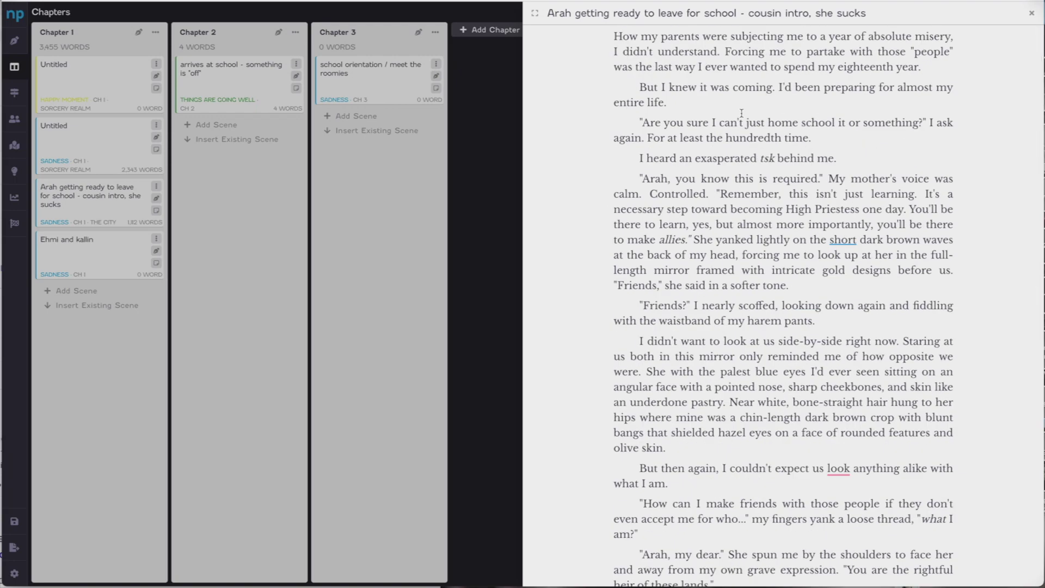
# Expand the scene editor to full width and skim the text, restore the split view and close the editor.
pyautogui.click(536, 19)
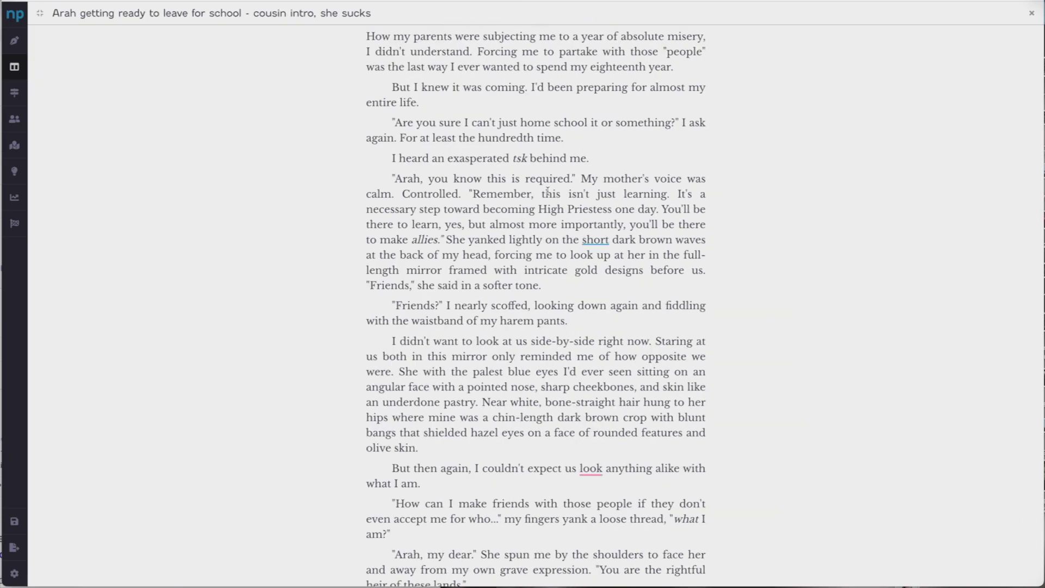
pyautogui.scroll(-20, 547, 191)
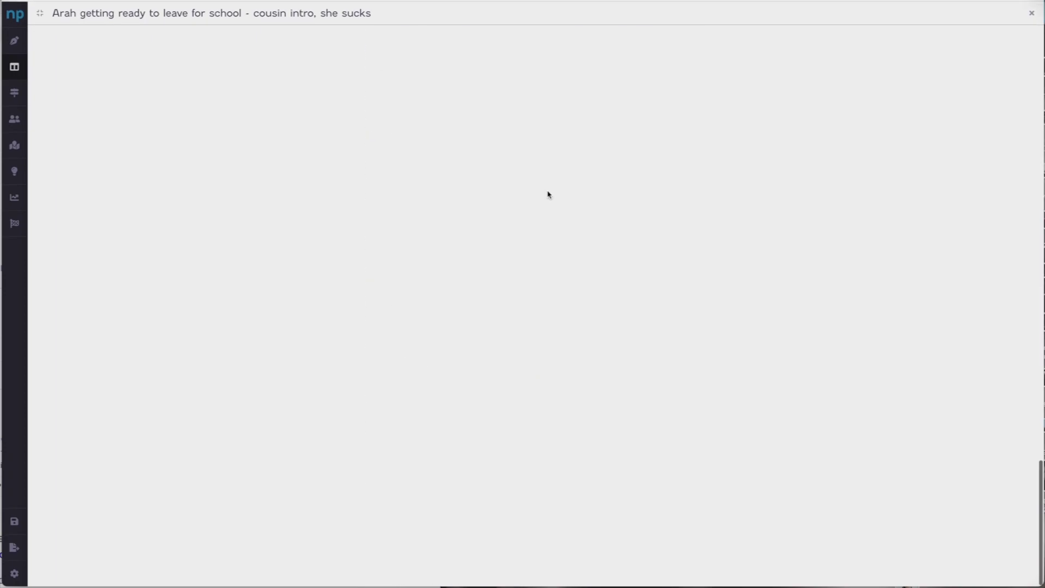
pyautogui.scroll(15, 548, 194)
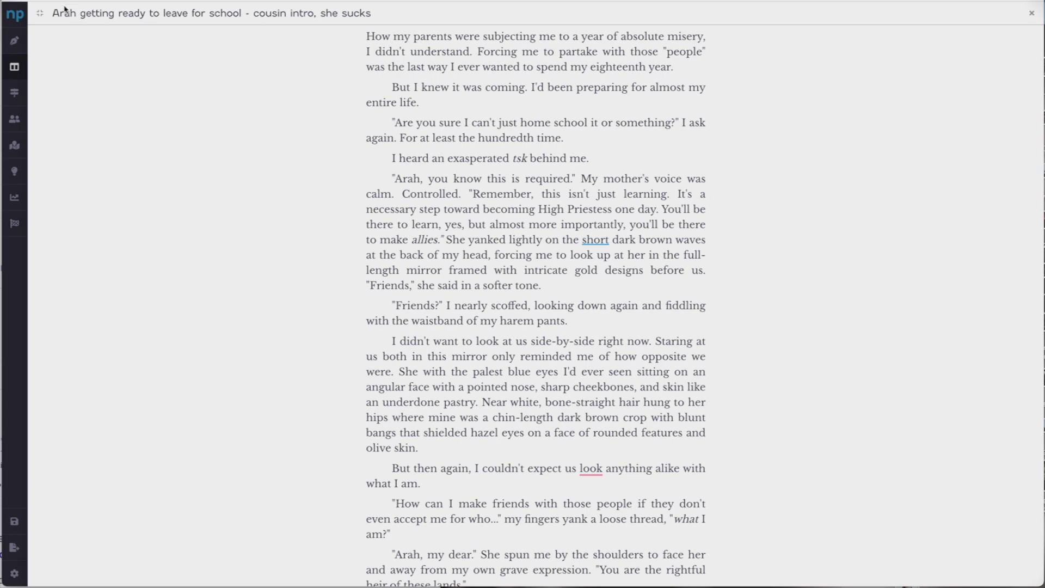
pyautogui.click(40, 13)
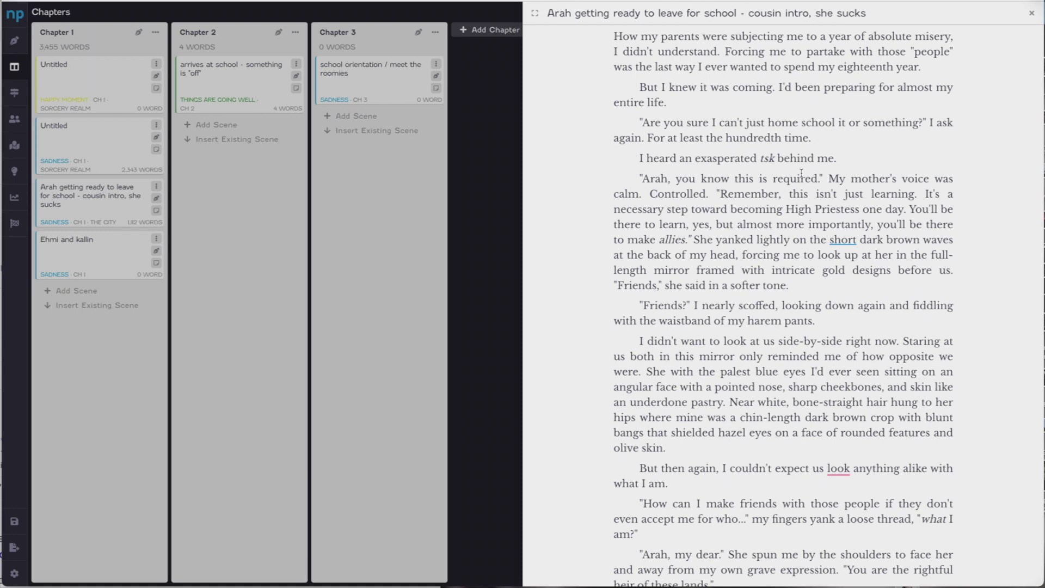
pyautogui.scroll(-6, 617, 129)
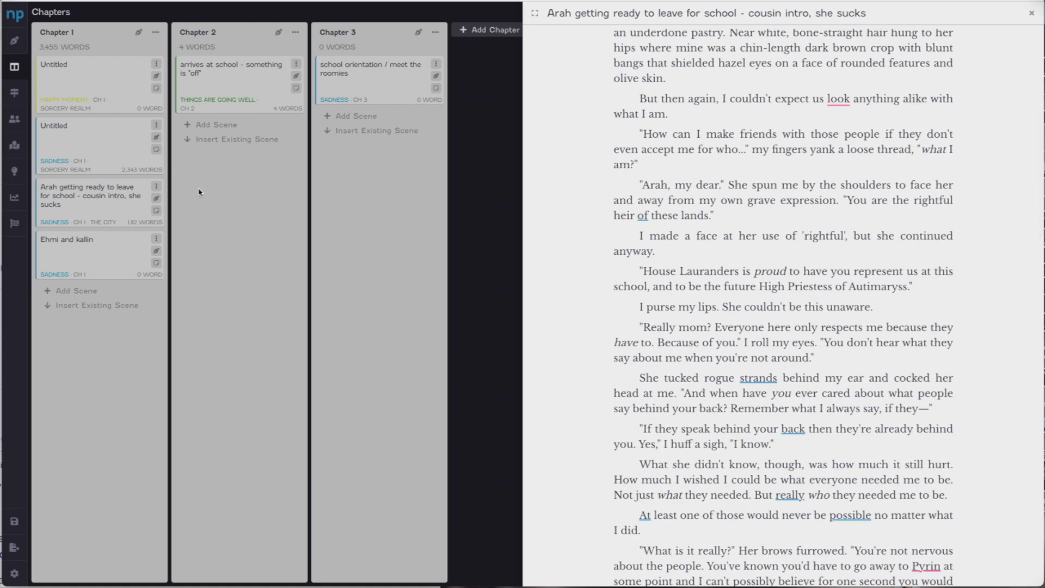
pyautogui.press('Escape')
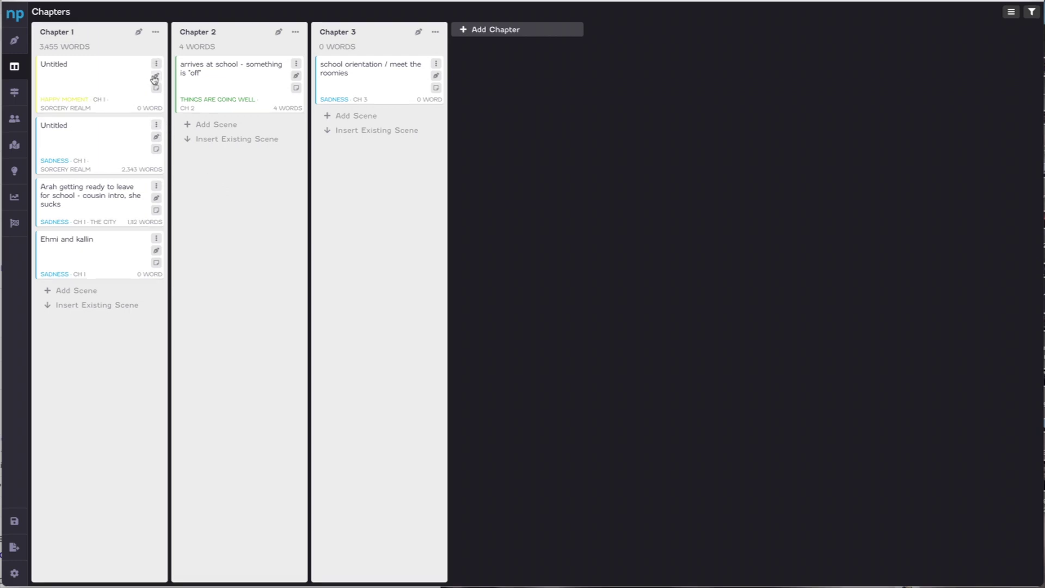
# Create a revision of the first untitled scene in Chapter 1 and close the revision comparison.
pyautogui.click(123, 85)
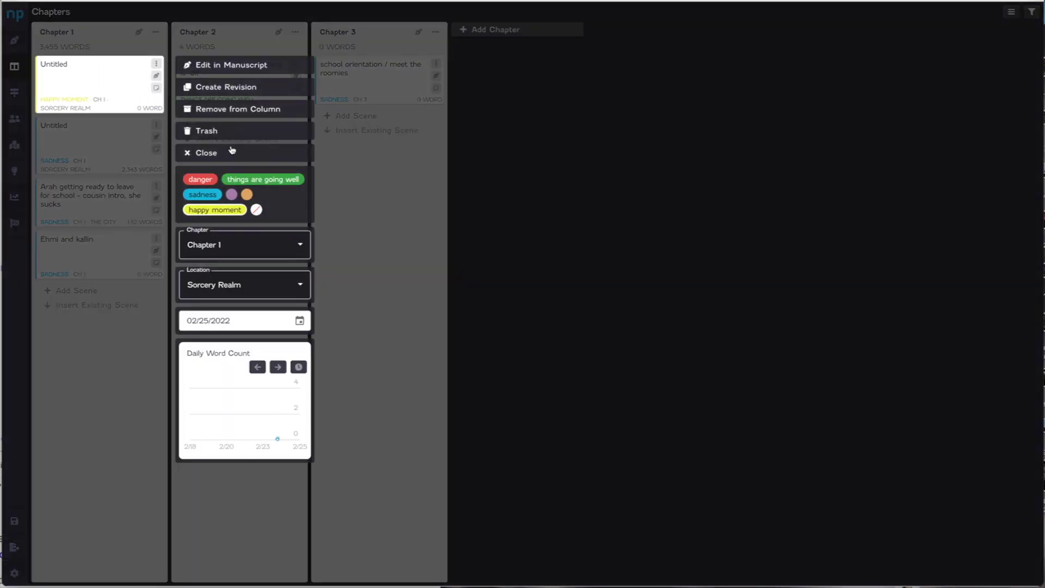
pyautogui.click(111, 81)
pyautogui.click(112, 82)
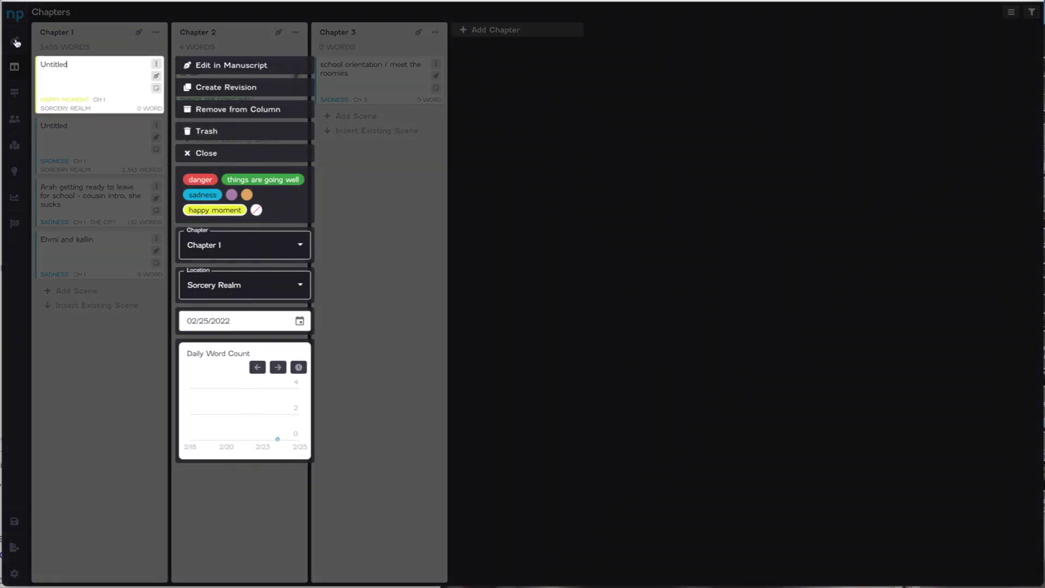
pyautogui.click(268, 95)
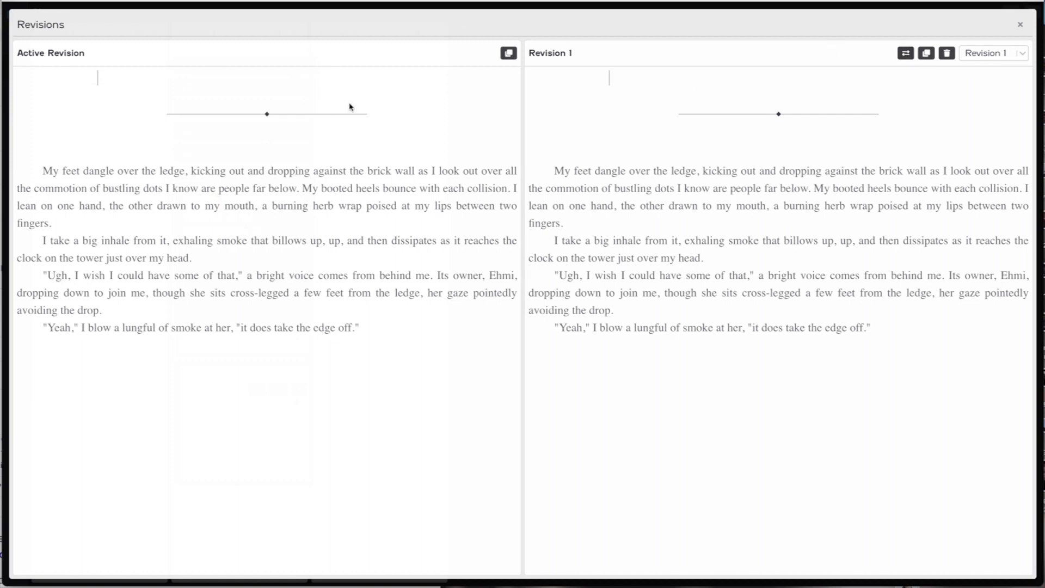
pyautogui.click(1015, 54)
pyautogui.click(1020, 25)
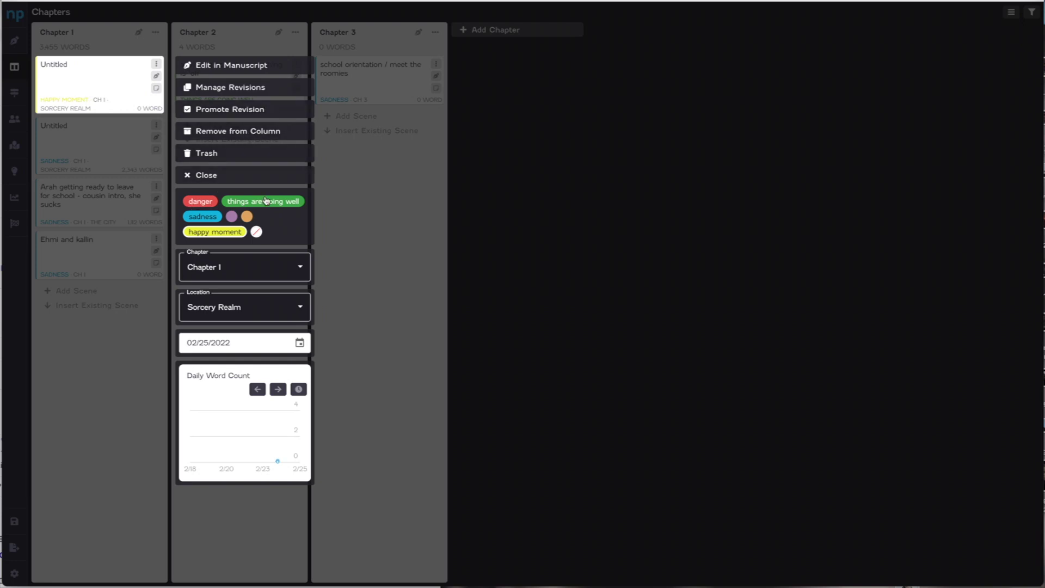
# Try the sadness label on the first Chapter 1 scene and settle on the danger label.
pyautogui.click(209, 220)
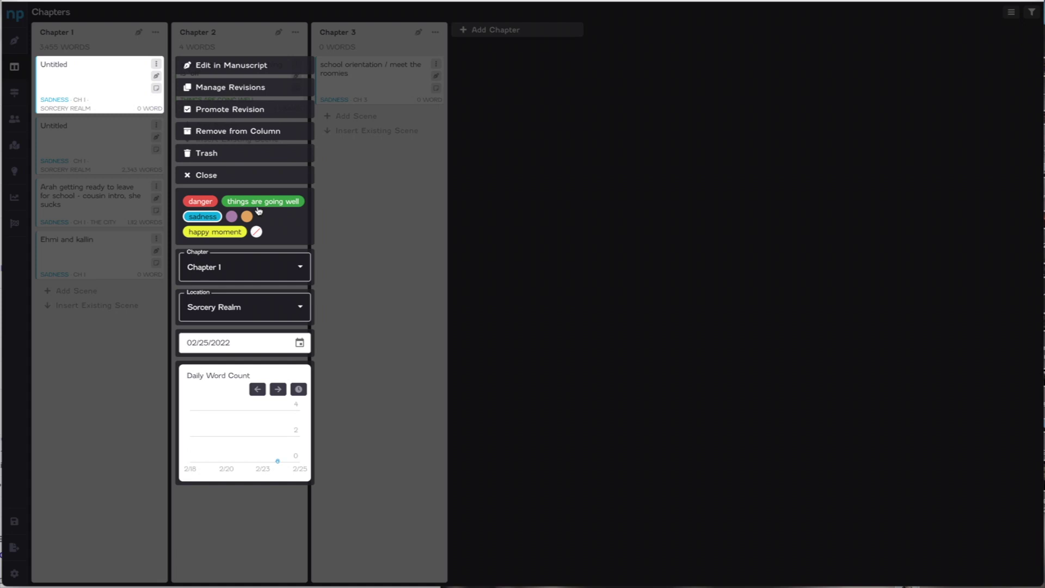
pyautogui.click(201, 204)
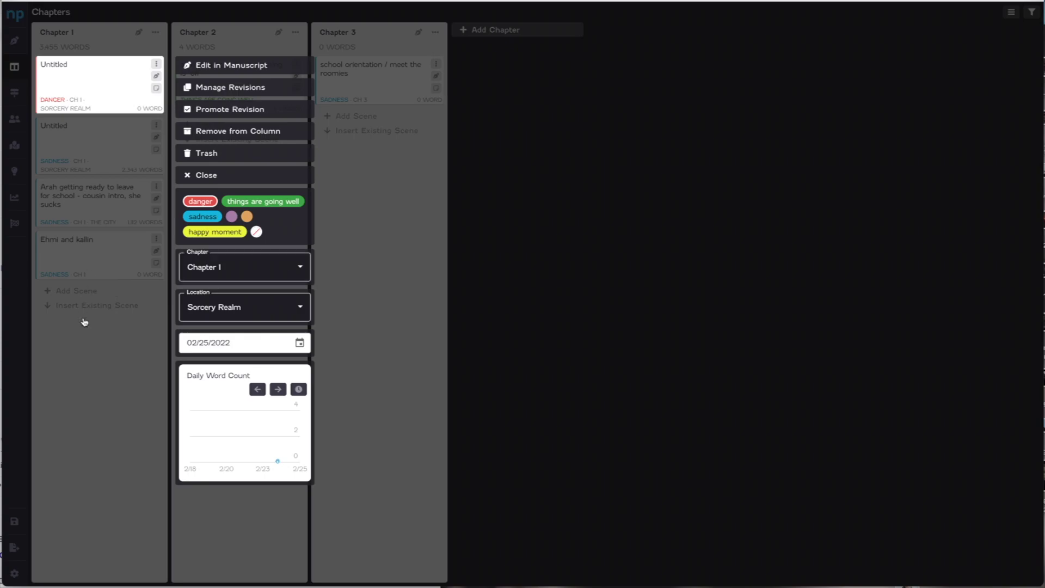
pyautogui.click(118, 255)
# Label the "Ehmi and kallin" scene as happy moment and check the options of the scene above it.
pyautogui.click(98, 266)
pyautogui.click(201, 326)
pyautogui.click(109, 205)
pyautogui.click(109, 205)
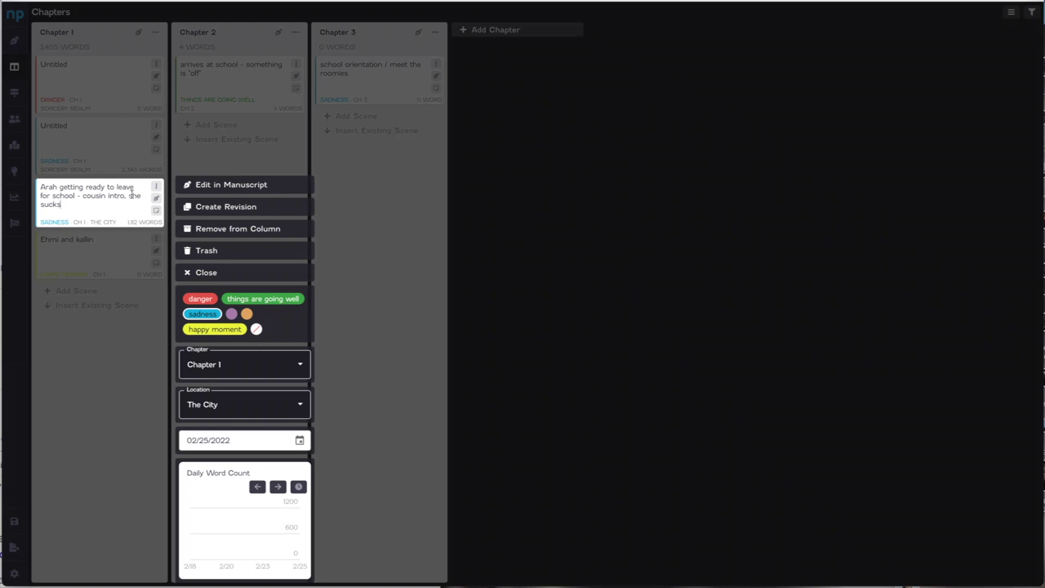
pyautogui.click(230, 96)
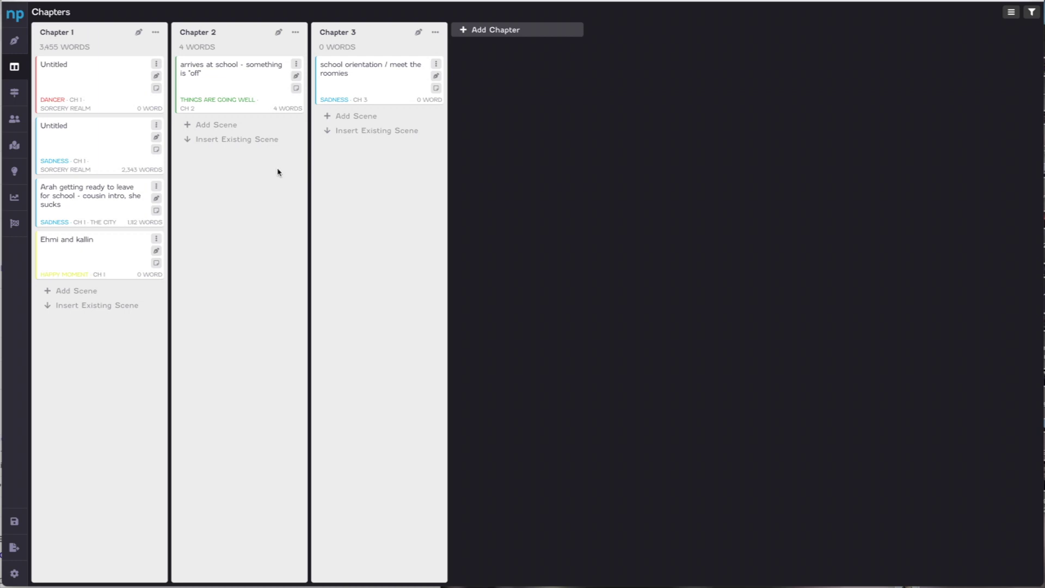
# View the chapter choices for the first Chapter 1 scene and try moving its card toward Chapter 2.
pyautogui.rightClick(126, 81)
pyautogui.click(269, 268)
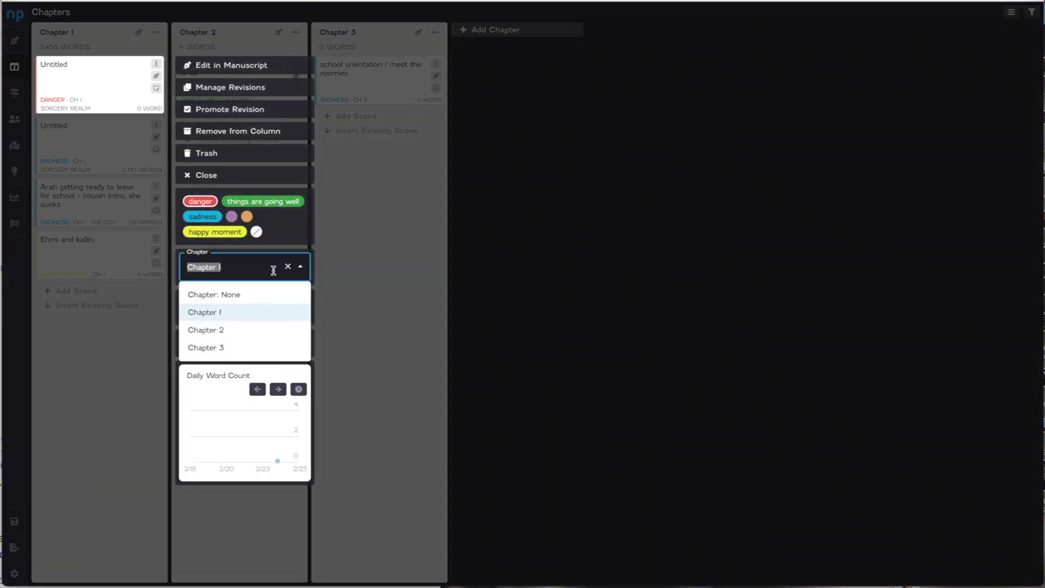
pyautogui.click(241, 260)
pyautogui.click(112, 82)
pyautogui.click(112, 83)
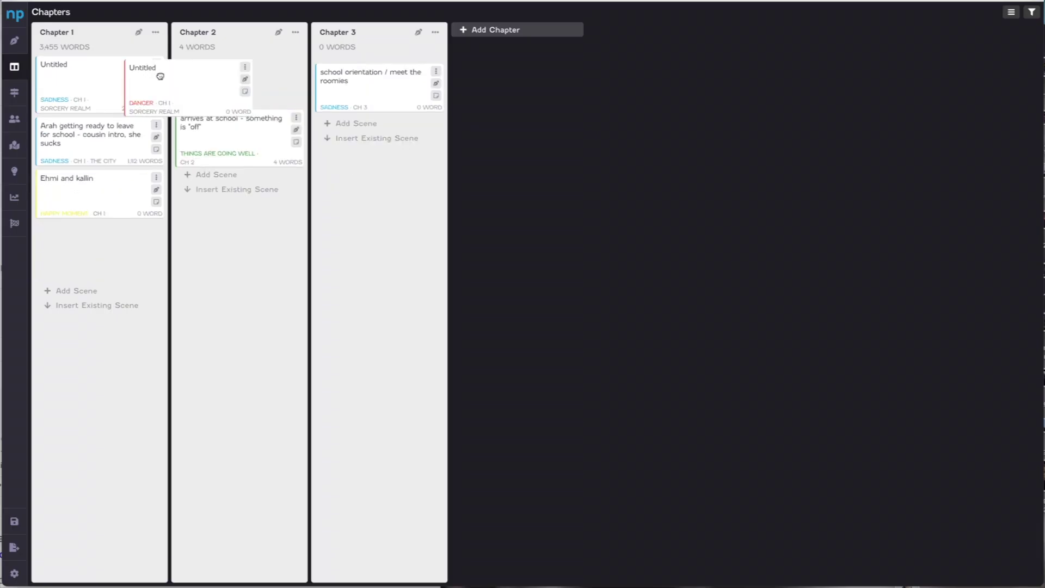
# Try The Palace as the location of the first Chapter 1 scene, and set it back to Sorcery Realm.
pyautogui.click(110, 105)
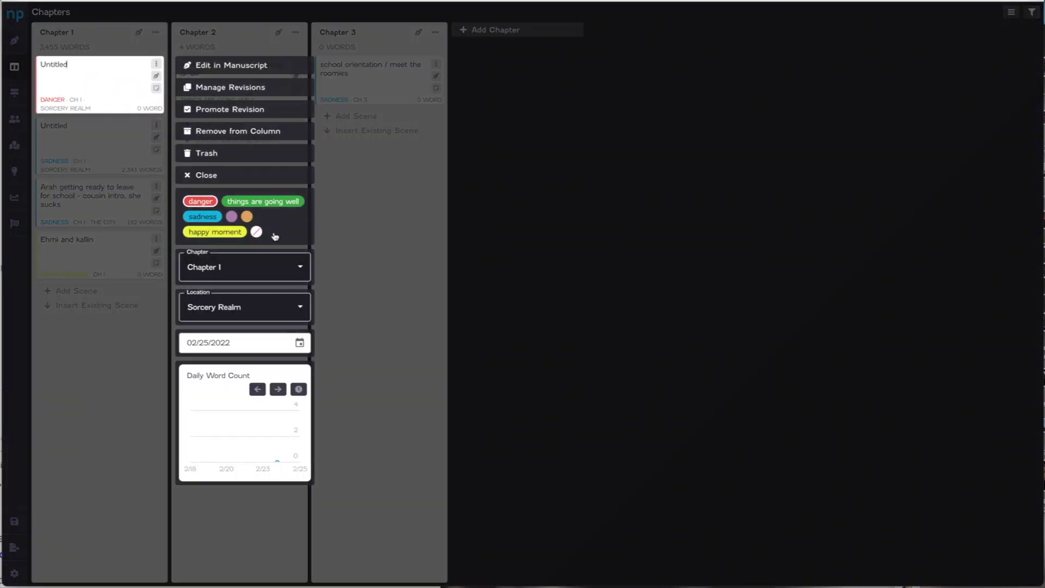
pyautogui.click(262, 307)
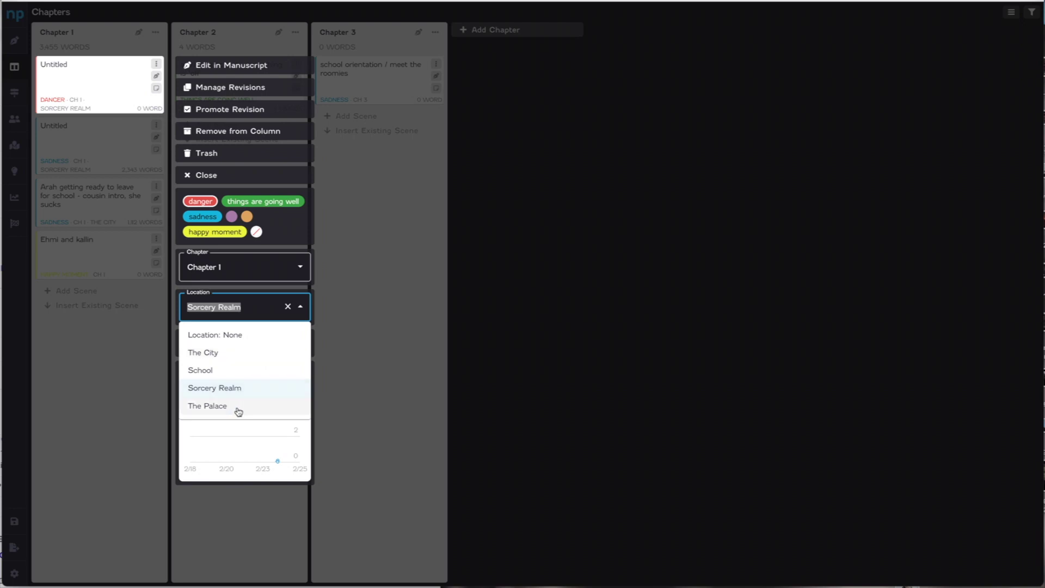
pyautogui.click(220, 412)
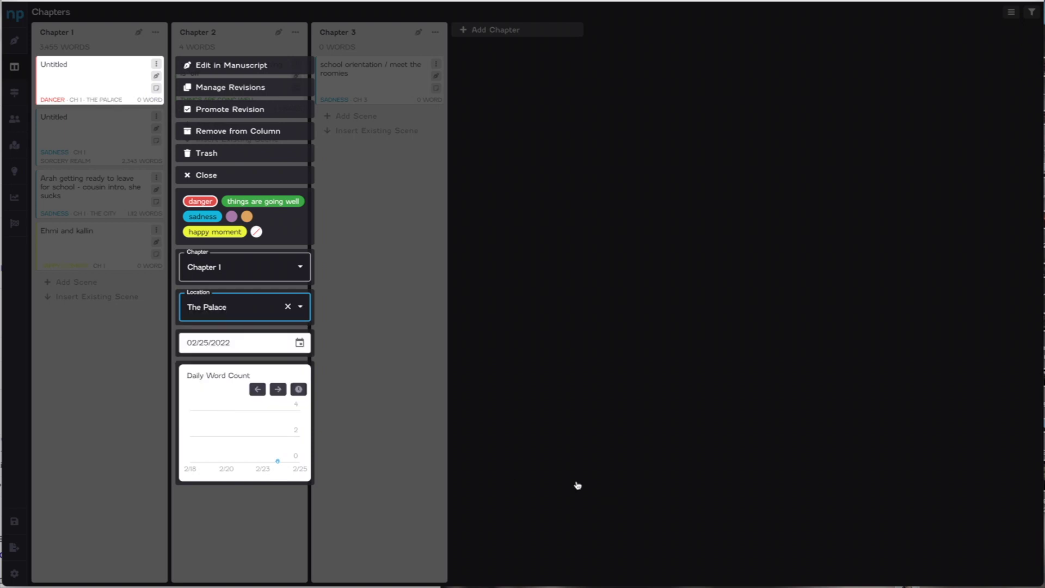
pyautogui.click(248, 308)
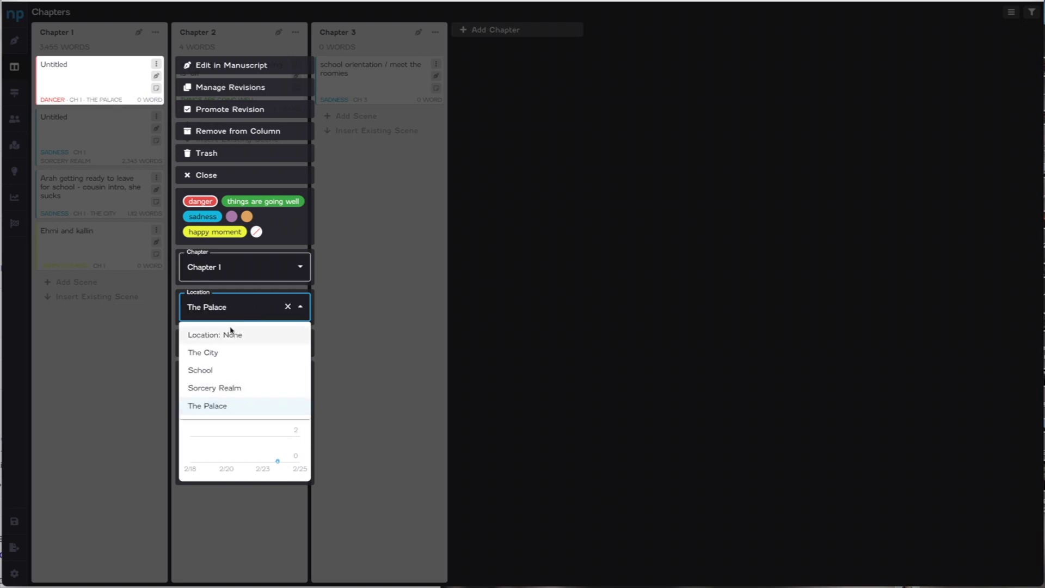
pyautogui.click(224, 389)
pyautogui.click(123, 325)
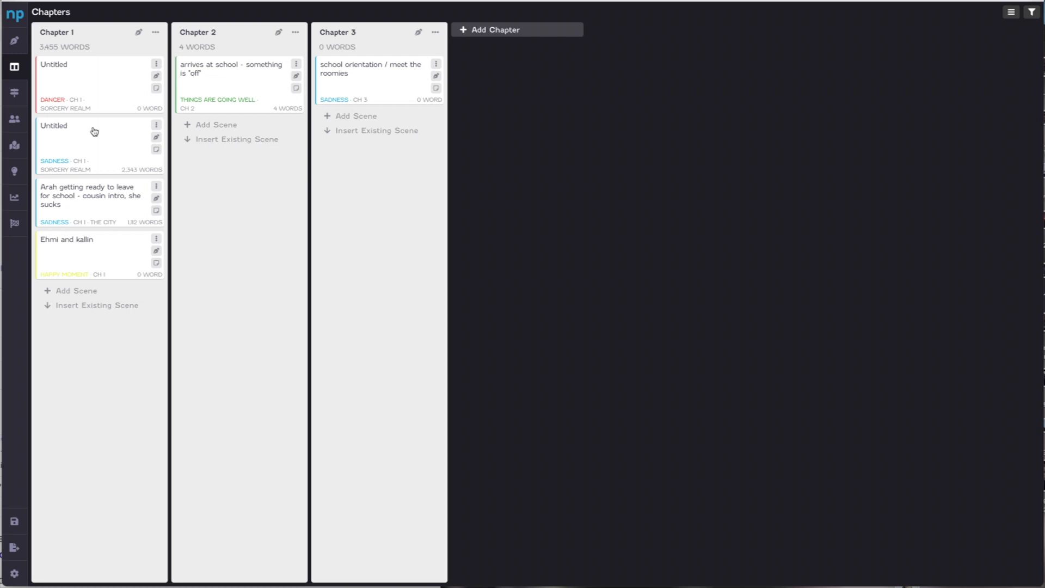
pyautogui.click(15, 96)
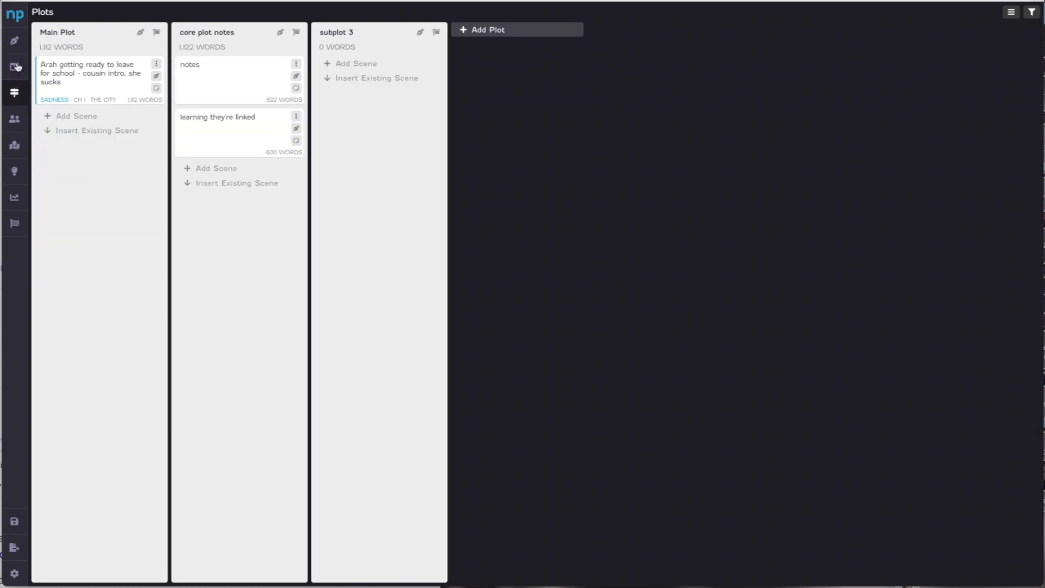
pyautogui.click(16, 70)
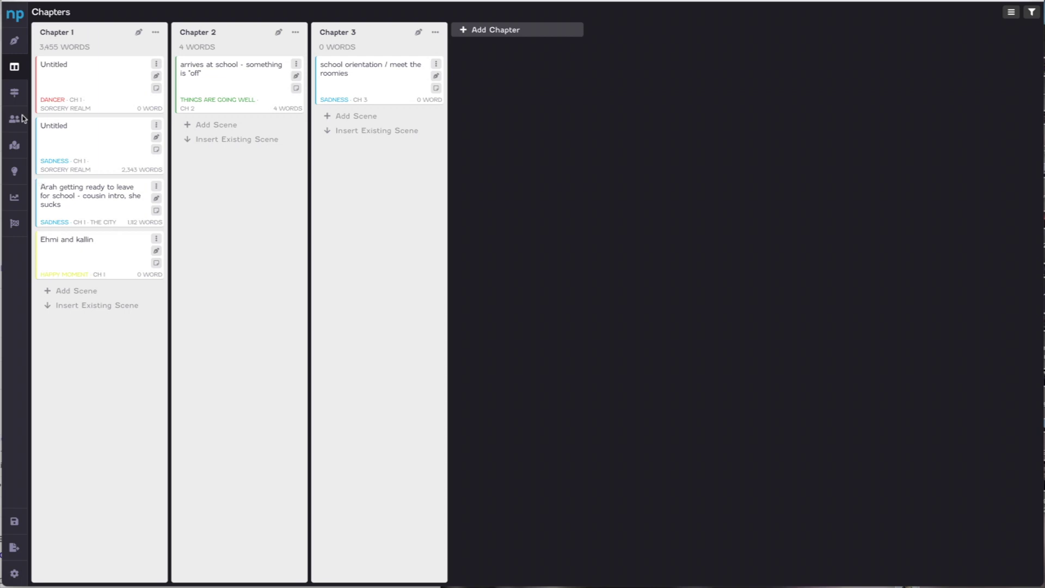
pyautogui.click(1, 103)
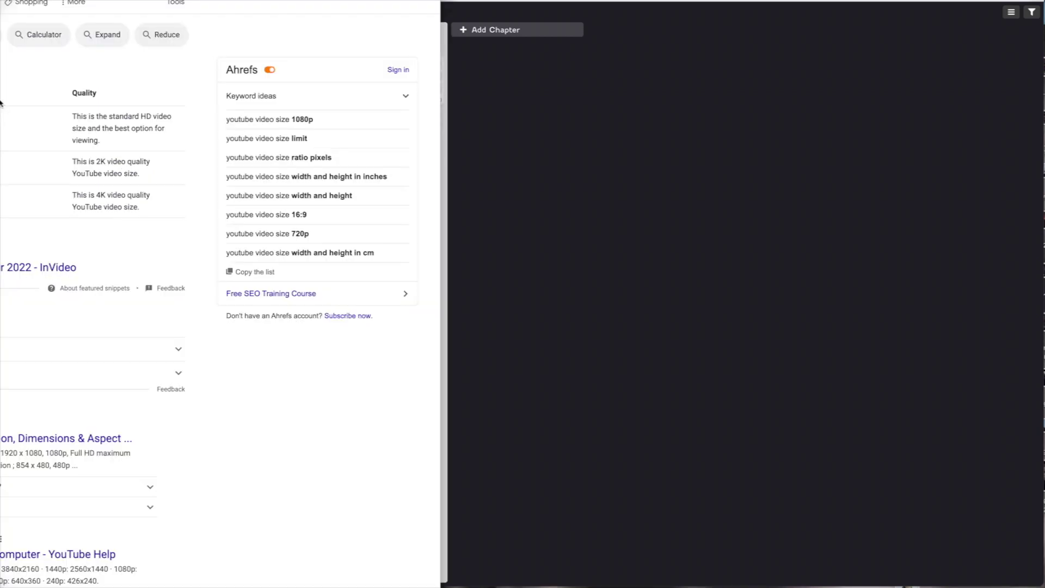
pyautogui.click(546, 147)
# Open the plot board, view the plots as rows, and return to the column layout.
pyautogui.click(17, 94)
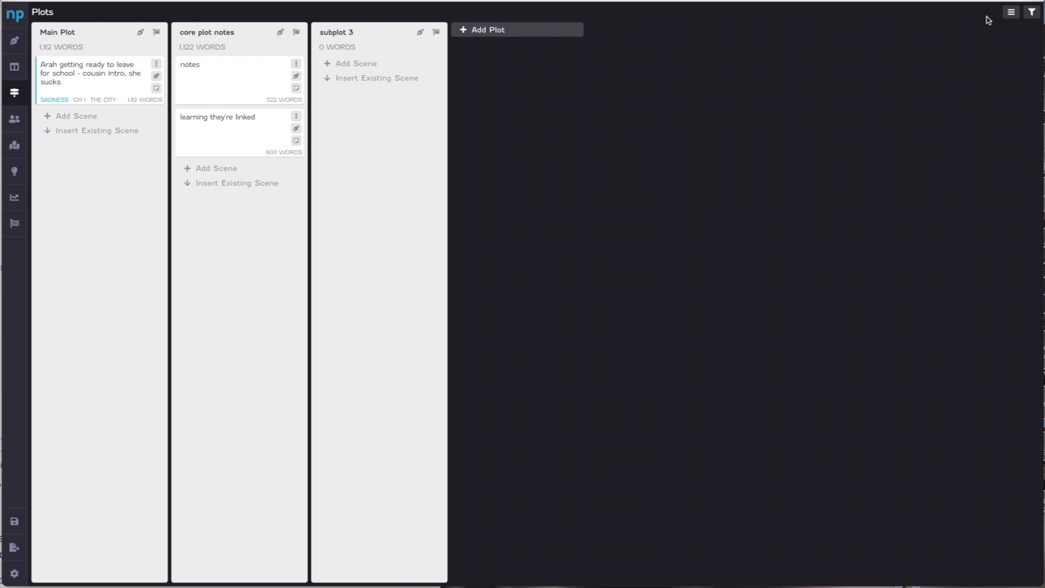
pyautogui.click(1011, 14)
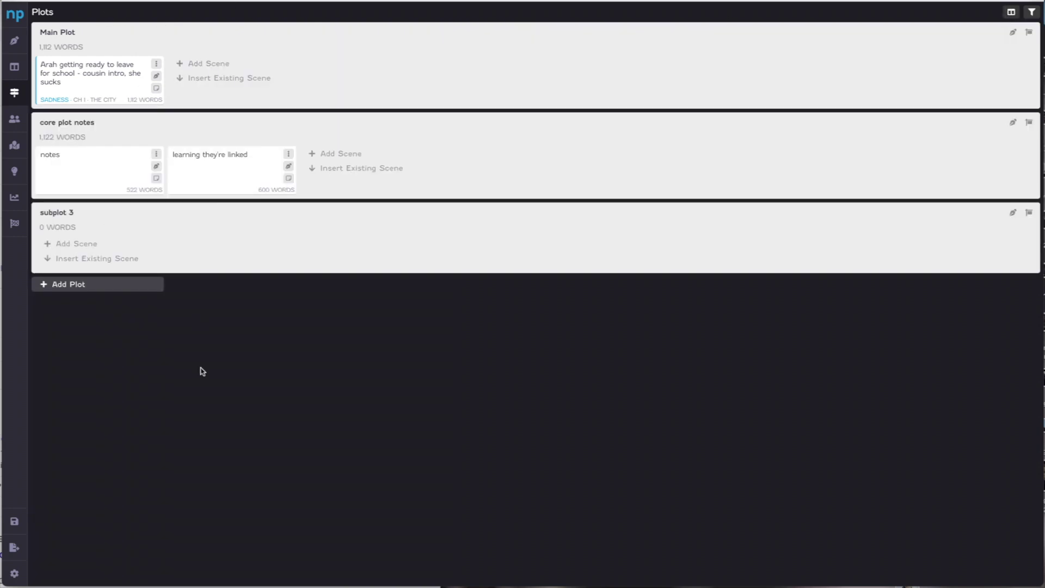
pyautogui.click(1010, 12)
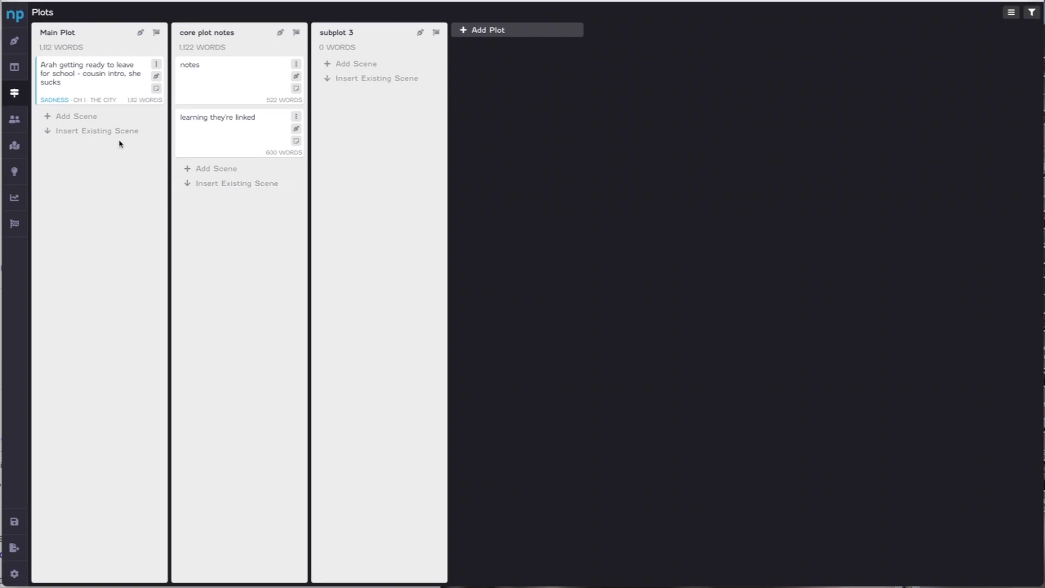
# Open the character board and look through all character columns from first to last.
pyautogui.click(16, 120)
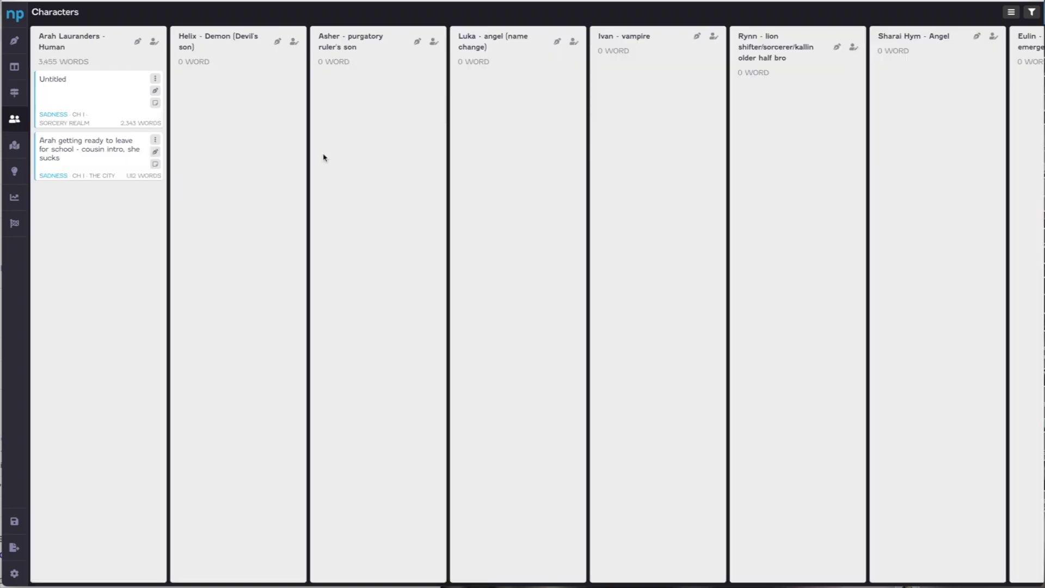
pyautogui.hscroll(10, 324, 158)
pyautogui.hscroll(-10, 323, 158)
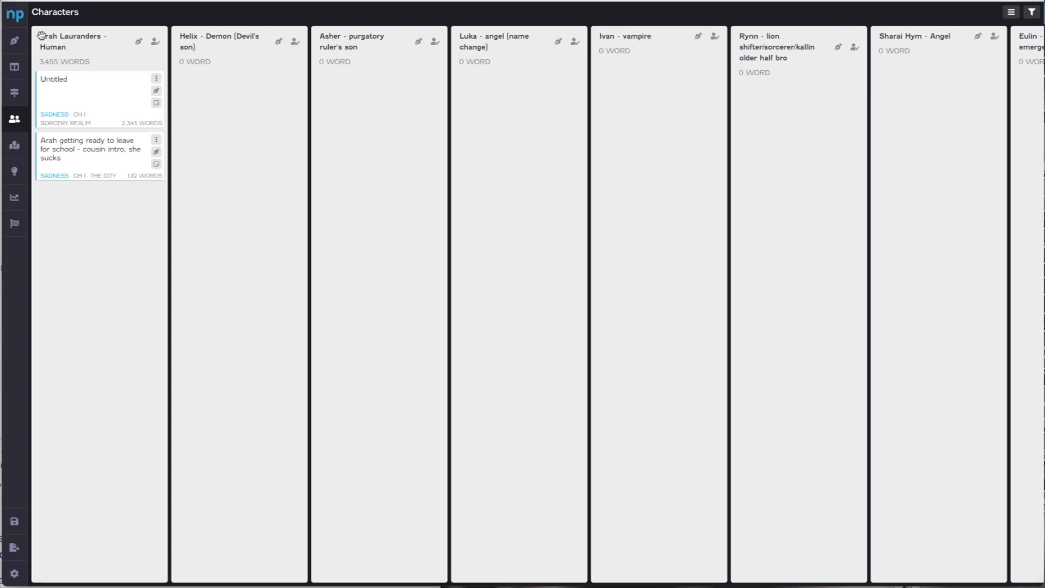
pyautogui.hscroll(10, 464, 109)
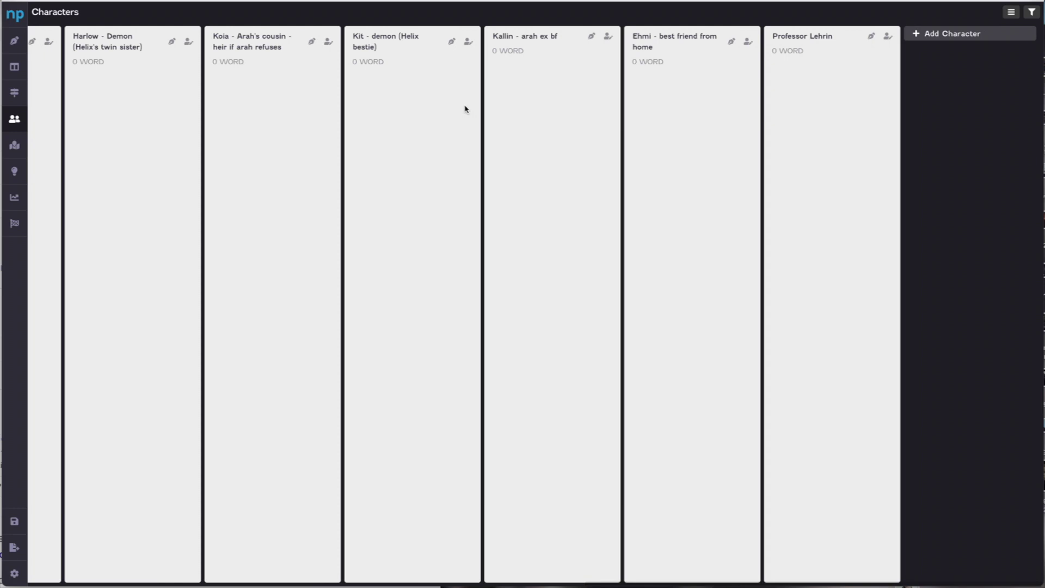
pyautogui.hscroll(-6, 464, 109)
pyautogui.hscroll(-6, 215, 124)
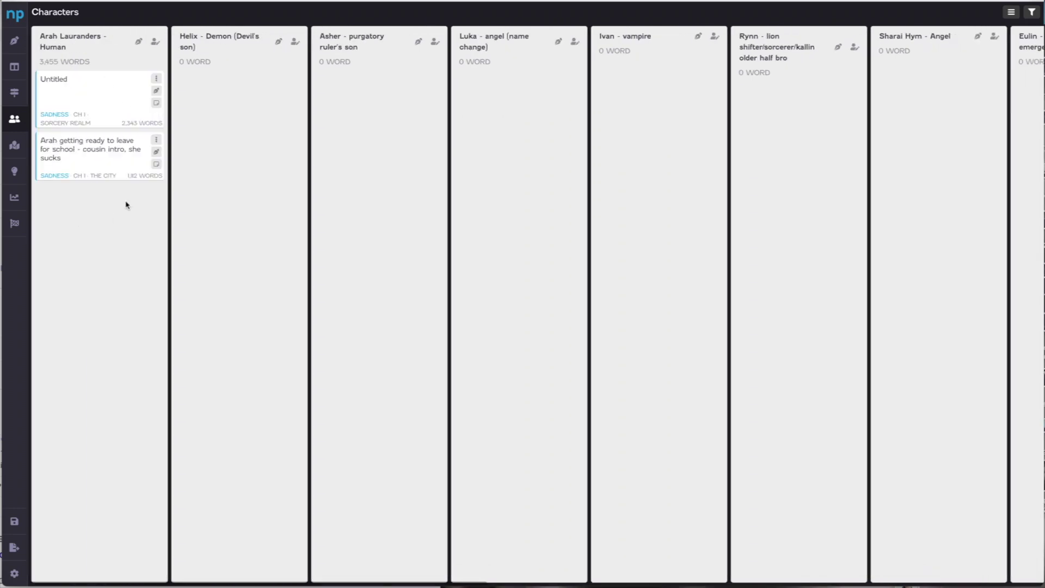
# Open the first character's profile, read through the biographical information, and close the profile.
pyautogui.click(155, 43)
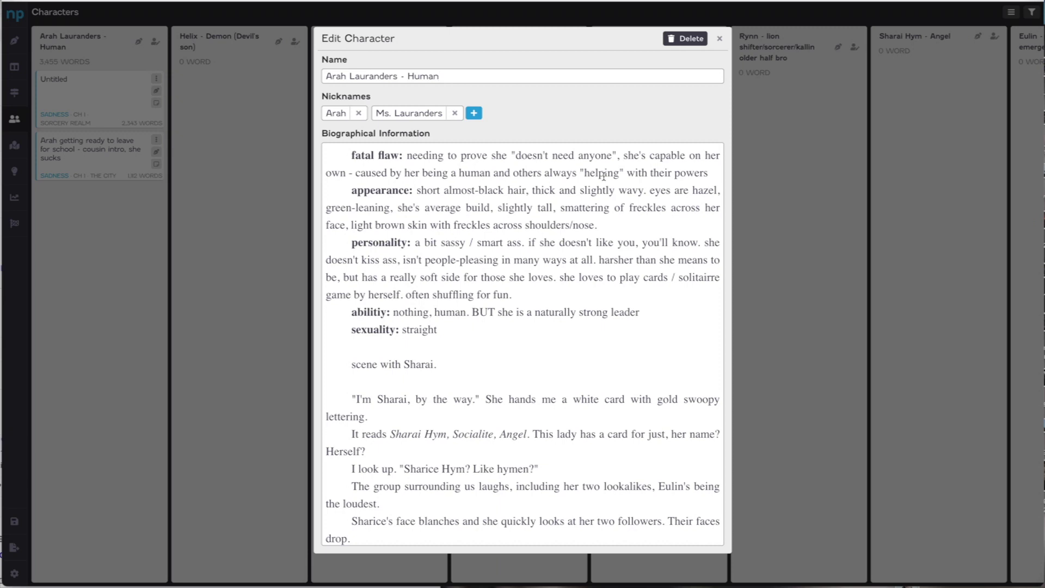
pyautogui.scroll(-2, 551, 288)
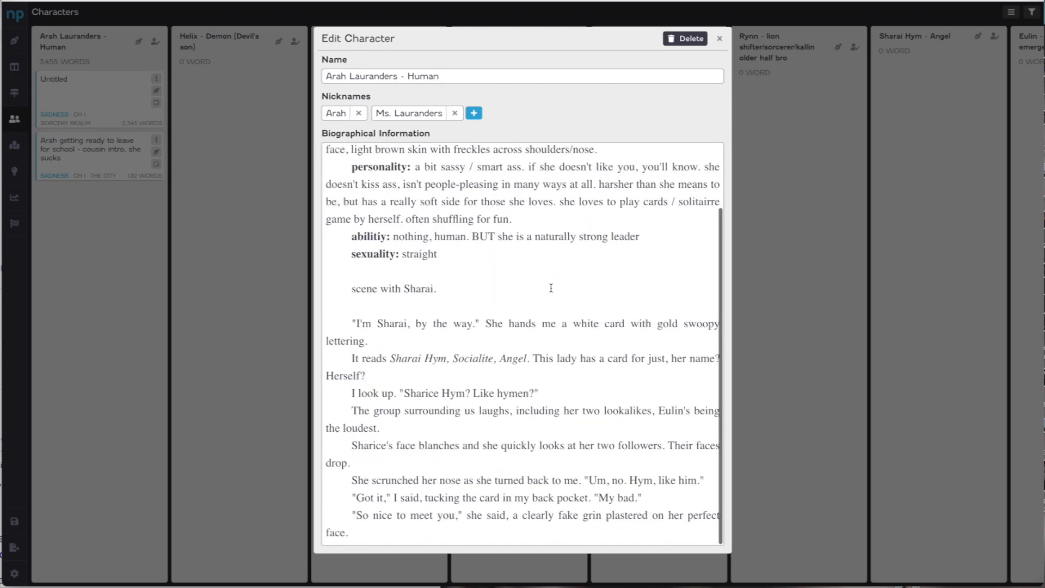
pyautogui.scroll(2, 534, 315)
pyautogui.scroll(-2, 490, 381)
pyautogui.scroll(2, 512, 419)
pyautogui.moveTo(354, 150); pyautogui.dragTo(493, 348)
pyautogui.click(524, 312)
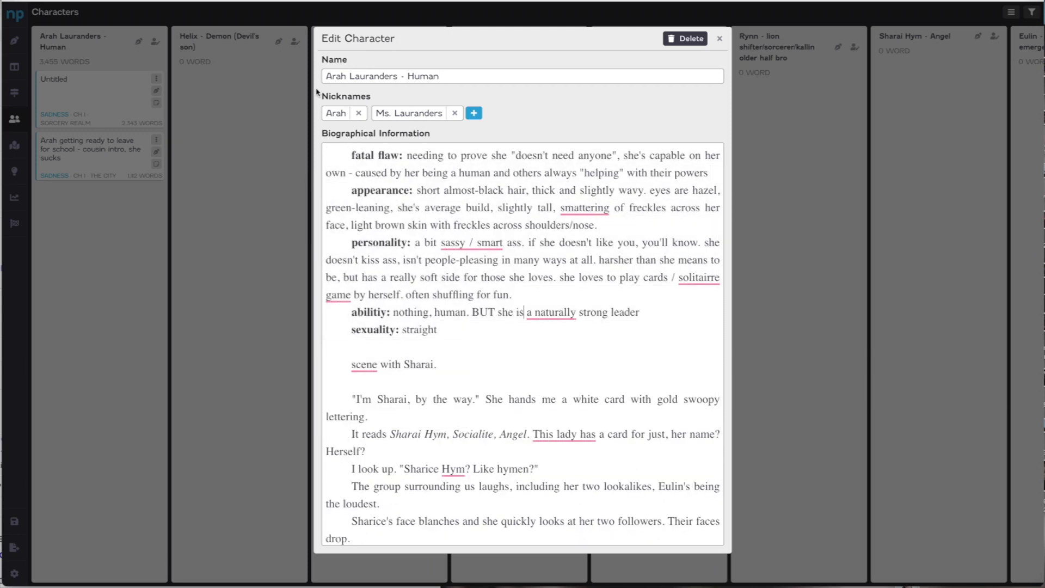
pyautogui.click(259, 126)
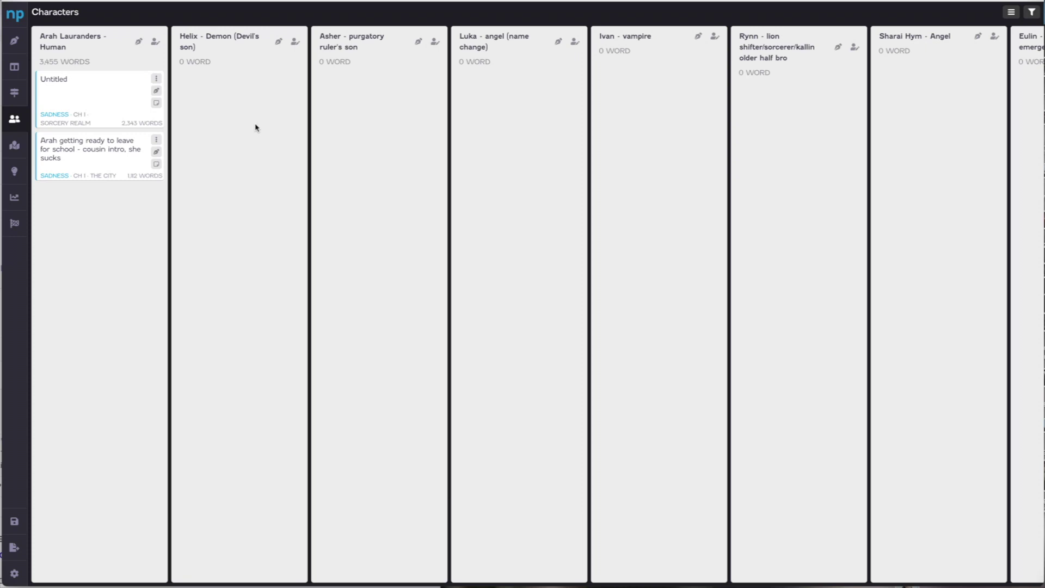
# Check the scene options of the untitled scene in the first character's column and close them.
pyautogui.click(108, 120)
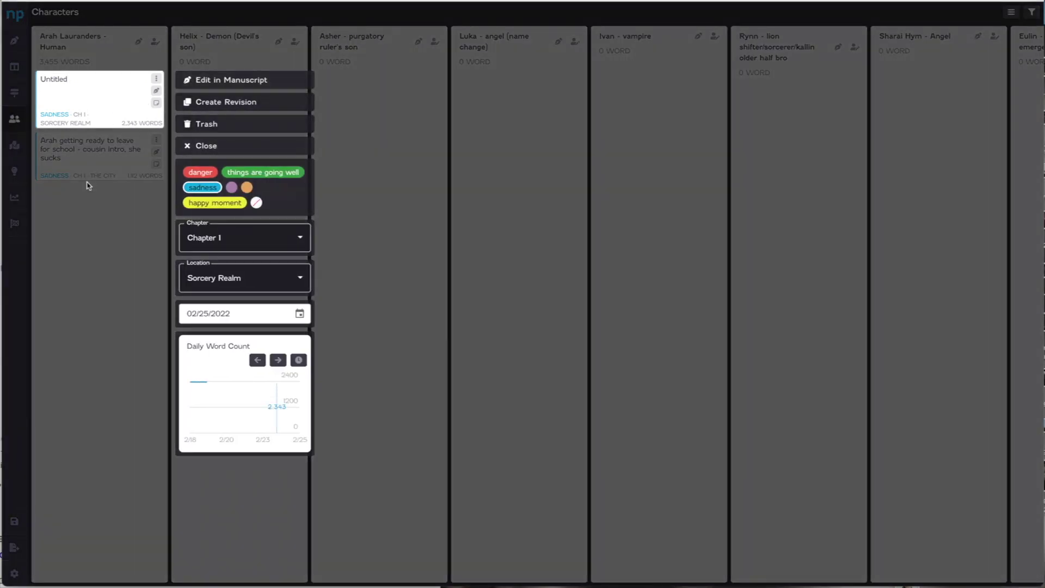
pyautogui.click(81, 170)
pyautogui.click(114, 87)
pyautogui.click(166, 73)
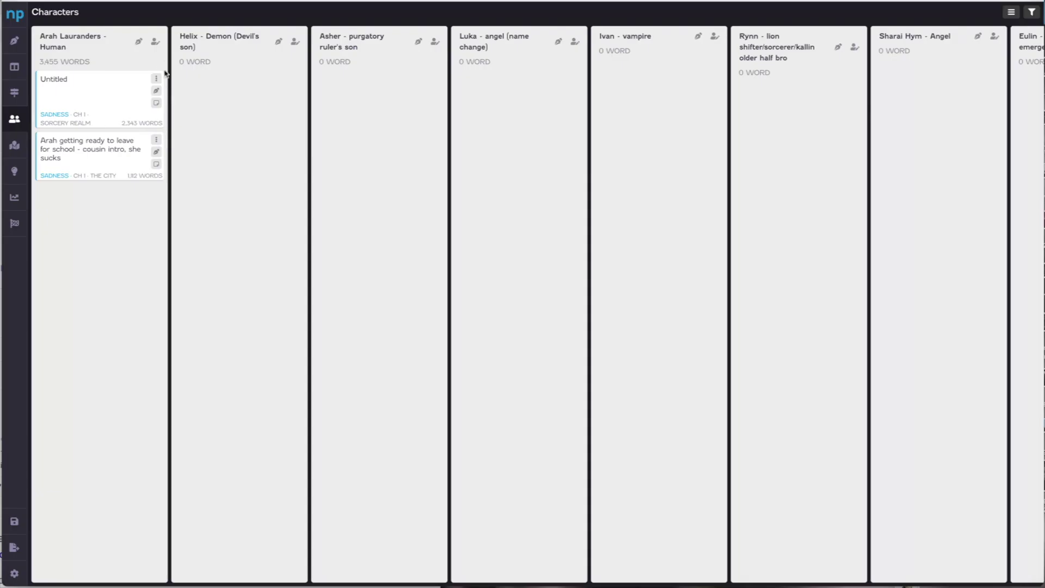
# Reopen the first character's profile to examine the nicknames, and close it.
pyautogui.click(155, 42)
pyautogui.moveTo(323, 97); pyautogui.dragTo(374, 95)
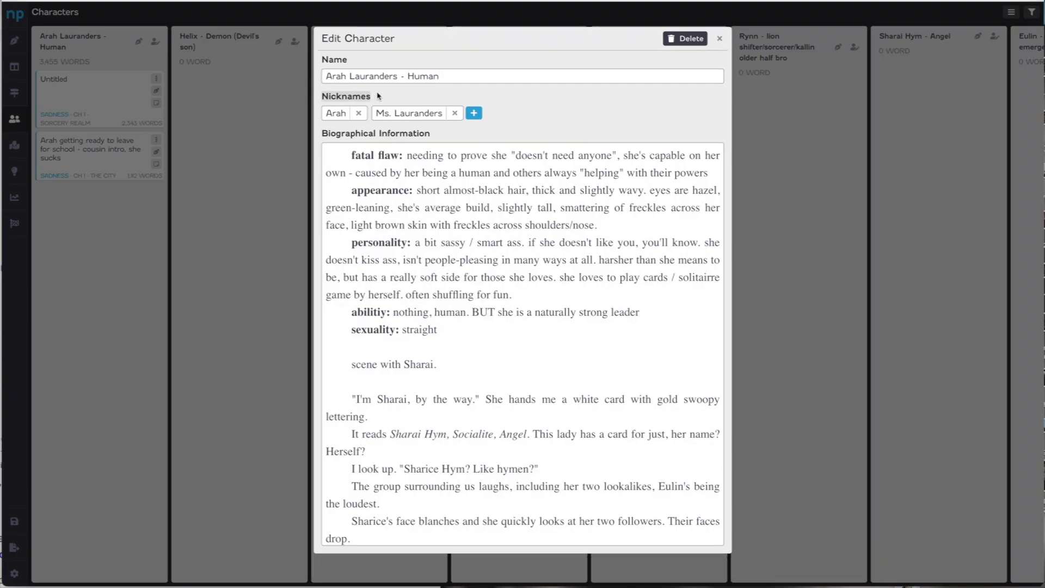
pyautogui.click(245, 95)
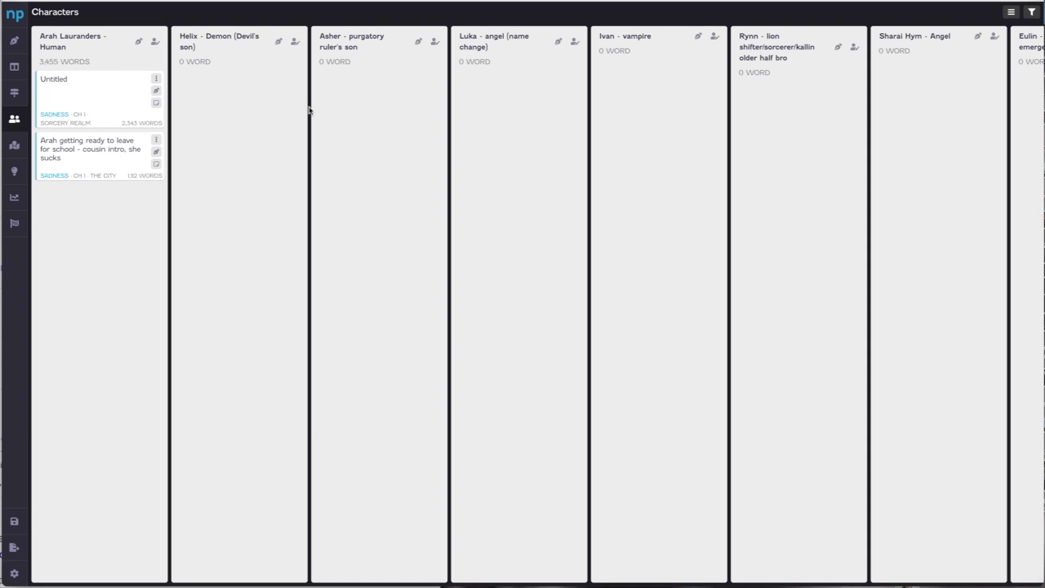
# Compare the character board's row and column layouts, looking across all characters in each.
pyautogui.hscroll(15, 309, 111)
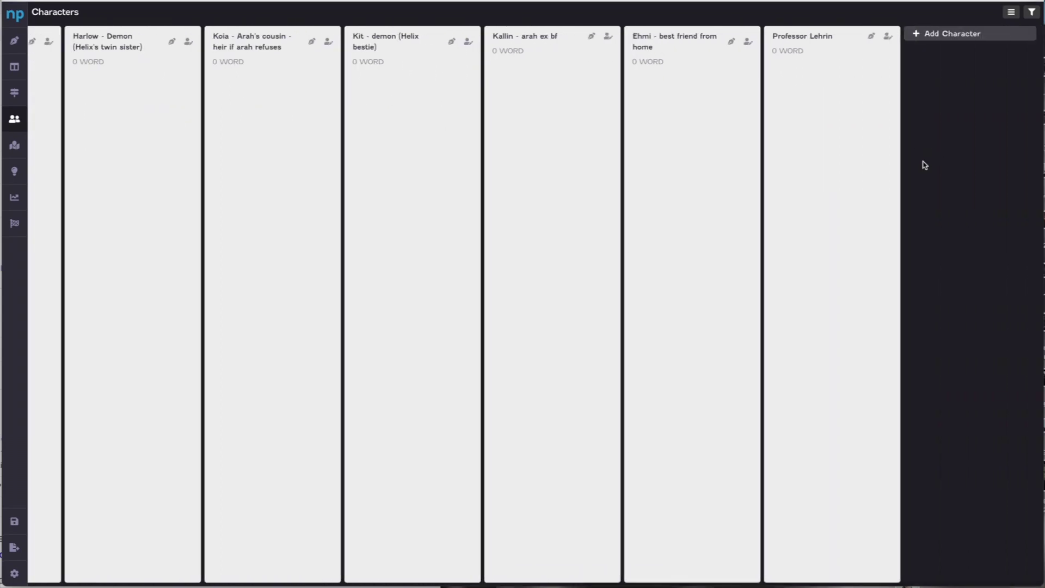
pyautogui.click(1011, 13)
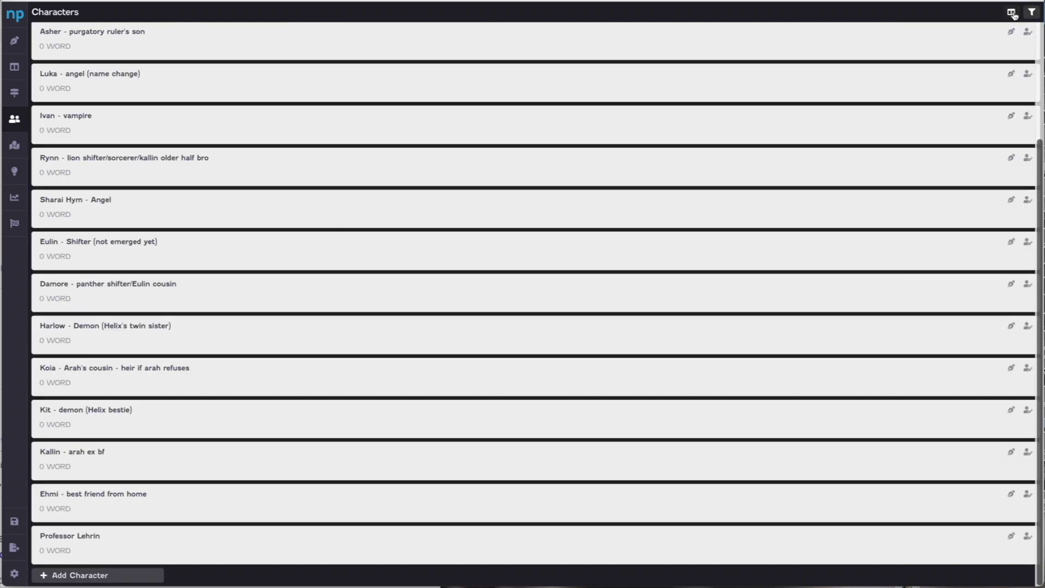
pyautogui.scroll(3, 345, 86)
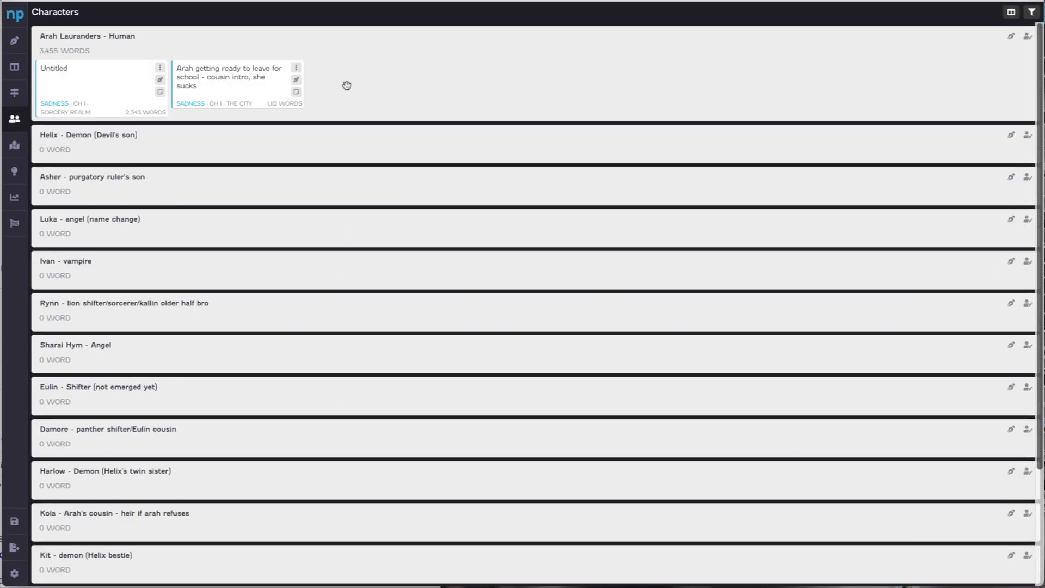
pyautogui.click(1011, 13)
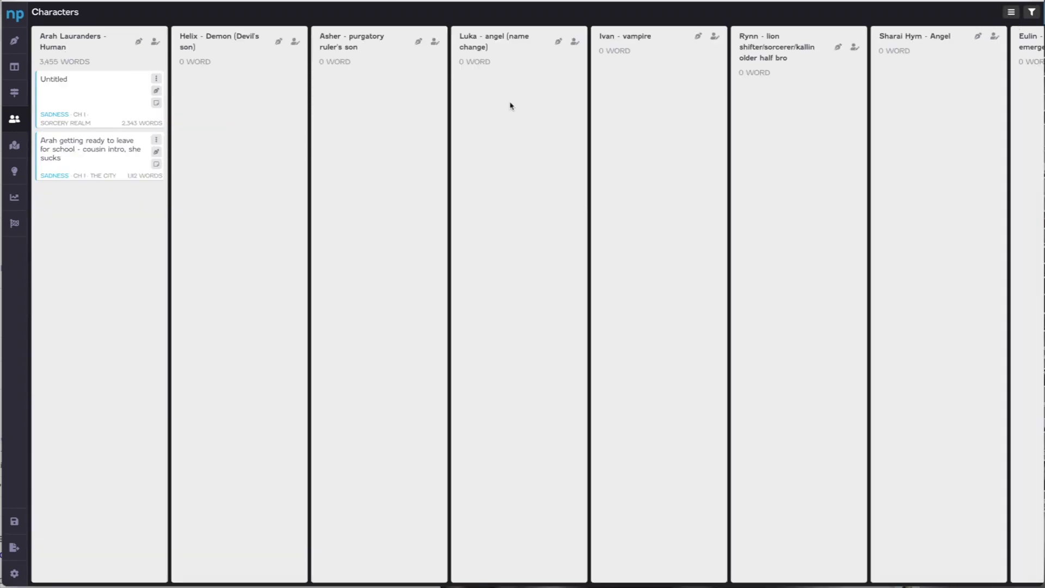
pyautogui.hscroll(10, 560, 103)
pyautogui.hscroll(-10, 561, 103)
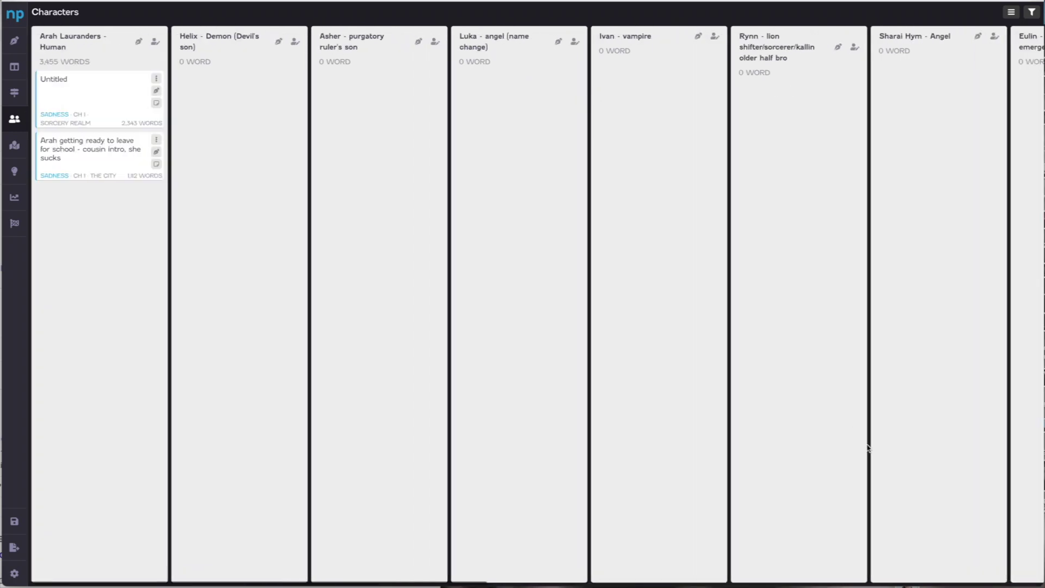
pyautogui.hscroll(10, 674, 173)
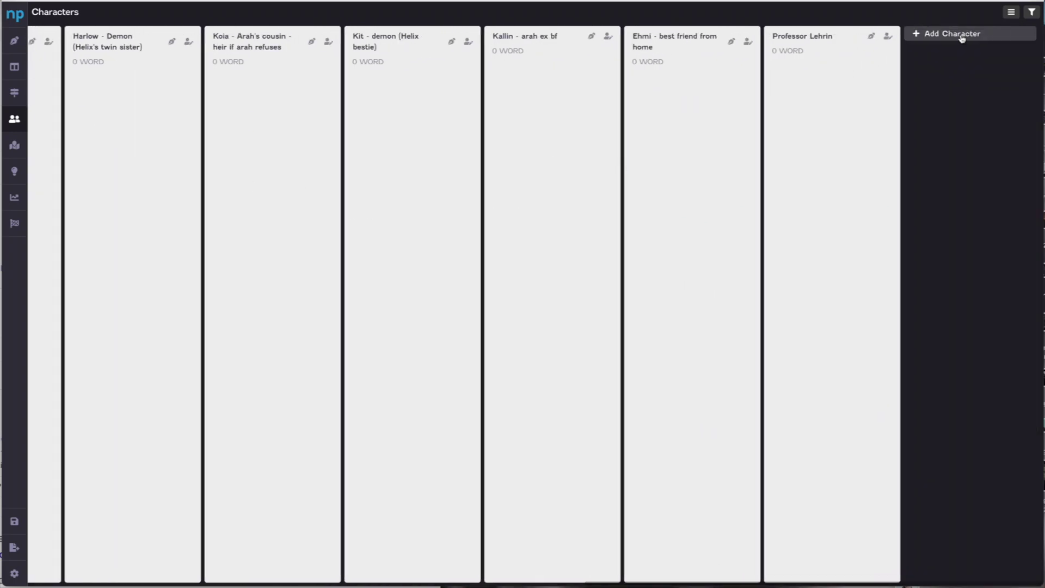
pyautogui.hscroll(-10, 597, 147)
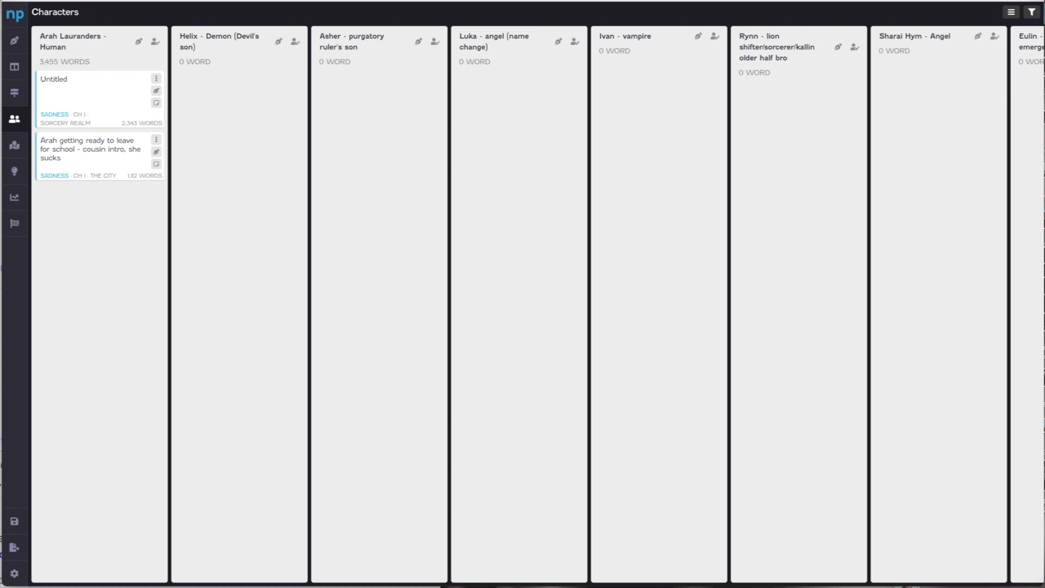
# Open the locations board and view the new location entry, dismissing it without adding one.
pyautogui.click(15, 144)
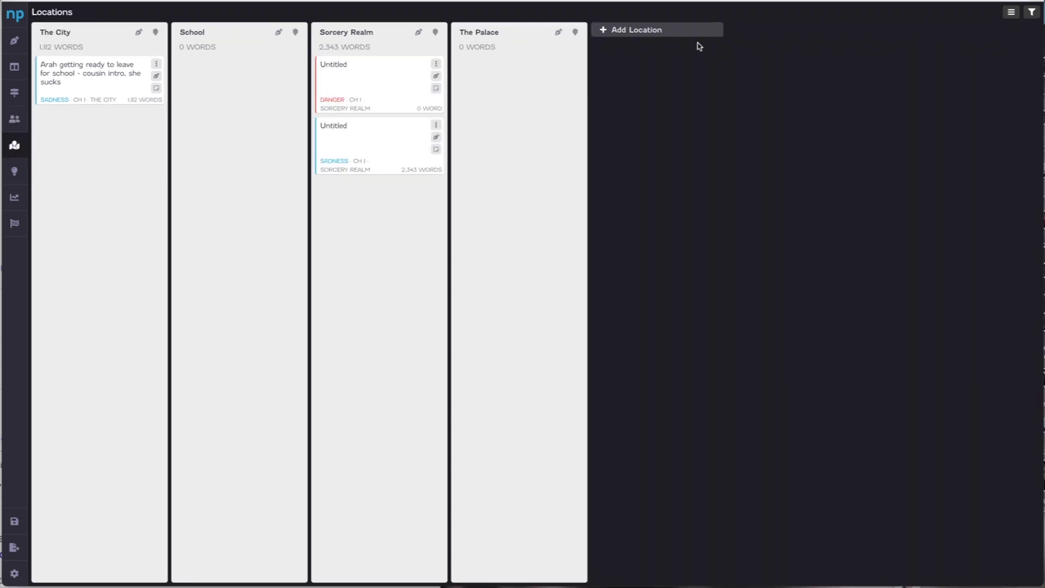
pyautogui.click(638, 31)
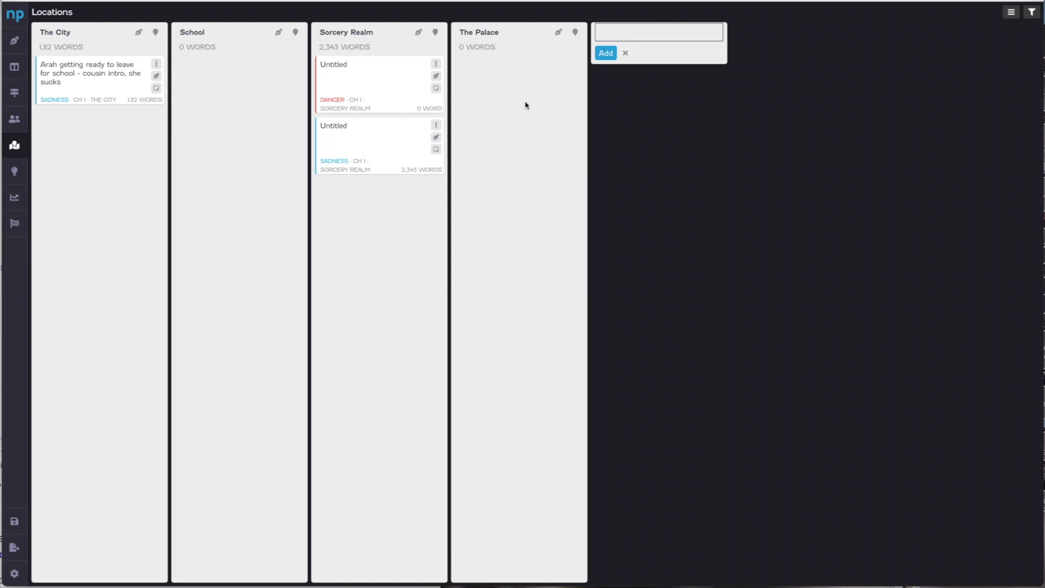
pyautogui.click(693, 139)
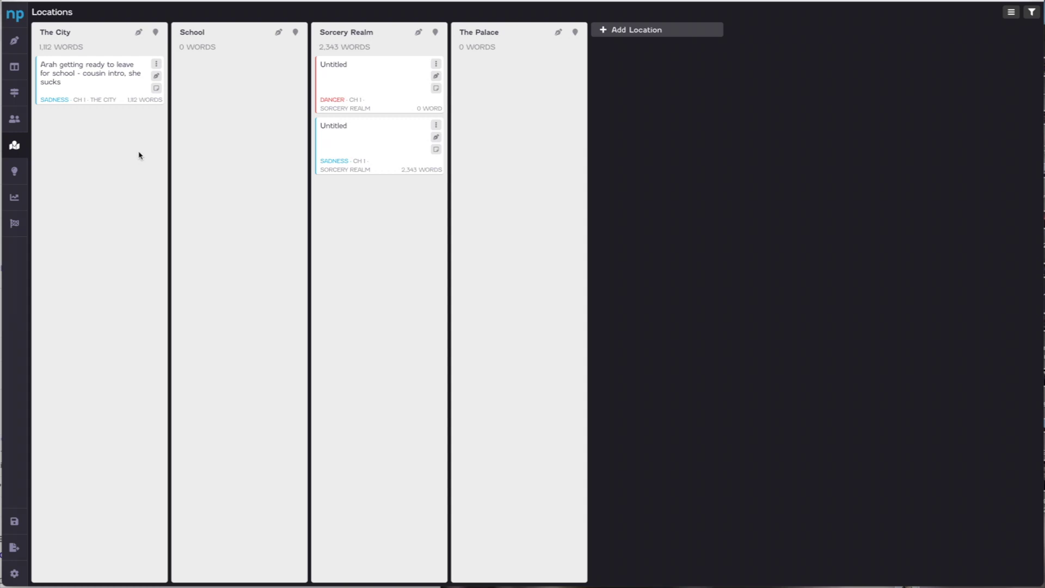
# Open the insights view and set its first comparison category to Chapters.
pyautogui.click(14, 171)
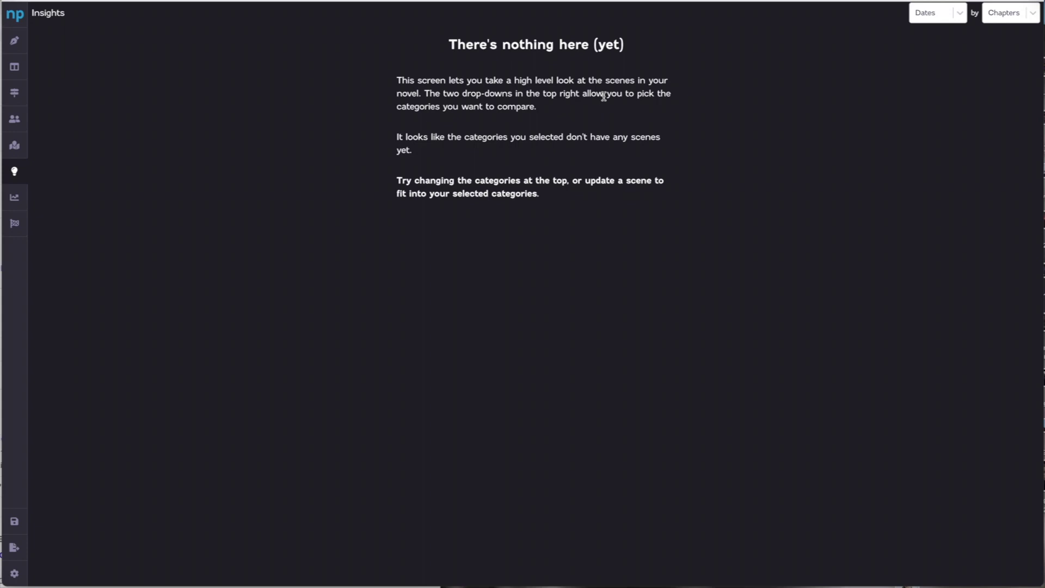
pyautogui.click(940, 22)
pyautogui.click(941, 43)
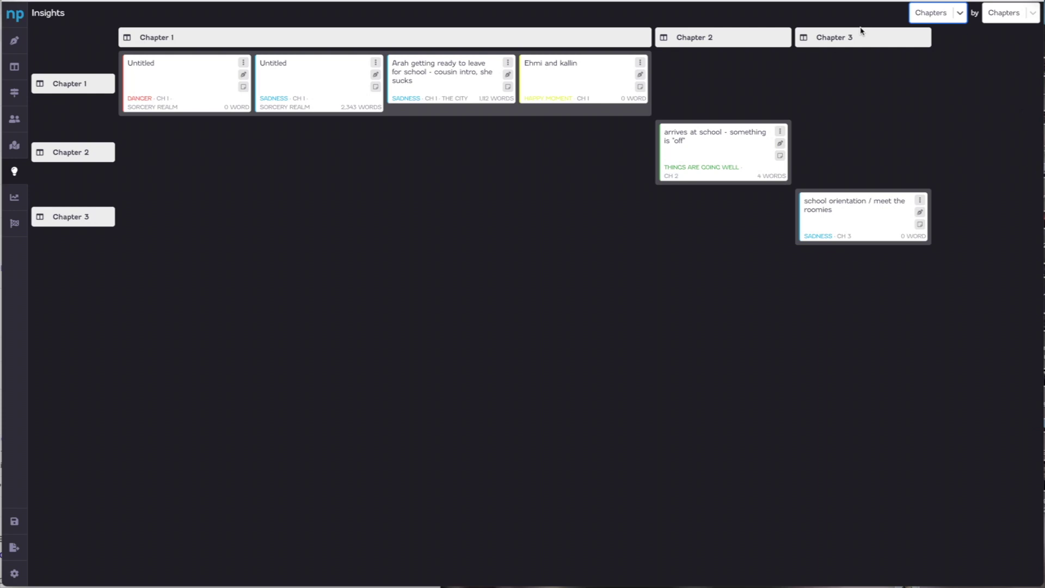
# Compare the chapters by locations and by colors in the insights view.
pyautogui.click(1021, 22)
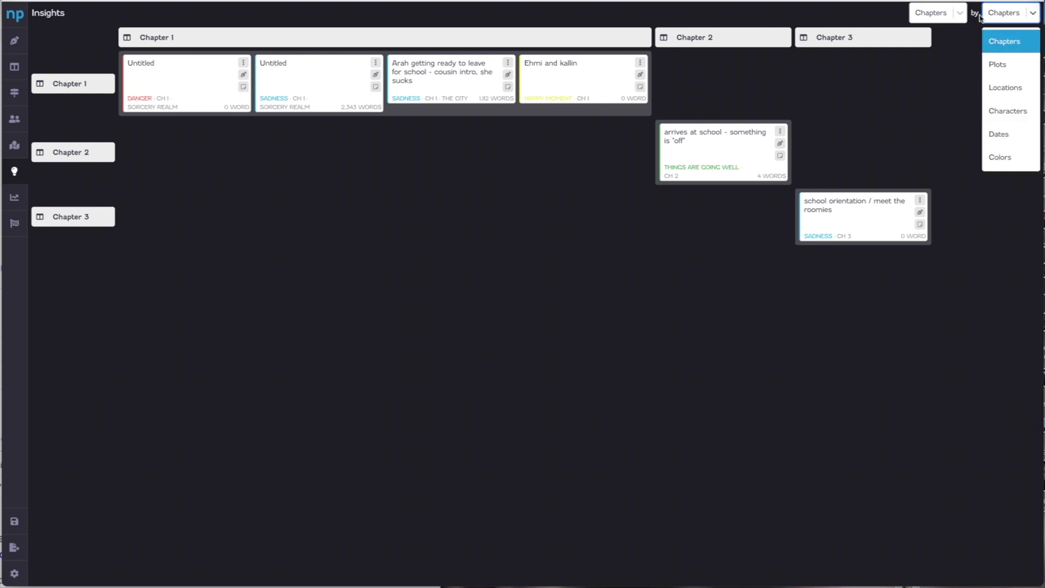
pyautogui.click(1032, 14)
pyautogui.click(1032, 13)
pyautogui.click(1025, 90)
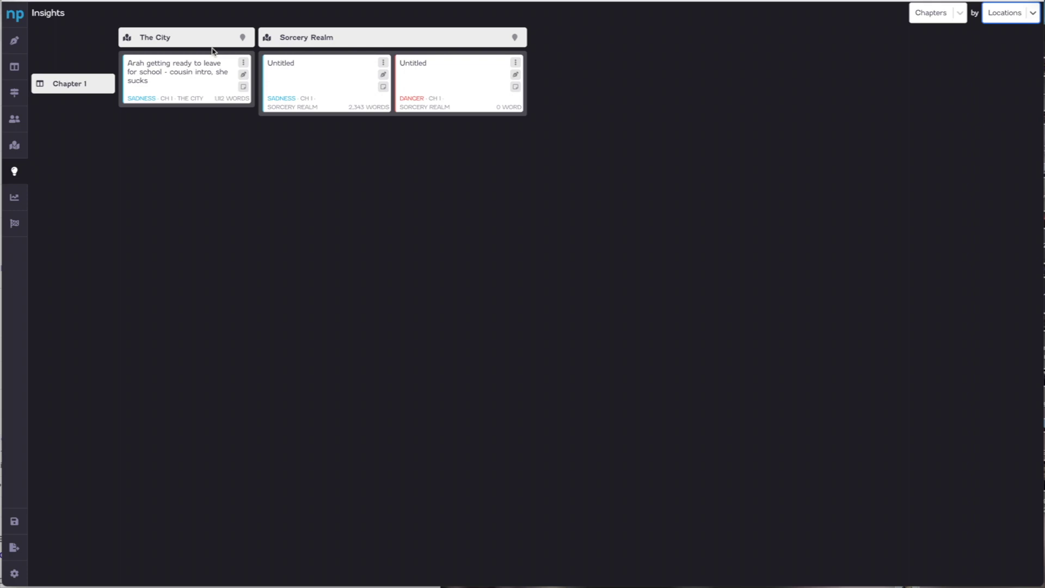
pyautogui.click(1014, 16)
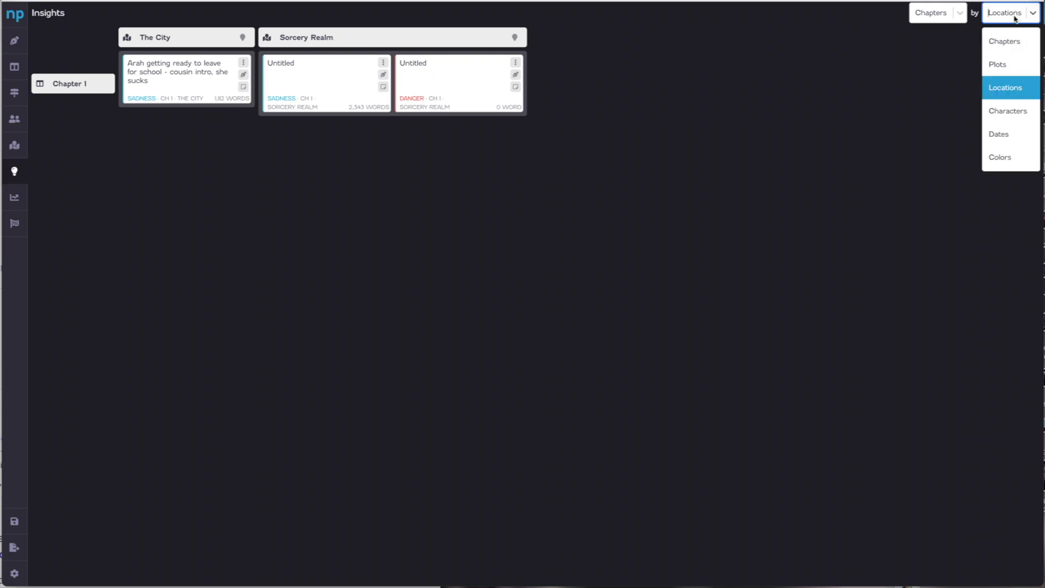
pyautogui.click(1005, 158)
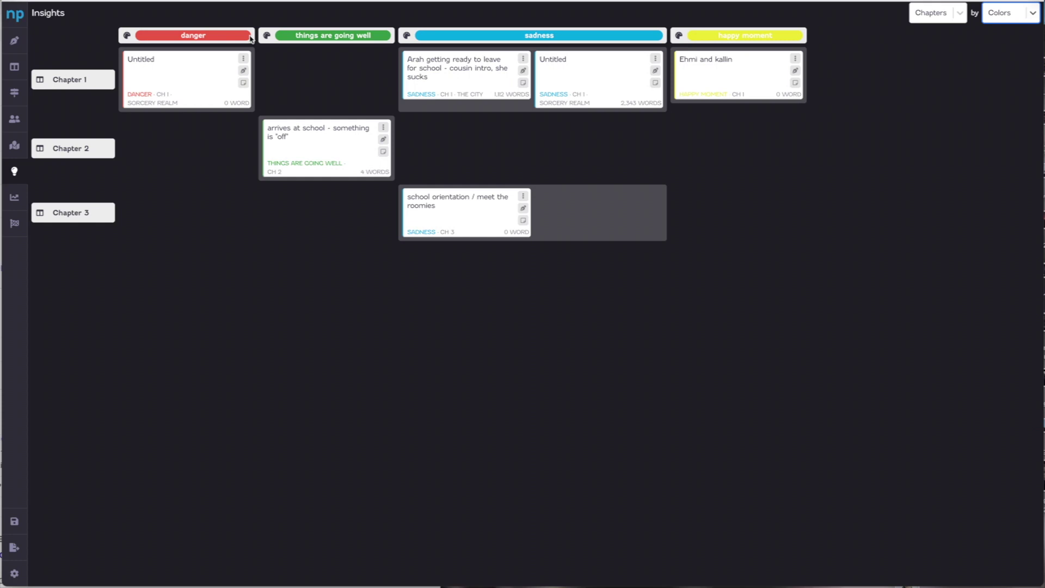
# Switch the first comparison category to Colors and compare it by chapters and by characters.
pyautogui.click(935, 17)
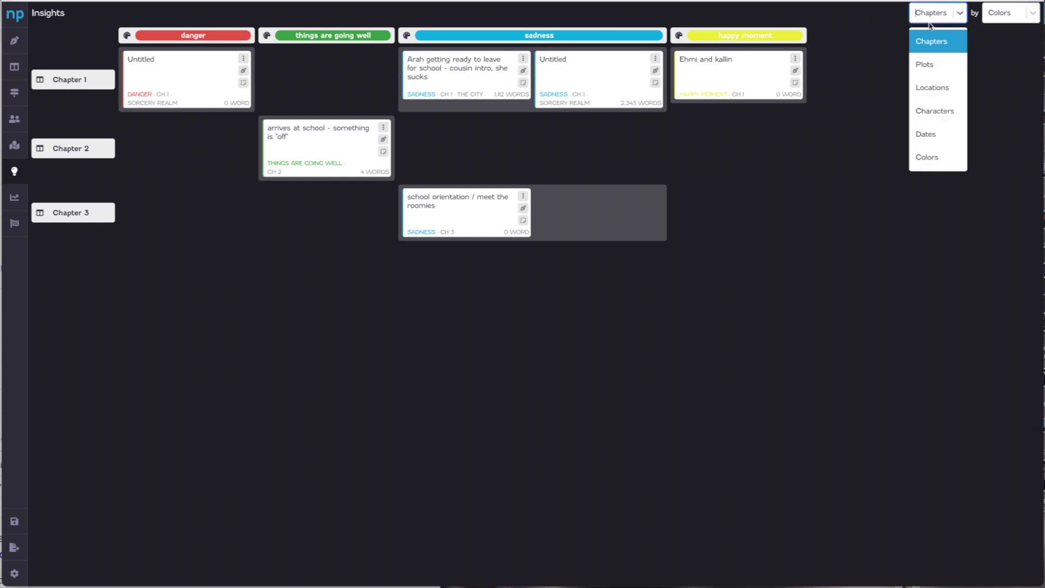
pyautogui.click(928, 157)
pyautogui.click(999, 17)
pyautogui.click(1008, 42)
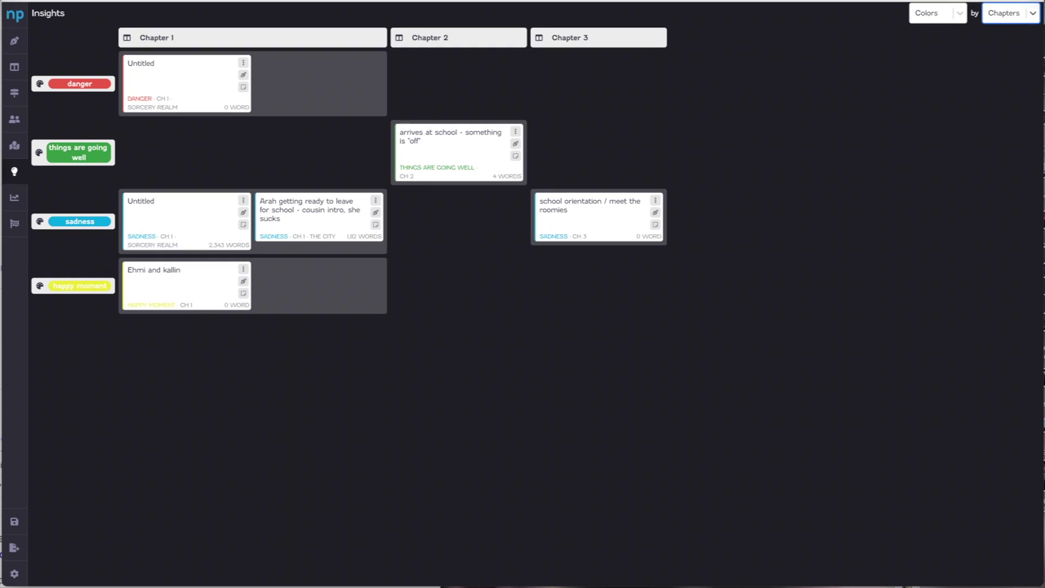
pyautogui.click(1018, 14)
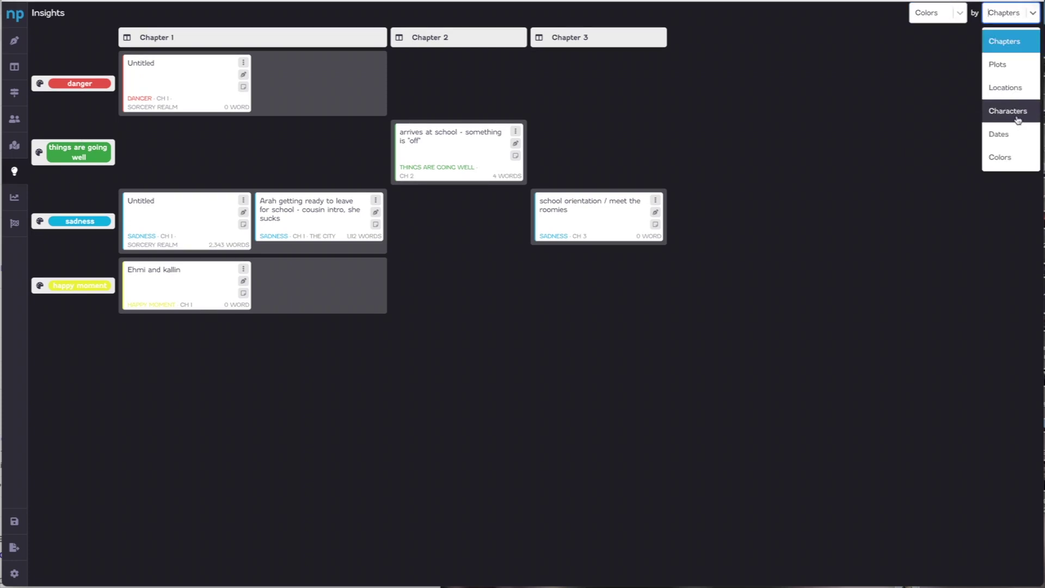
pyautogui.click(1018, 115)
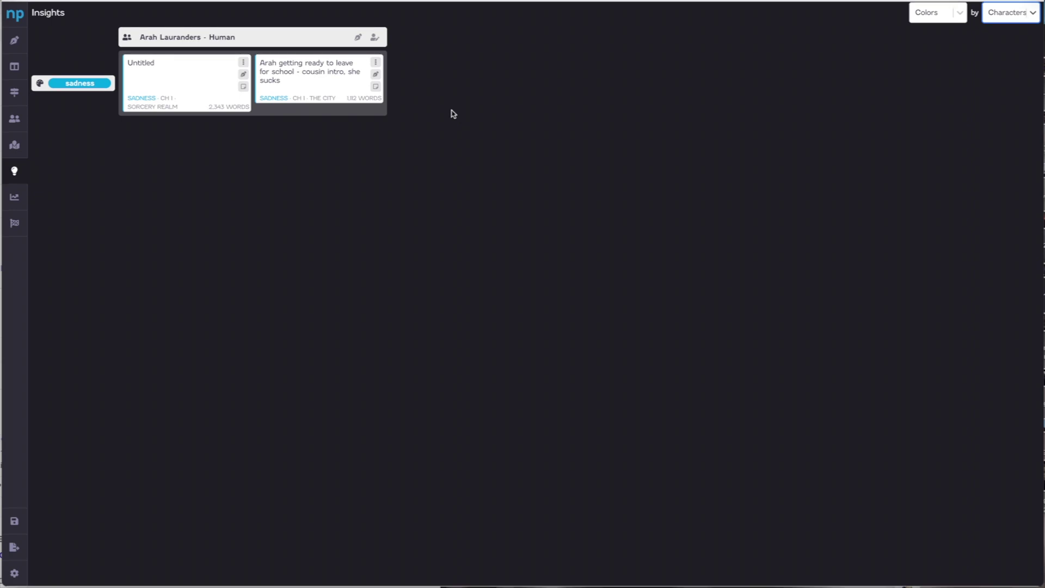
# Compare locations by characters in the insights view.
pyautogui.click(954, 19)
pyautogui.click(935, 85)
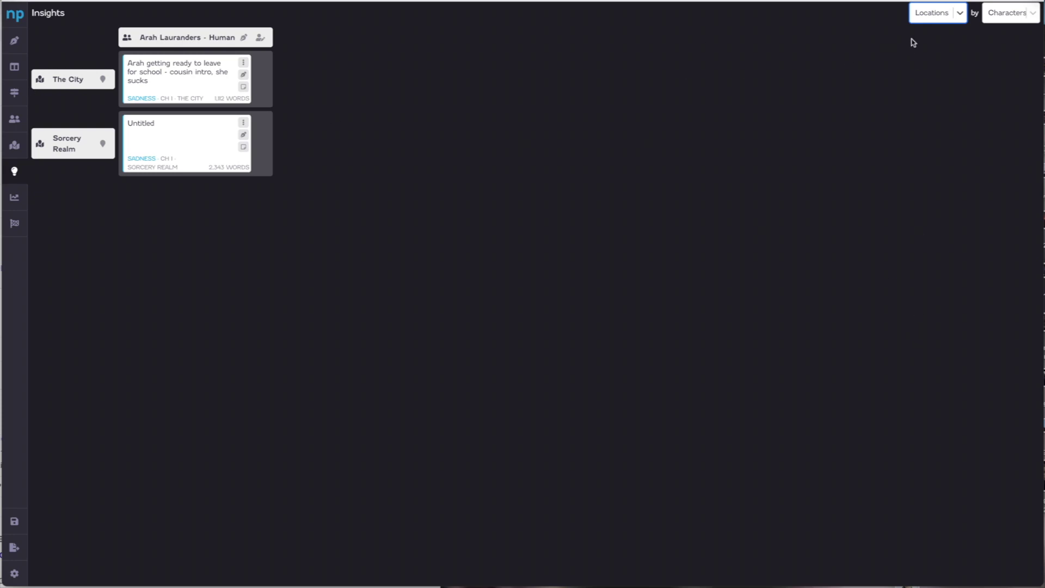
pyautogui.click(928, 14)
# Open the writing statistics view and try sorting the notes by urgency.
pyautogui.click(46, 194)
pyautogui.click(15, 199)
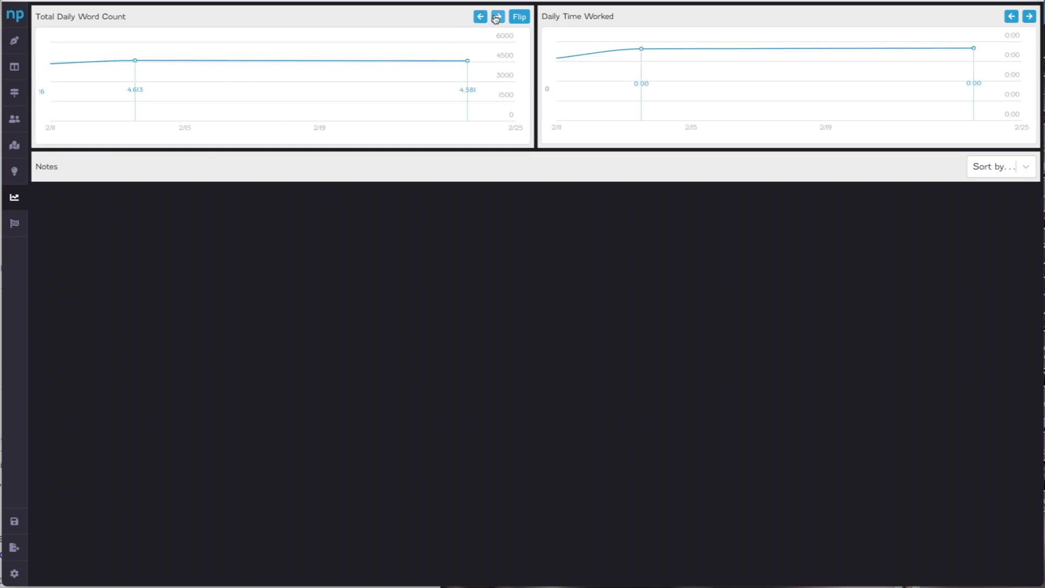
pyautogui.click(992, 173)
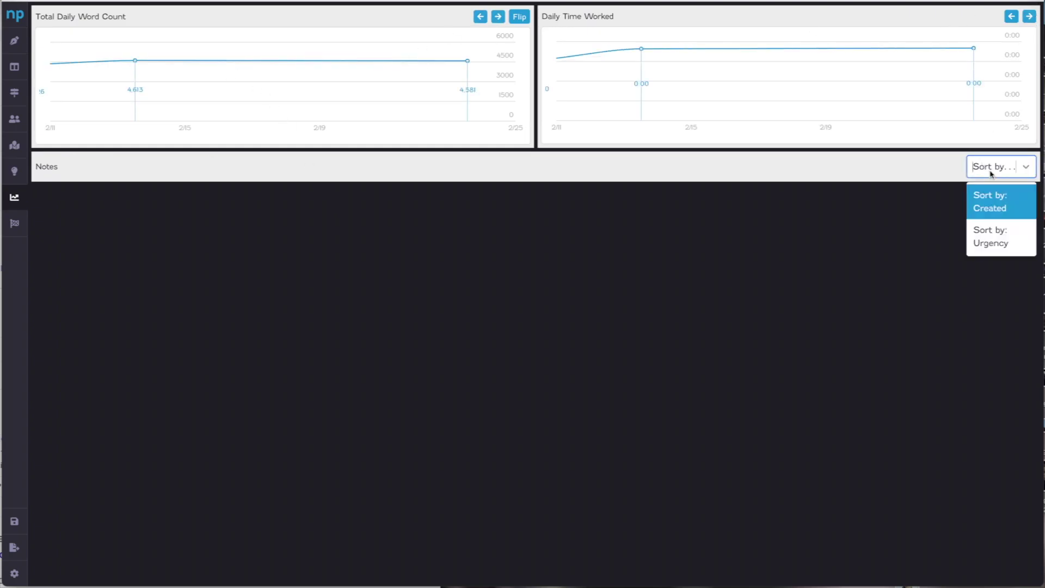
pyautogui.click(1011, 247)
pyautogui.click(1007, 173)
pyautogui.click(1002, 242)
pyautogui.click(79, 168)
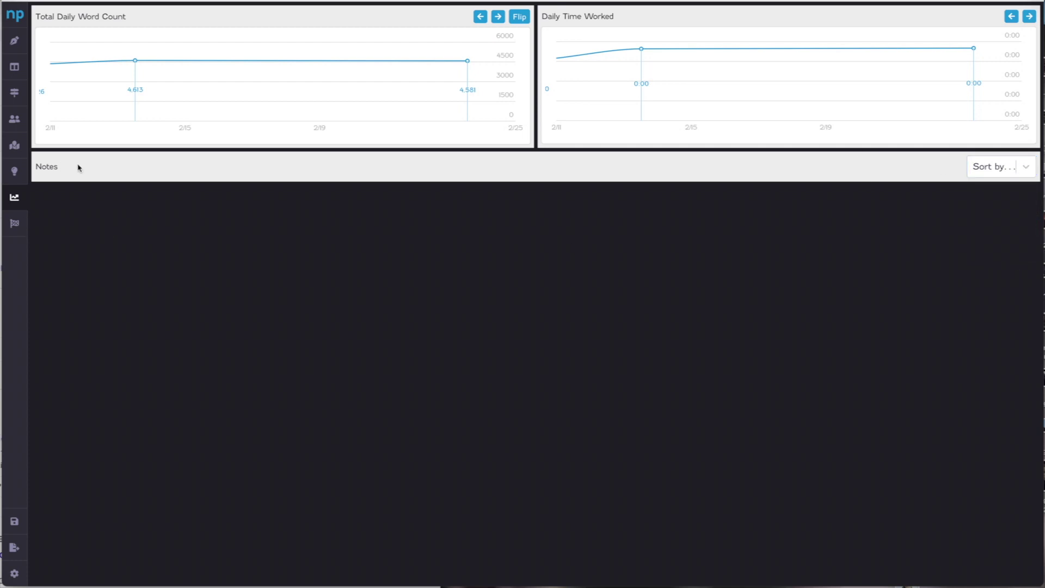
# Open the goals view and delete both existing date-range exceptions, 03/12/2022 and 03/24/2022 to 03/26/2022.
pyautogui.click(15, 223)
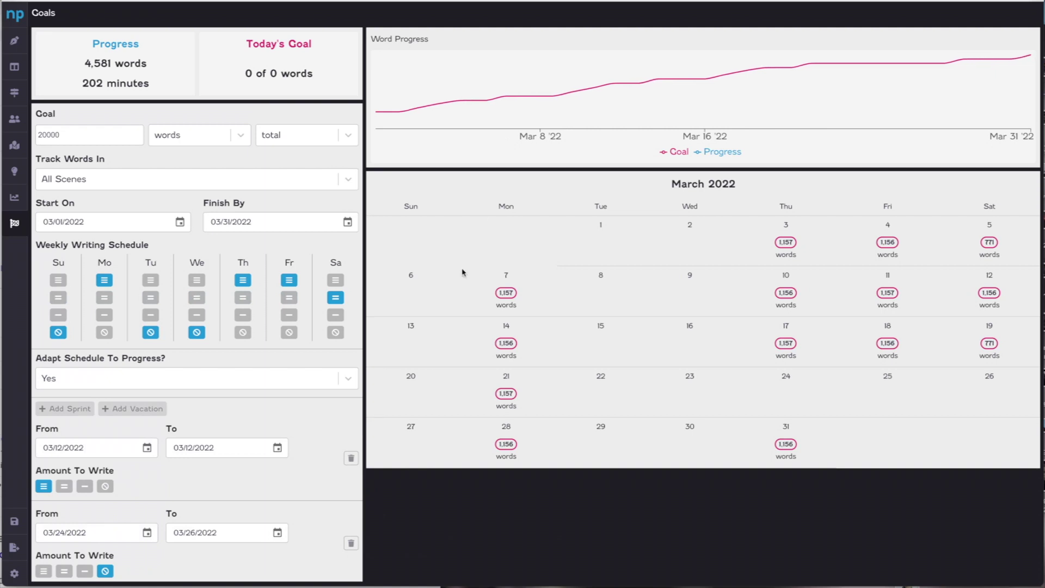
pyautogui.click(351, 458)
pyautogui.click(351, 459)
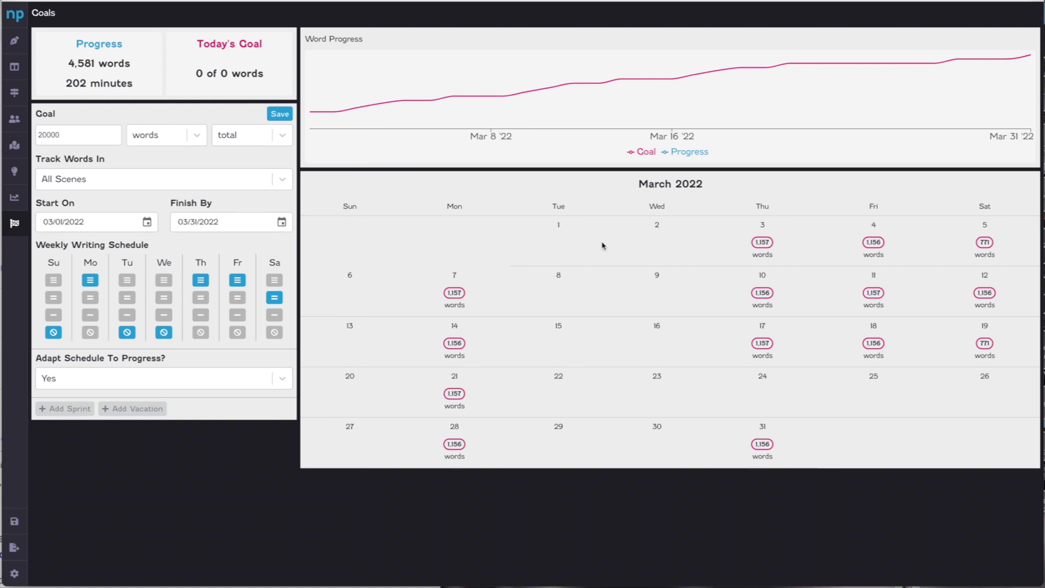
# Set the writing goal to 25000 words per month.
pyautogui.doubleClick(77, 134)
pyautogui.write('25')
pyautogui.click(98, 113)
pyautogui.click(218, 135)
pyautogui.click(268, 209)
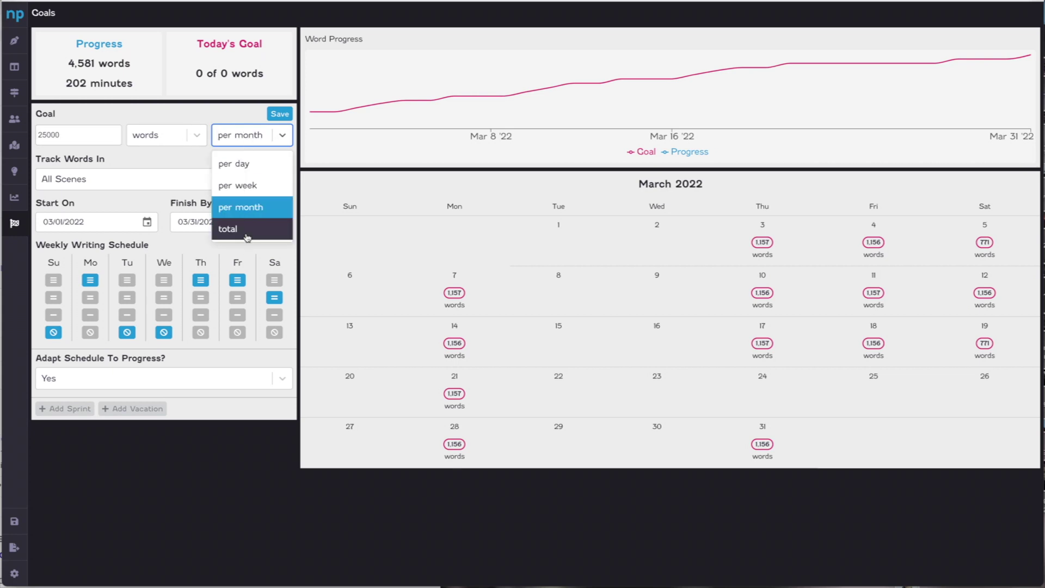
# Highlight the word progress, switch the goal period to total, and return it to per month.
pyautogui.moveTo(69, 62); pyautogui.dragTo(131, 65)
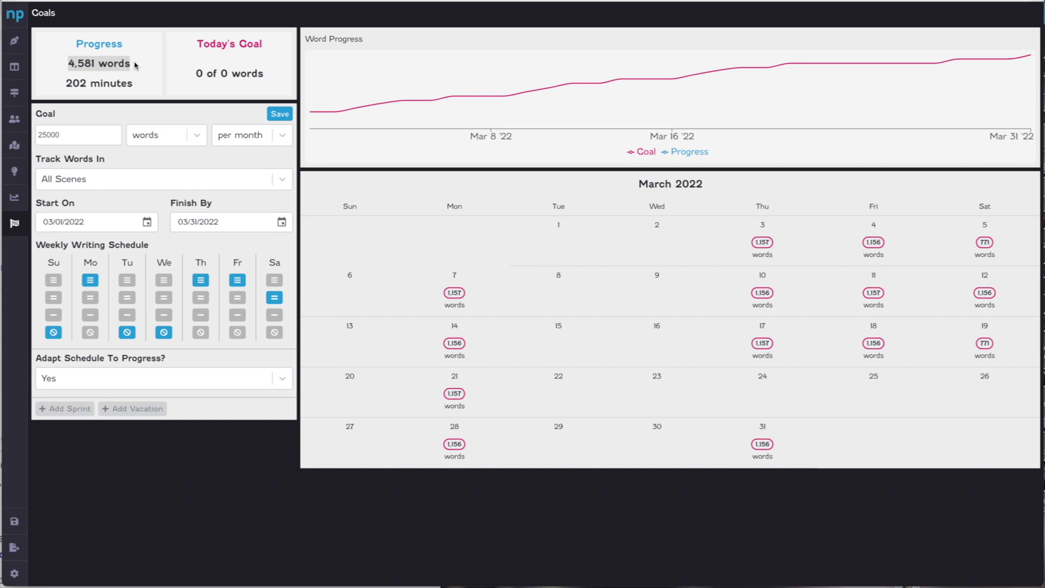
pyautogui.click(224, 133)
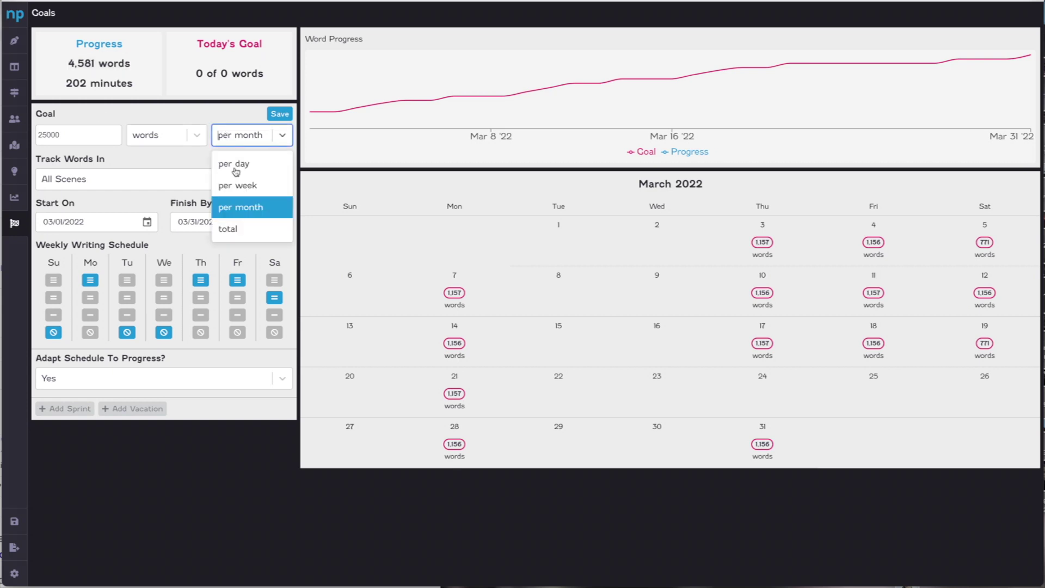
pyautogui.click(229, 225)
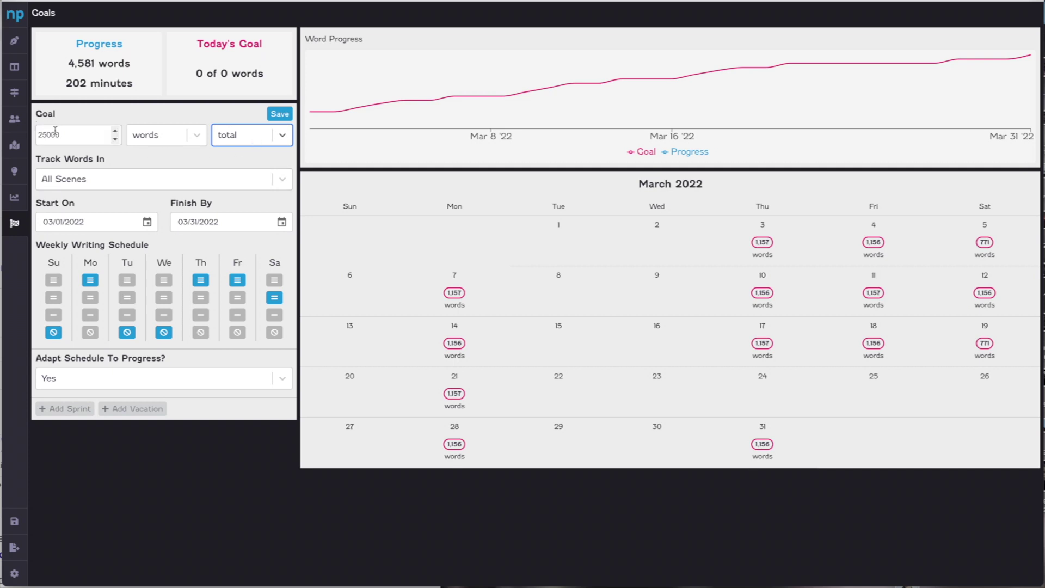
pyautogui.click(238, 135)
pyautogui.click(248, 207)
# Switch word tracking to Manuscript, and return it to All Scenes.
pyautogui.click(156, 179)
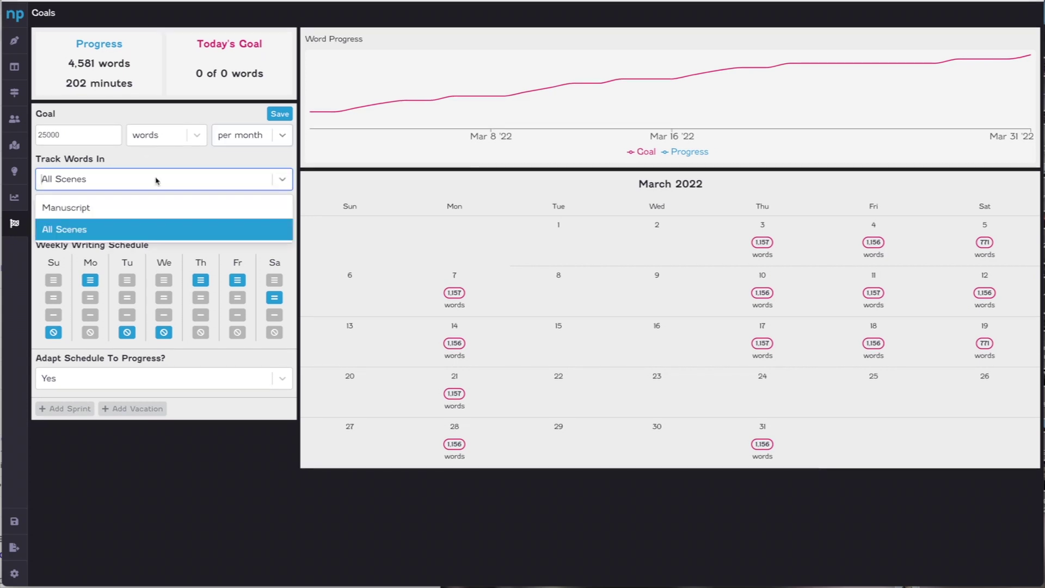
pyautogui.click(112, 213)
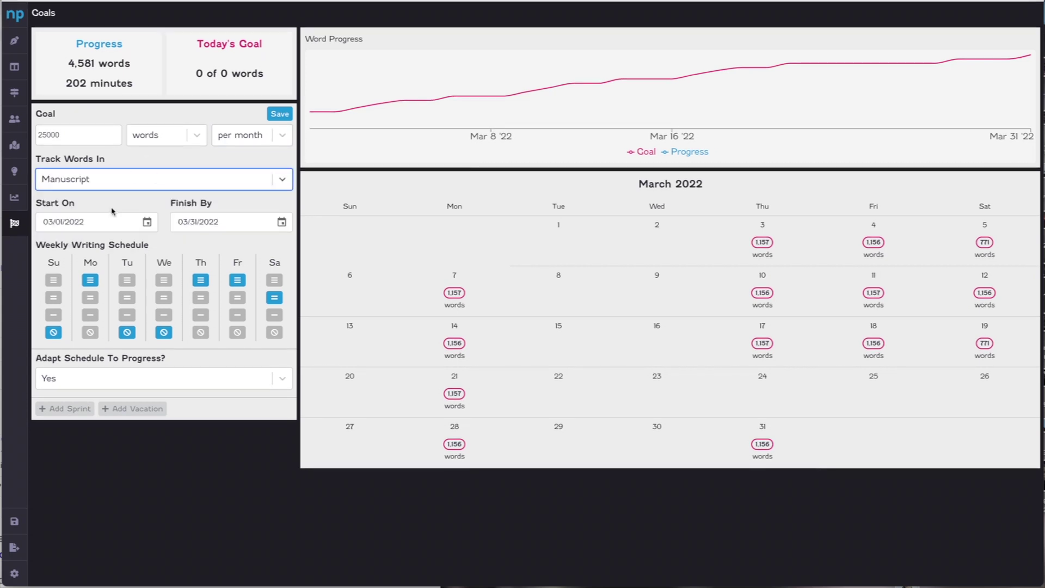
pyautogui.click(172, 188)
pyautogui.click(123, 225)
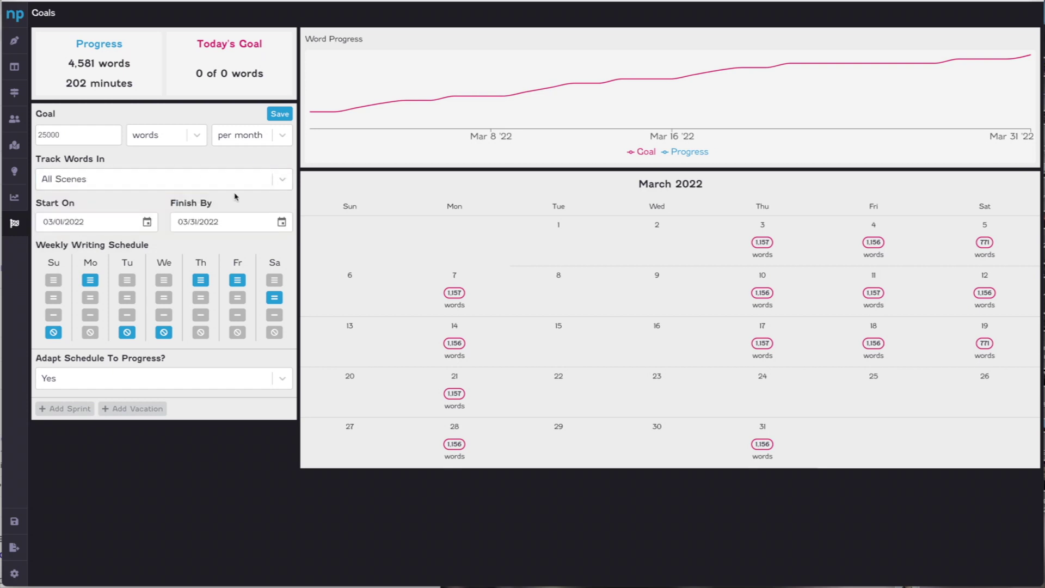
# Set Tuesday to the full writing amount and Saturday to no writing in the weekly schedule, and save the goal.
pyautogui.click(94, 219)
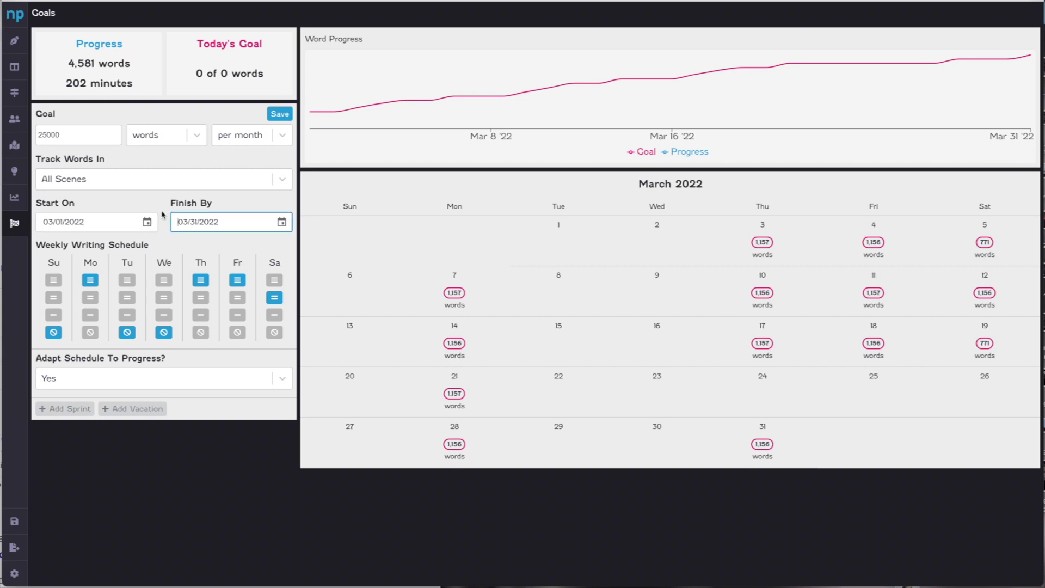
pyautogui.click(127, 279)
pyautogui.click(270, 333)
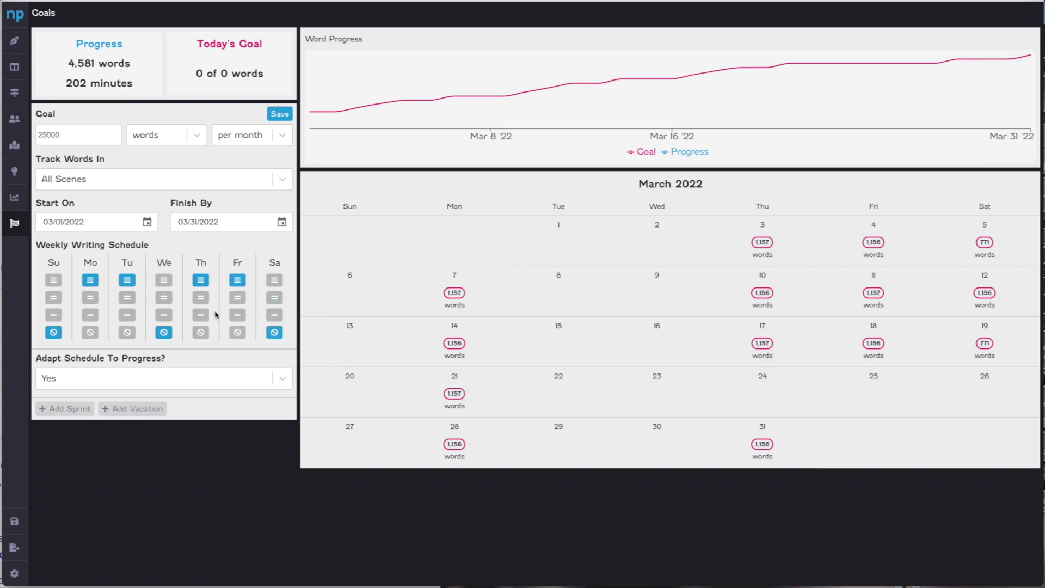
pyautogui.click(97, 379)
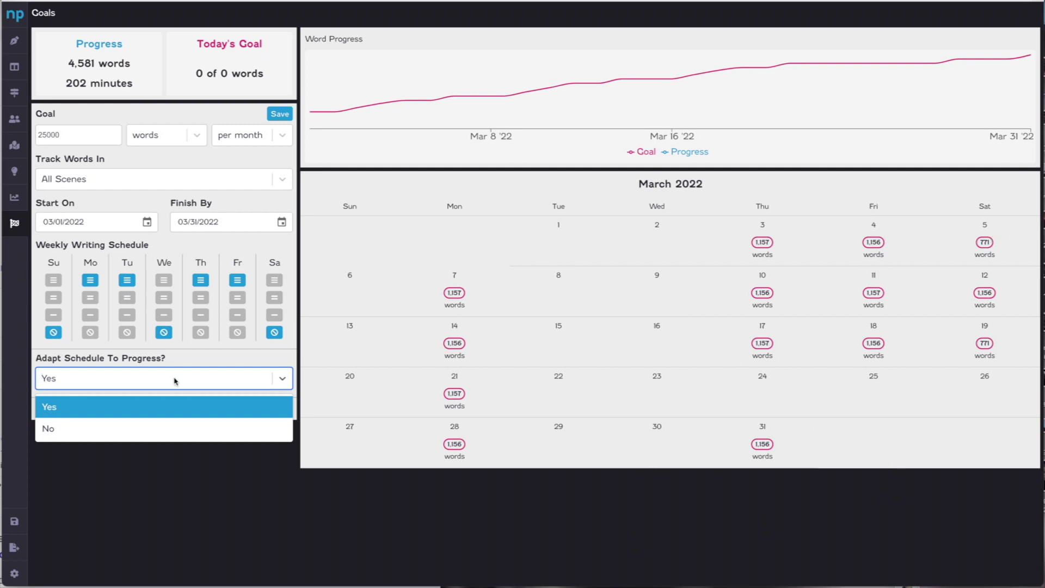
pyautogui.click(192, 363)
pyautogui.click(278, 114)
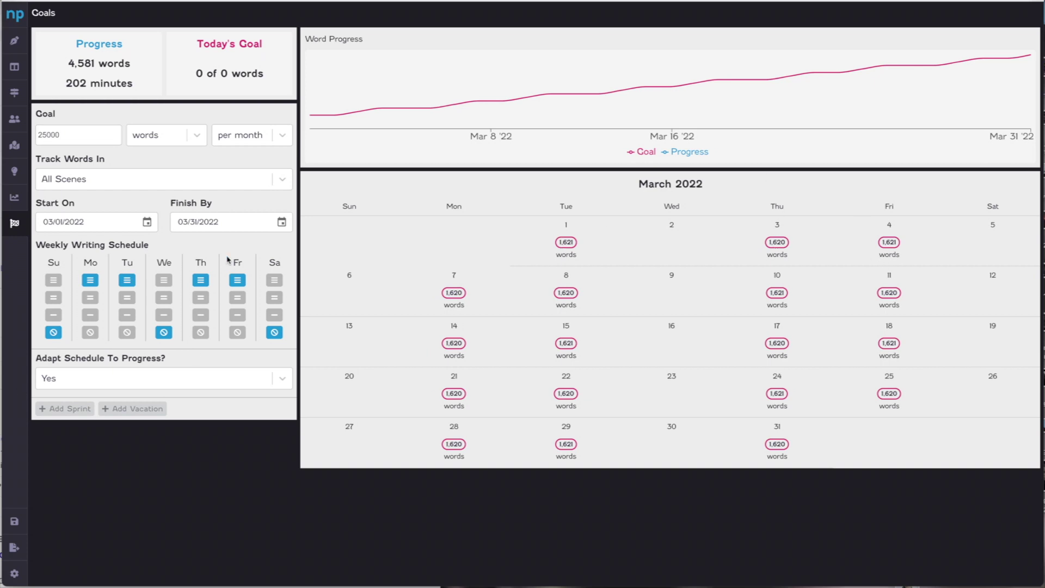
# Add a vacation from 02/24/2022 to 02/27/2022 to the writing schedule, and save the goal.
pyautogui.click(167, 415)
pyautogui.click(117, 448)
pyautogui.click(147, 447)
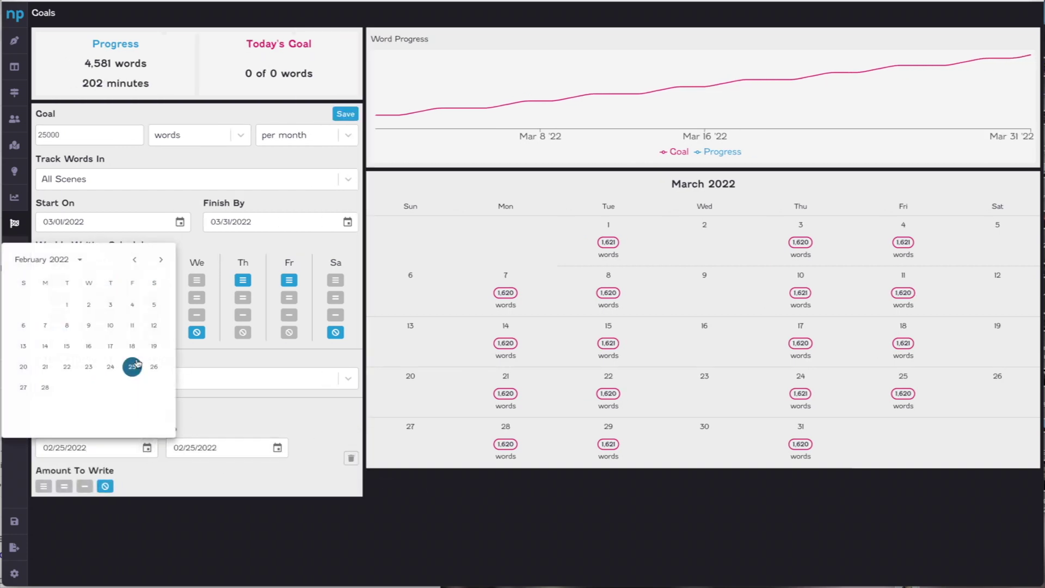
pyautogui.click(110, 367)
pyautogui.click(277, 448)
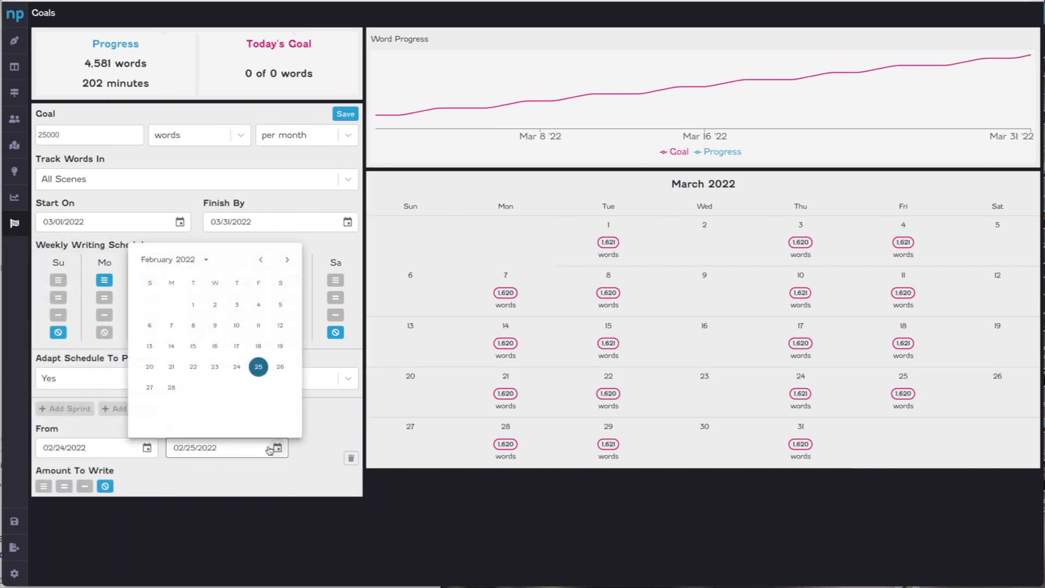
pyautogui.click(150, 387)
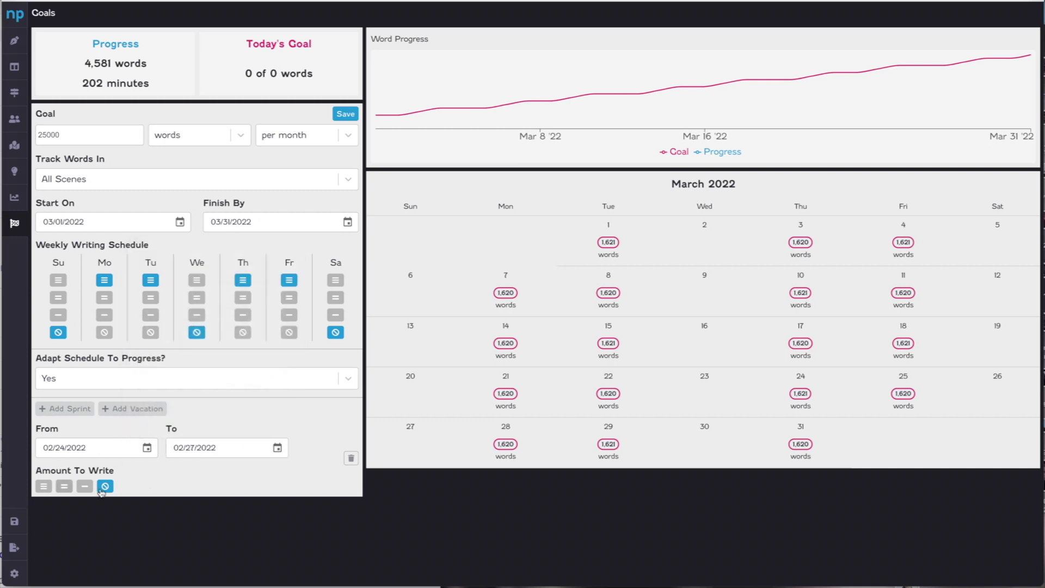
pyautogui.click(345, 116)
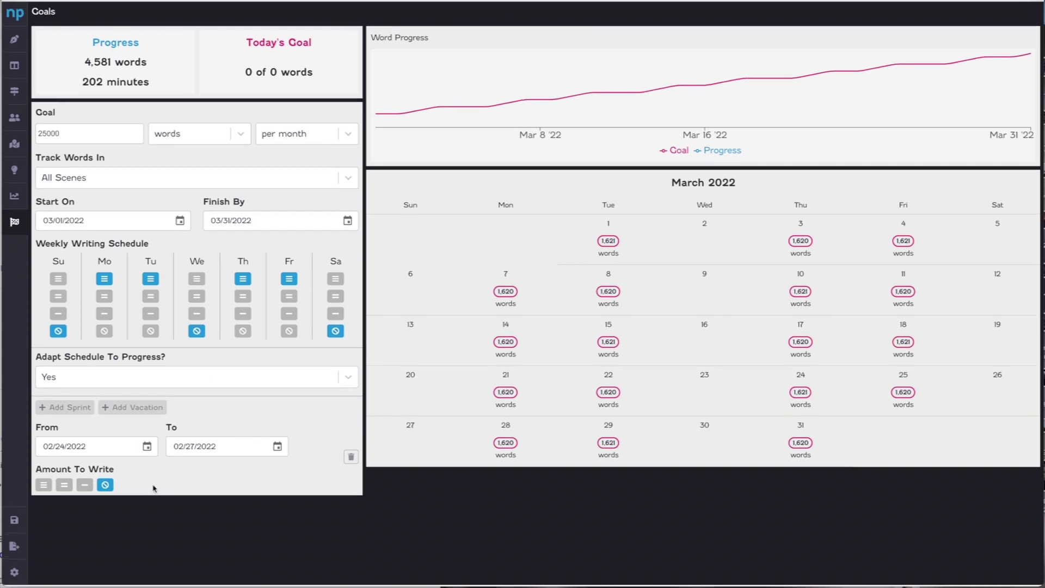
# Move the vacation to 03/24/2022 through 03/27/2022, save the goal, and highlight today's goal.
pyautogui.click(146, 448)
pyautogui.click(161, 259)
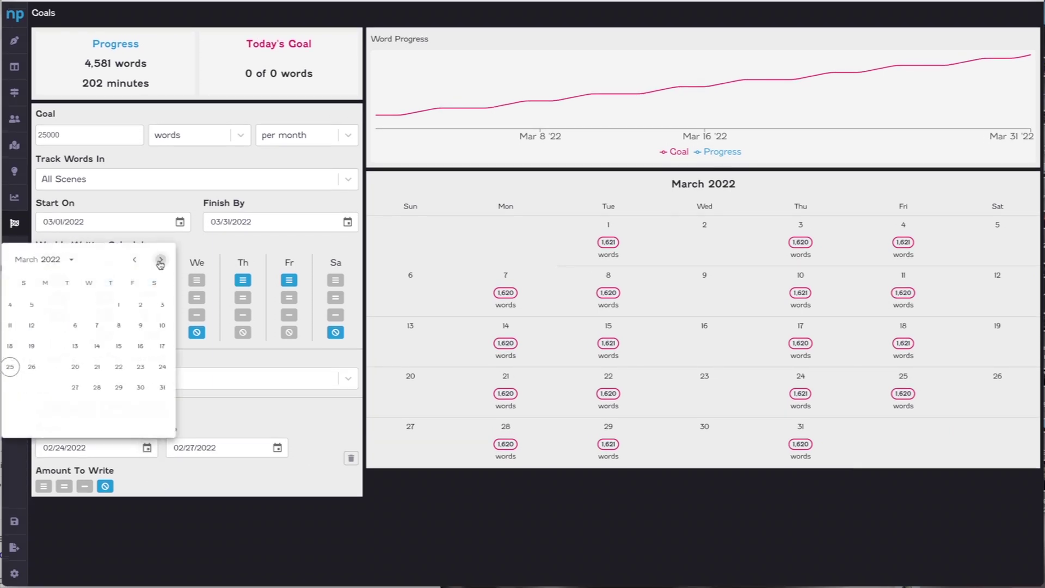
pyautogui.click(111, 367)
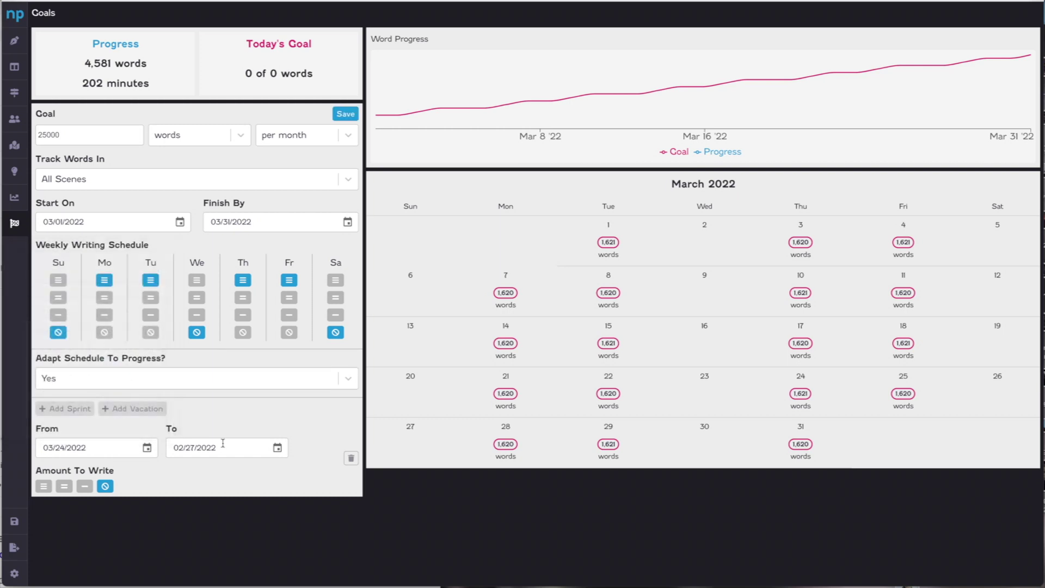
pyautogui.click(277, 448)
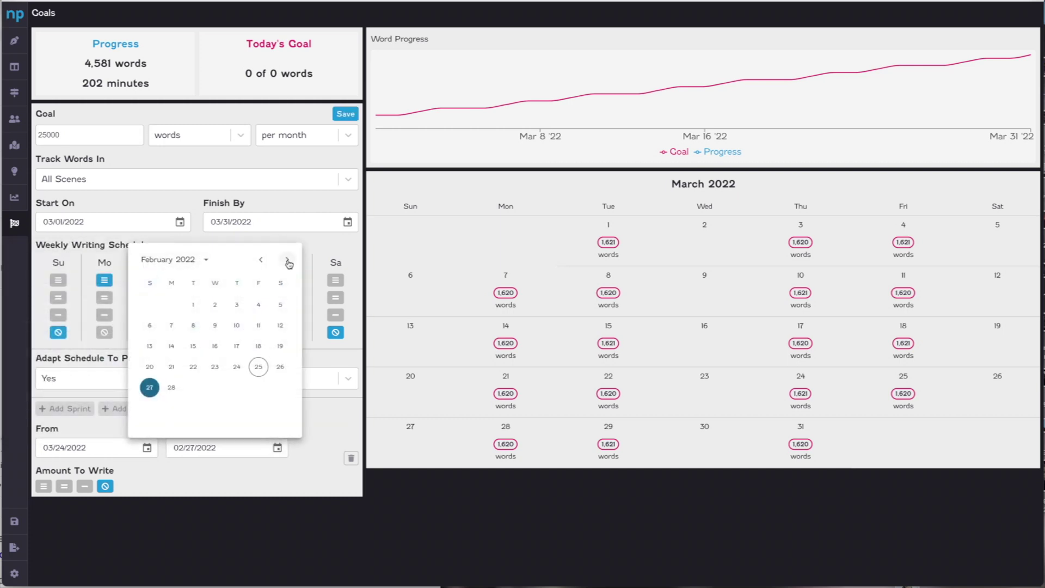
pyautogui.click(288, 261)
pyautogui.click(150, 388)
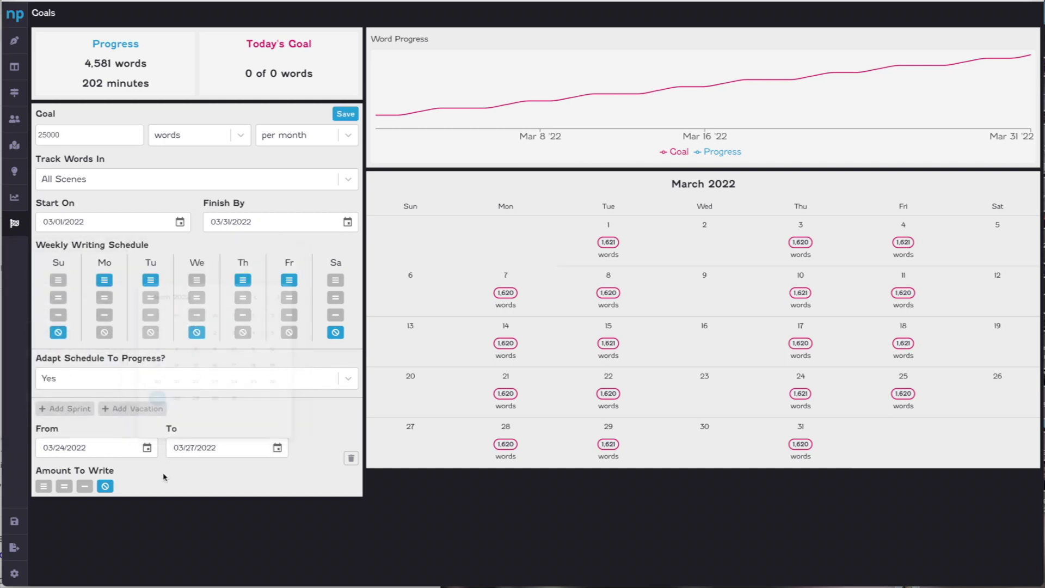
pyautogui.click(346, 113)
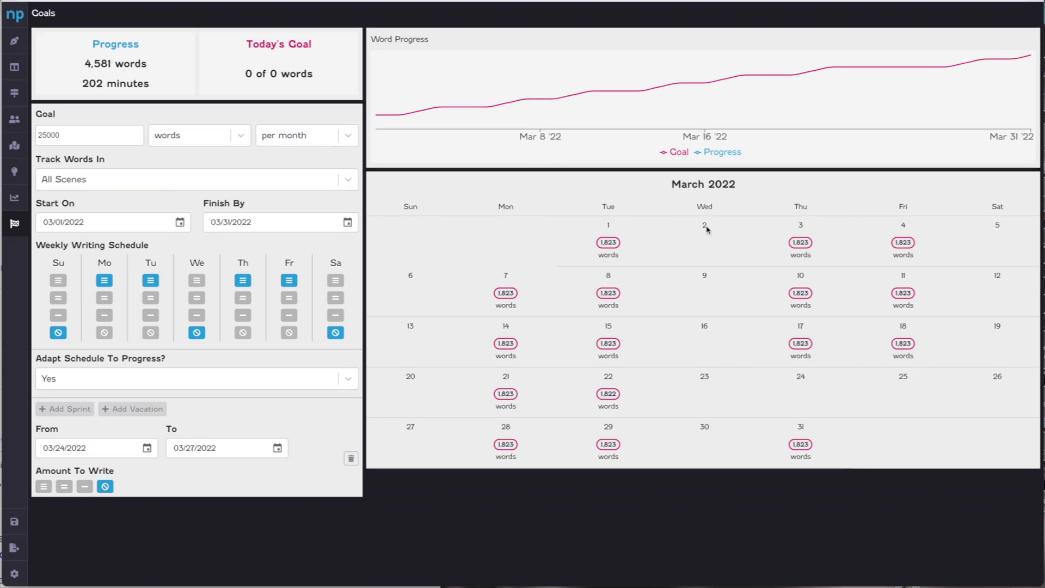
pyautogui.moveTo(240, 78); pyautogui.dragTo(321, 78)
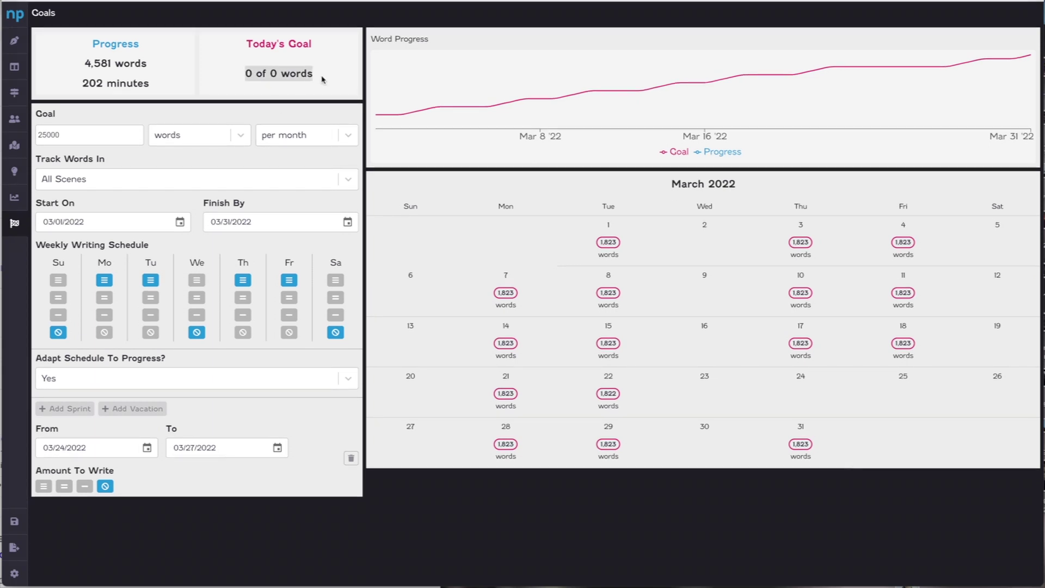
# Highlight the word count and the minutes in the goal progress summary.
pyautogui.moveTo(85, 61); pyautogui.dragTo(158, 65)
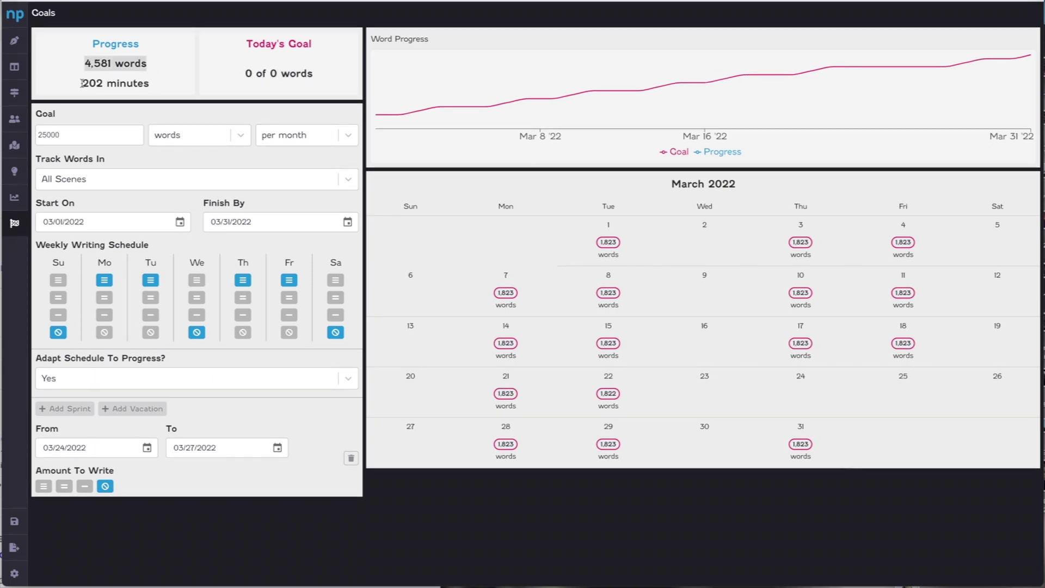
pyautogui.moveTo(82, 82); pyautogui.dragTo(153, 86)
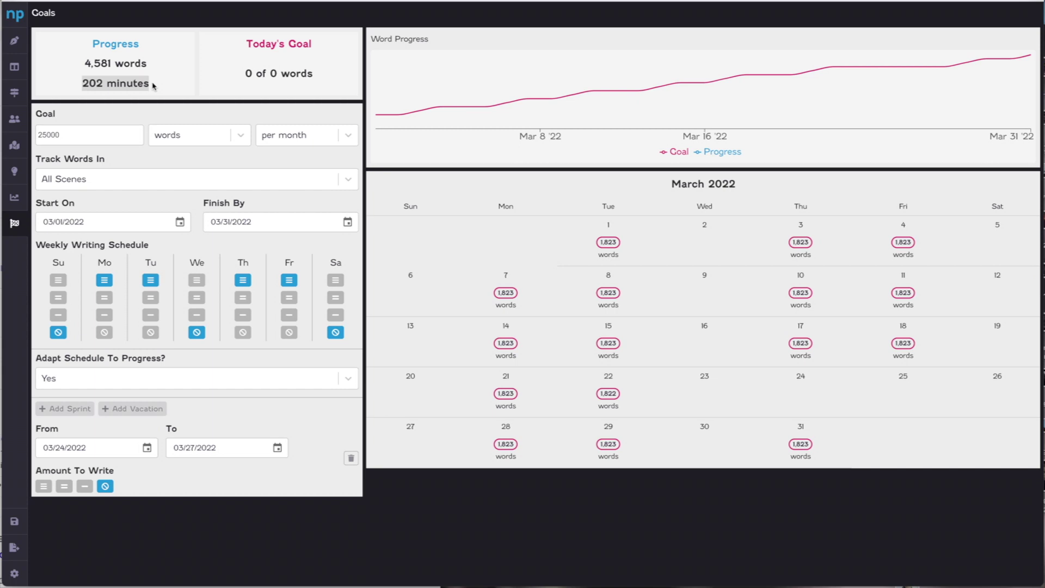
pyautogui.click(154, 85)
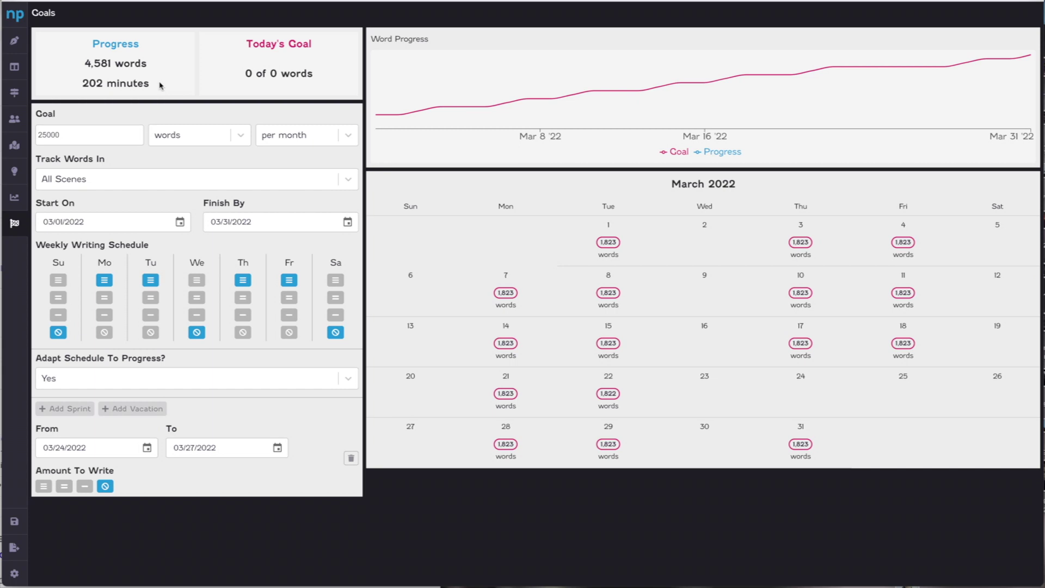
pyautogui.moveTo(153, 86); pyautogui.dragTo(68, 85)
pyautogui.click(123, 84)
# Open the settings and examine the sample text in the formatting preview.
pyautogui.click(15, 573)
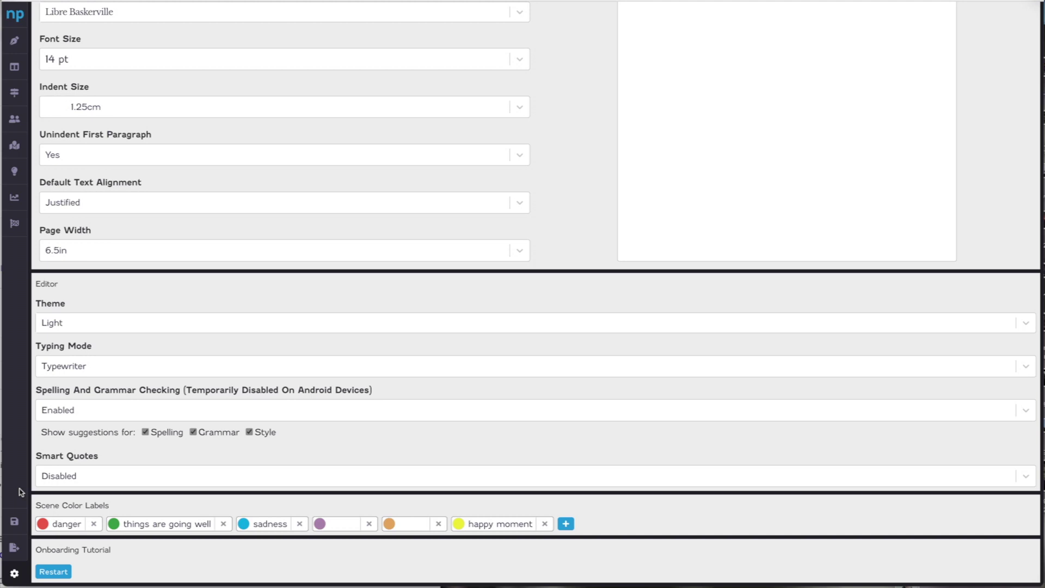
pyautogui.scroll(3, 256, 163)
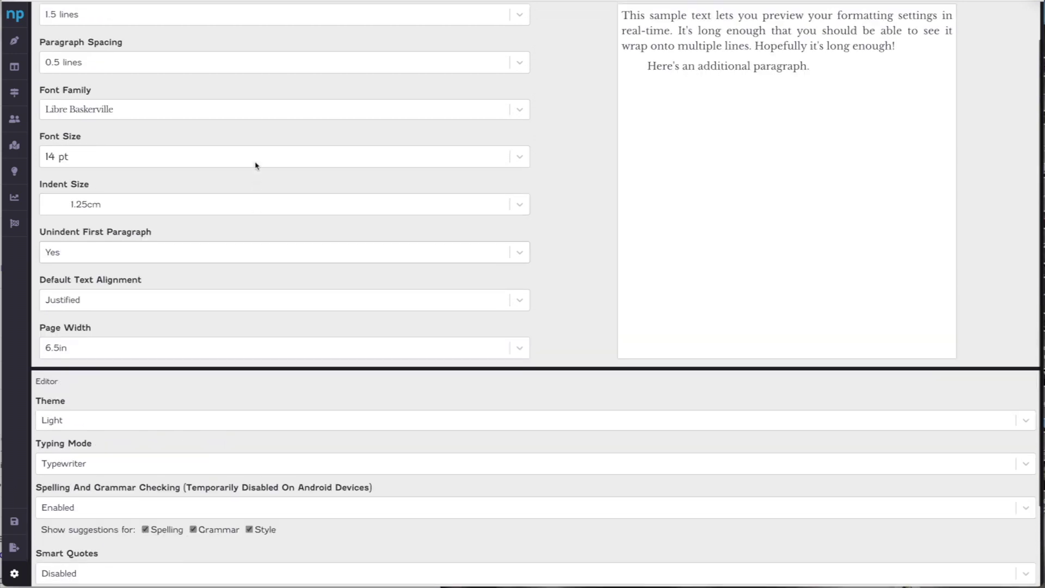
pyautogui.moveTo(624, 64); pyautogui.dragTo(856, 131)
pyautogui.click(856, 132)
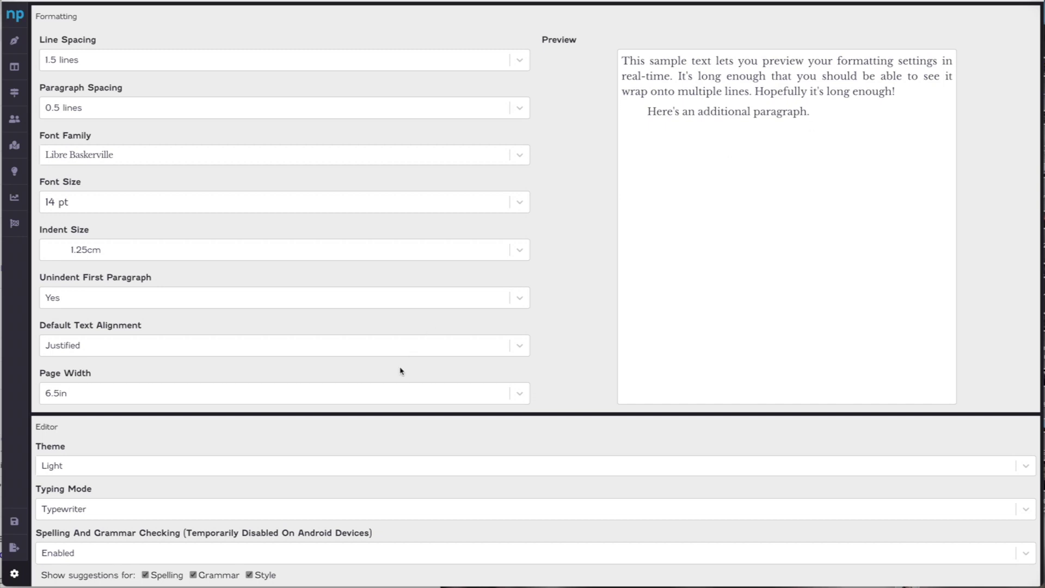
# Review the output formats for downloading the novel, including DocX and ePub, and close the dialog.
pyautogui.click(16, 551)
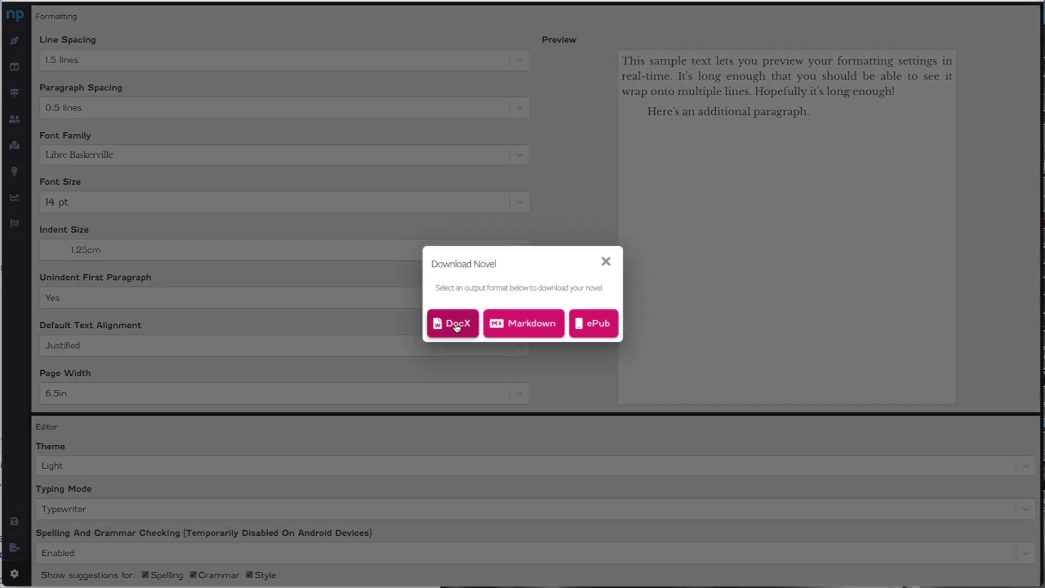
pyautogui.click(595, 325)
pyautogui.click(605, 261)
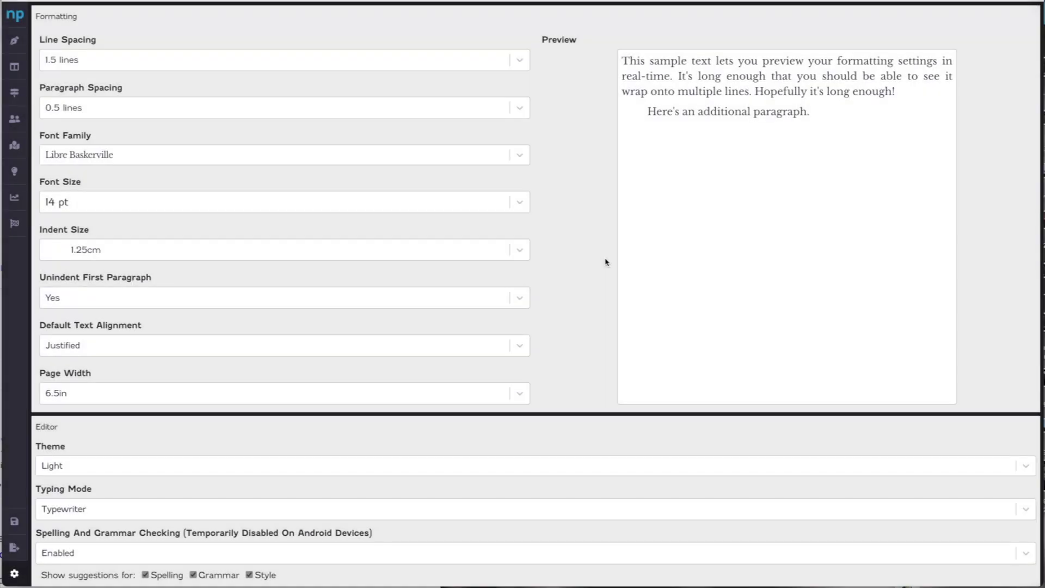
# Check the available line spacing and paragraph spacing options in the formatting settings.
pyautogui.click(148, 65)
pyautogui.click(163, 41)
pyautogui.click(154, 107)
pyautogui.click(234, 90)
# Switch the font family to Courier New, and return it to Libre Baskerville.
pyautogui.click(135, 159)
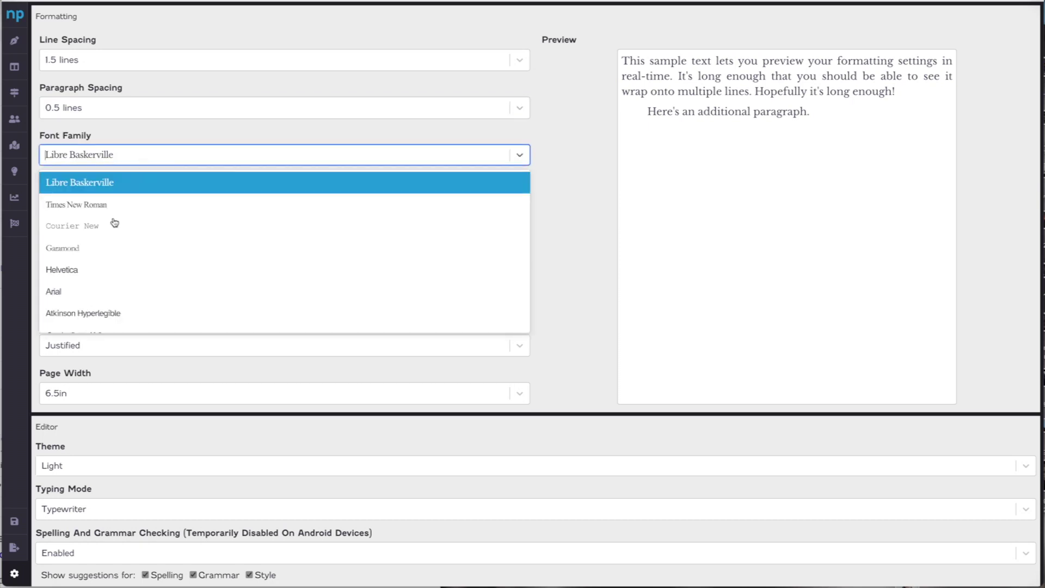
pyautogui.click(114, 225)
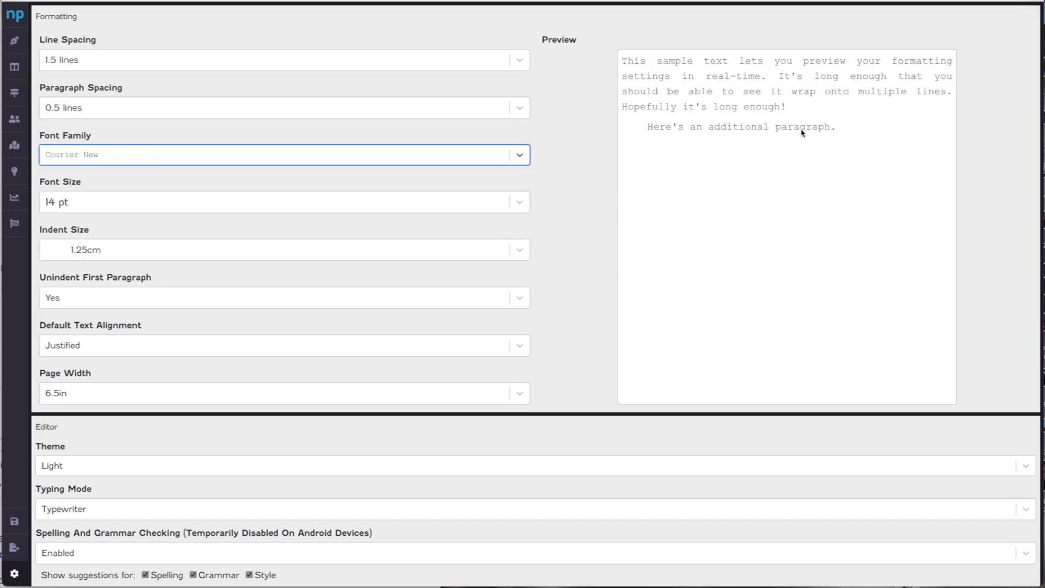
pyautogui.click(477, 155)
pyautogui.click(293, 189)
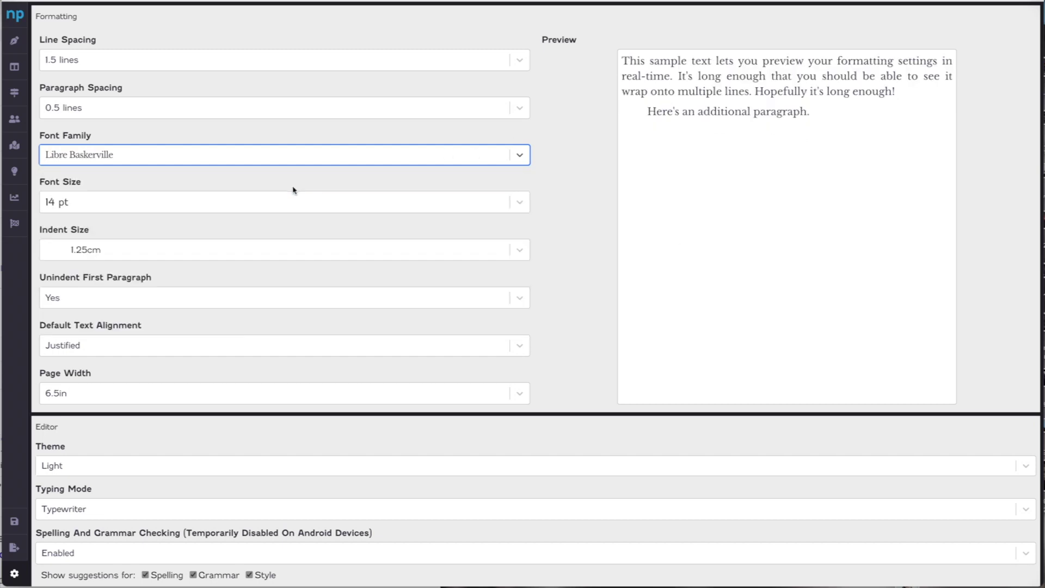
# Set the font size to 18 pt, return it to 14 pt, and check the indent size options.
pyautogui.click(153, 205)
pyautogui.click(128, 300)
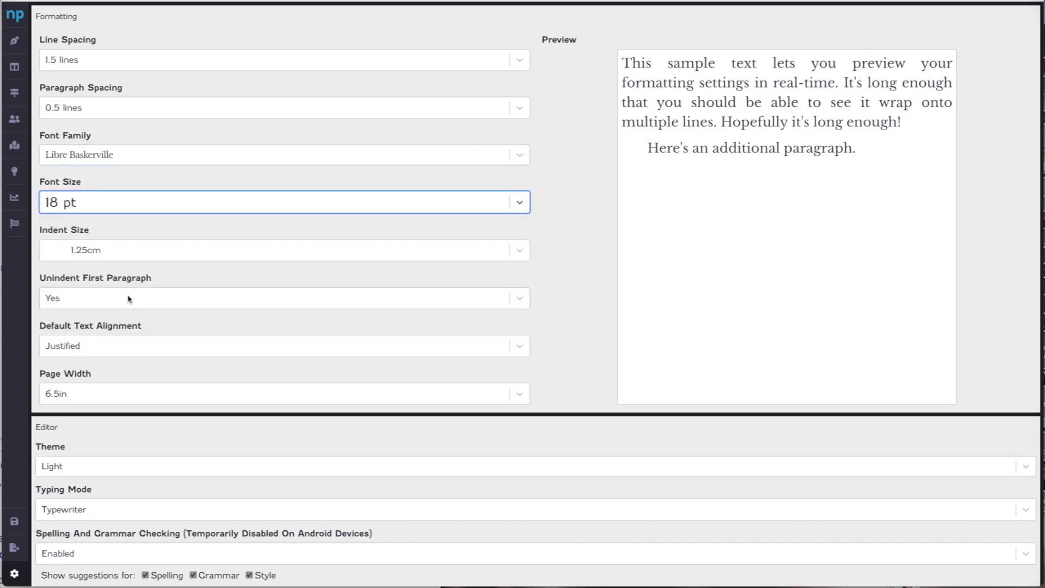
pyautogui.click(148, 205)
pyautogui.click(123, 253)
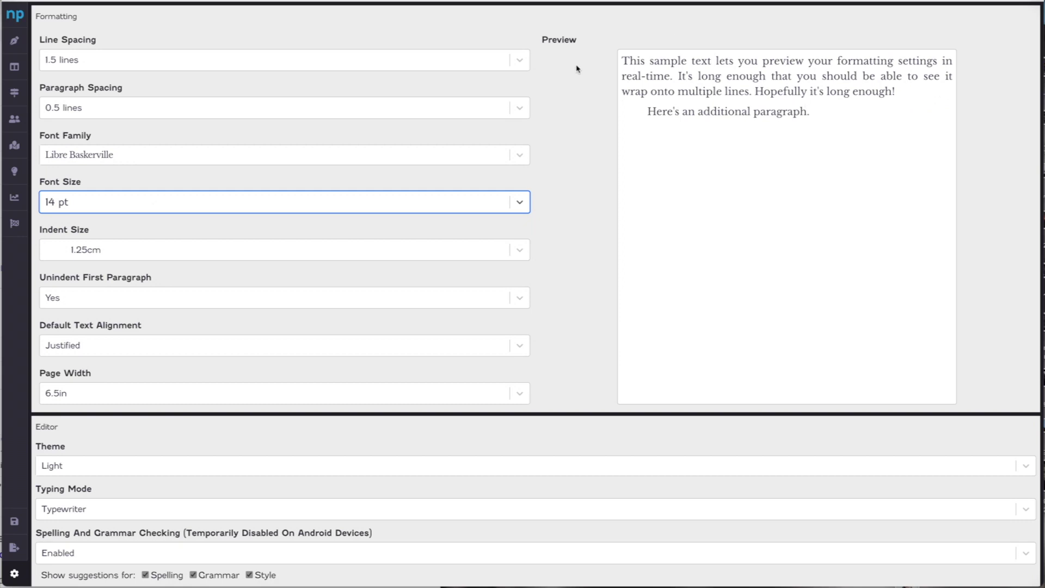
pyautogui.click(104, 252)
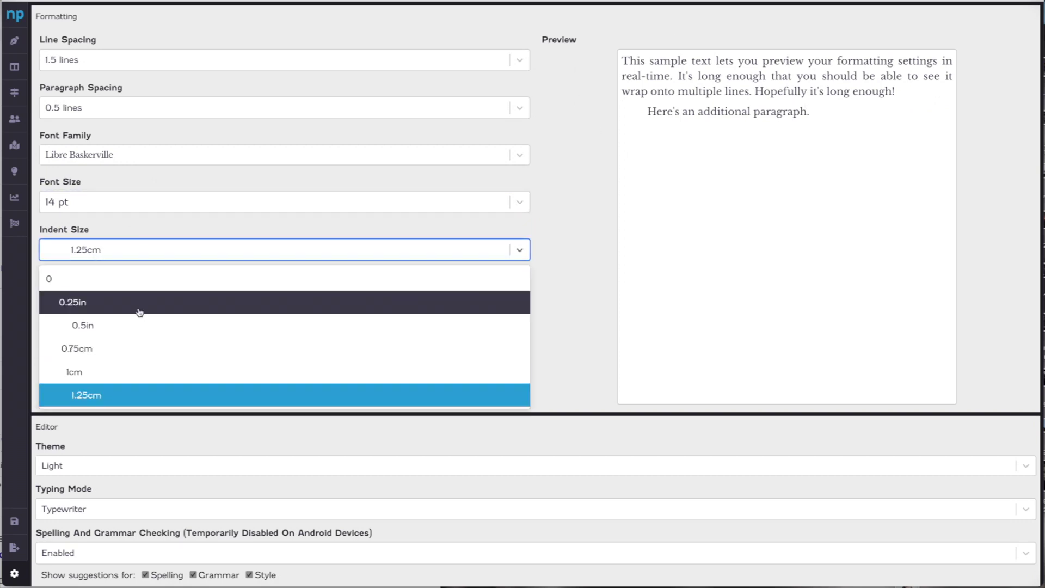
pyautogui.click(167, 238)
# Switch the default text alignment to Center and to Left, and return it to Justified.
pyautogui.scroll(-2, 207, 266)
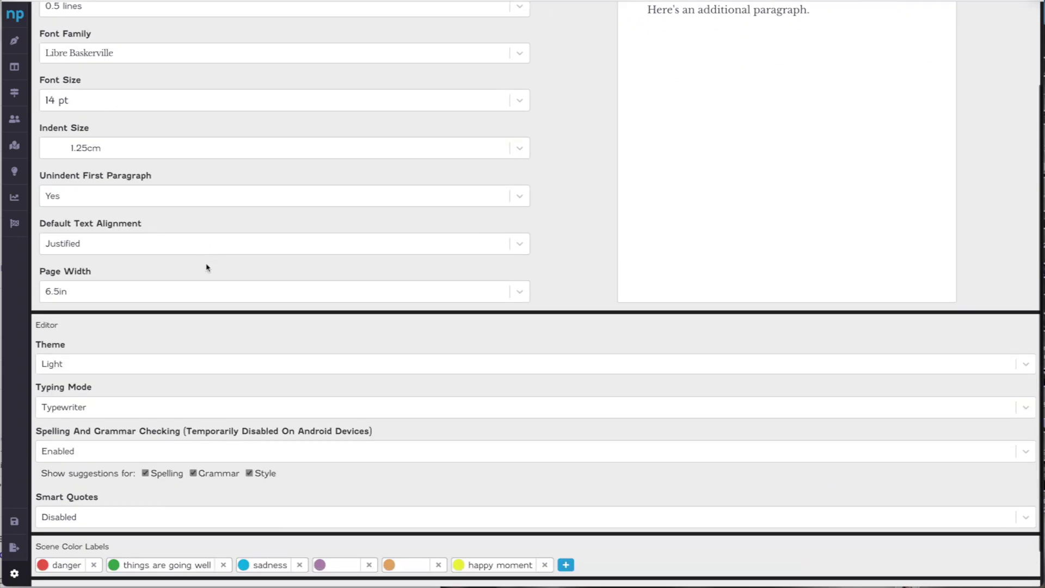
pyautogui.click(177, 244)
pyautogui.scroll(2, 177, 245)
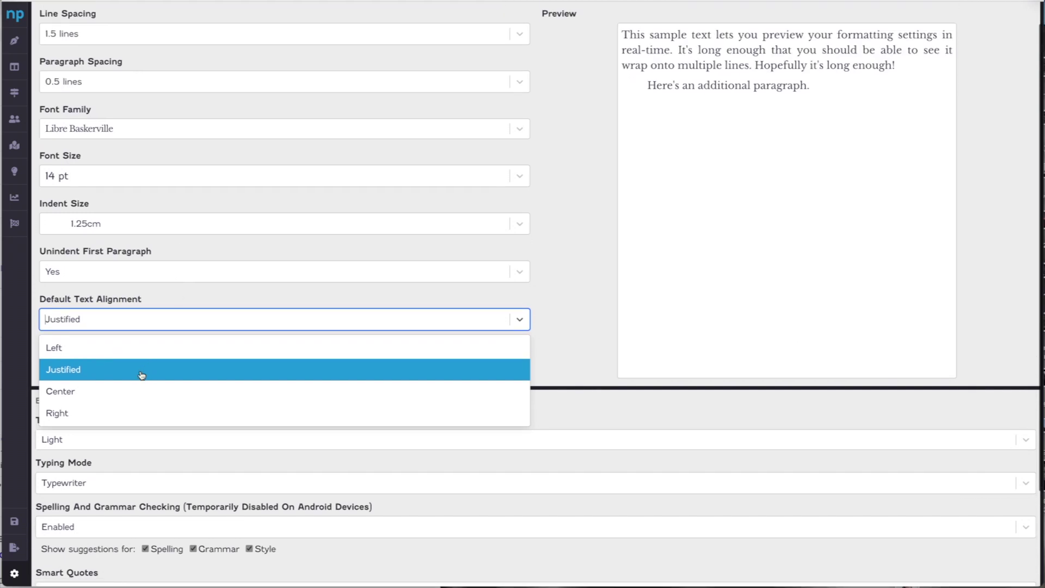
pyautogui.click(147, 391)
pyautogui.click(233, 320)
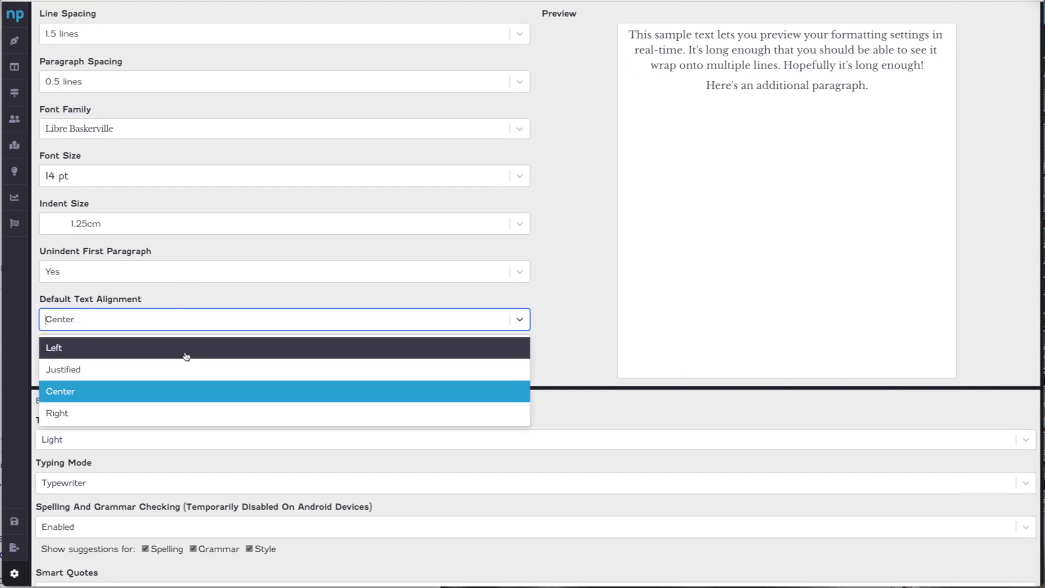
pyautogui.click(188, 353)
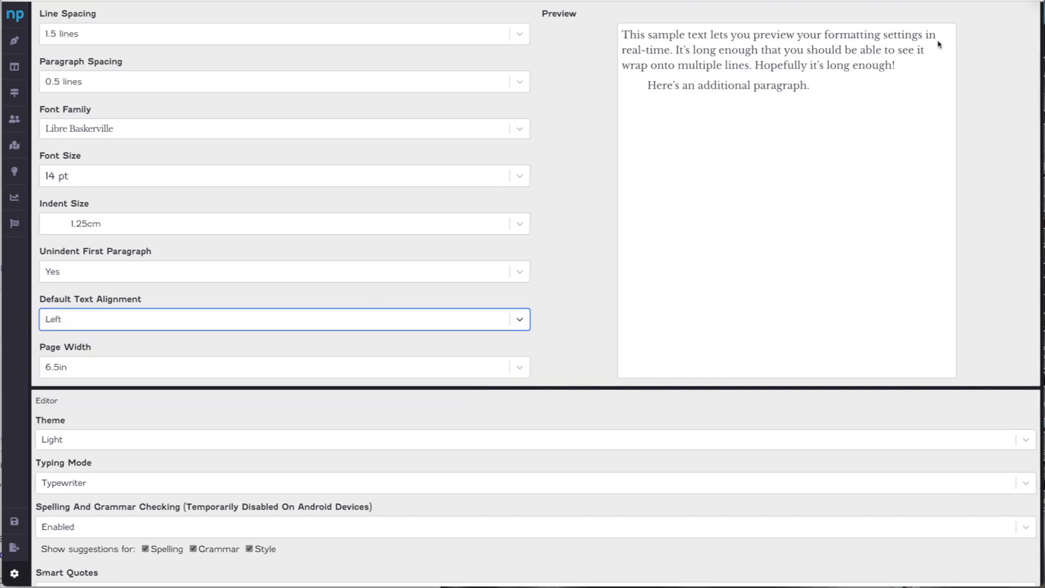
pyautogui.scroll(1, 925, 163)
pyautogui.click(65, 330)
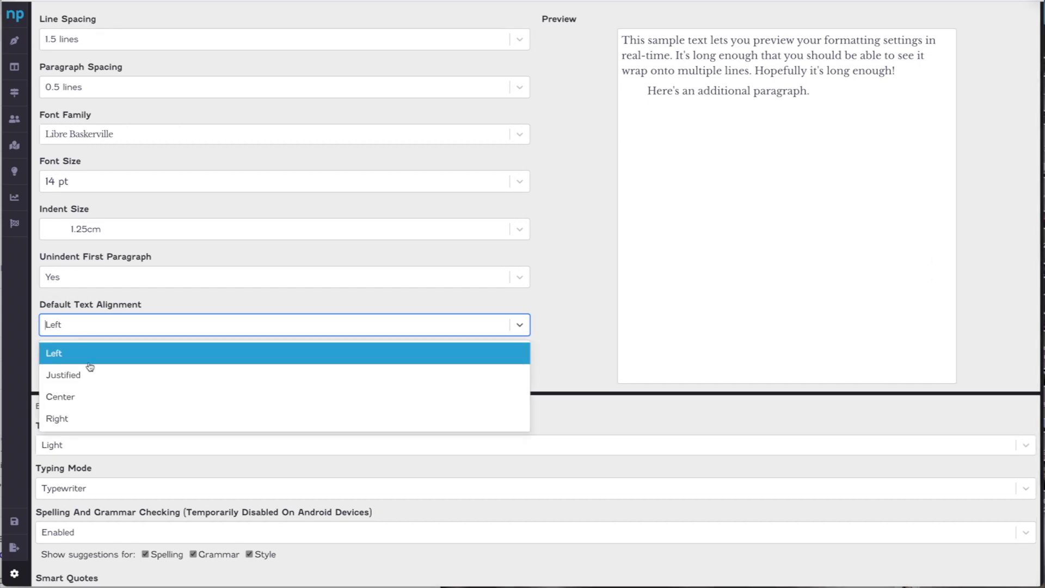
pyautogui.click(86, 376)
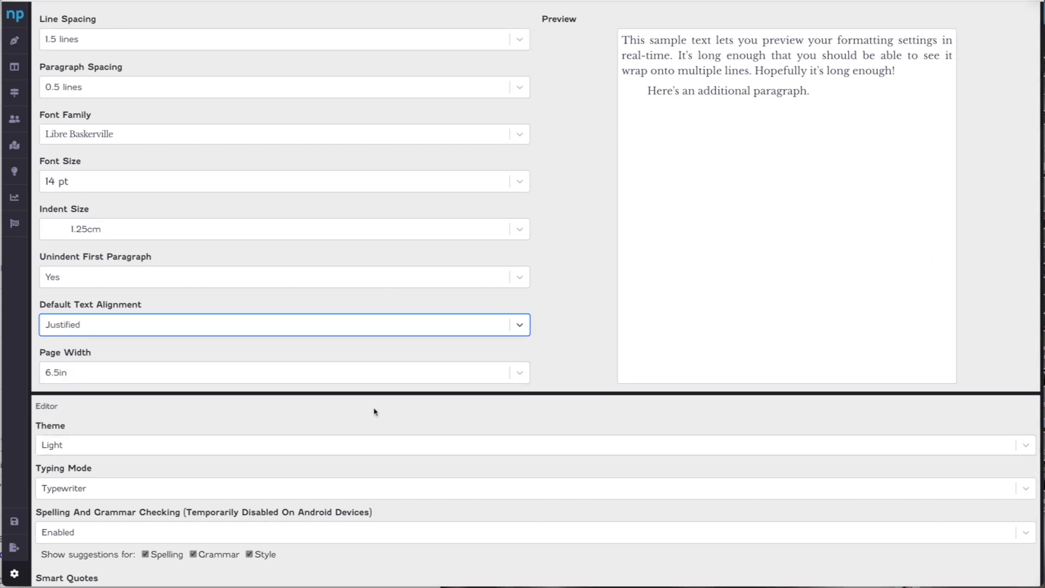
# Switch the editor theme to Dark, view the Plots page in it, and return the theme to Light.
pyautogui.scroll(-2, 381, 345)
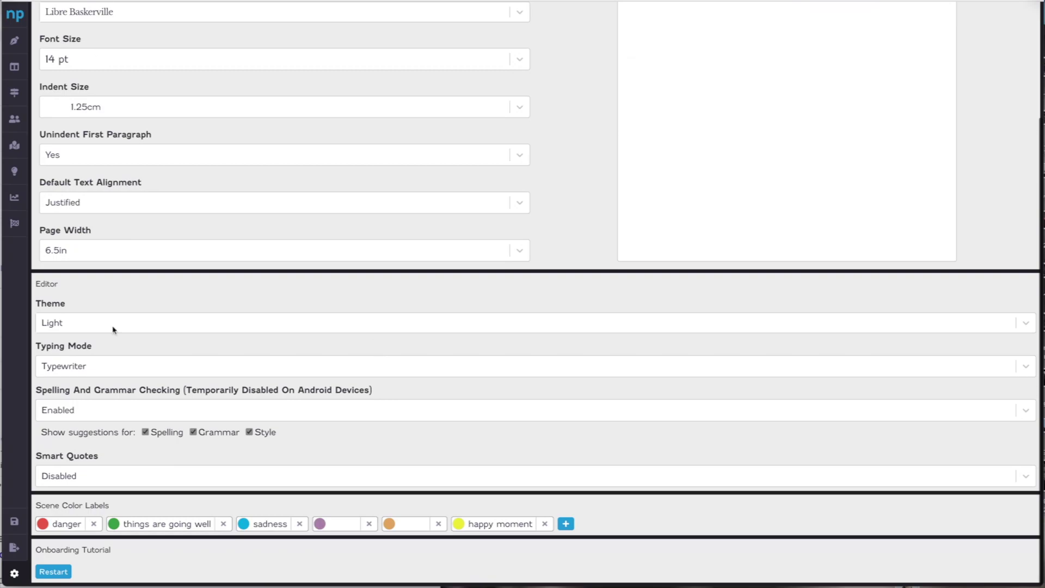
pyautogui.click(113, 329)
pyautogui.click(86, 351)
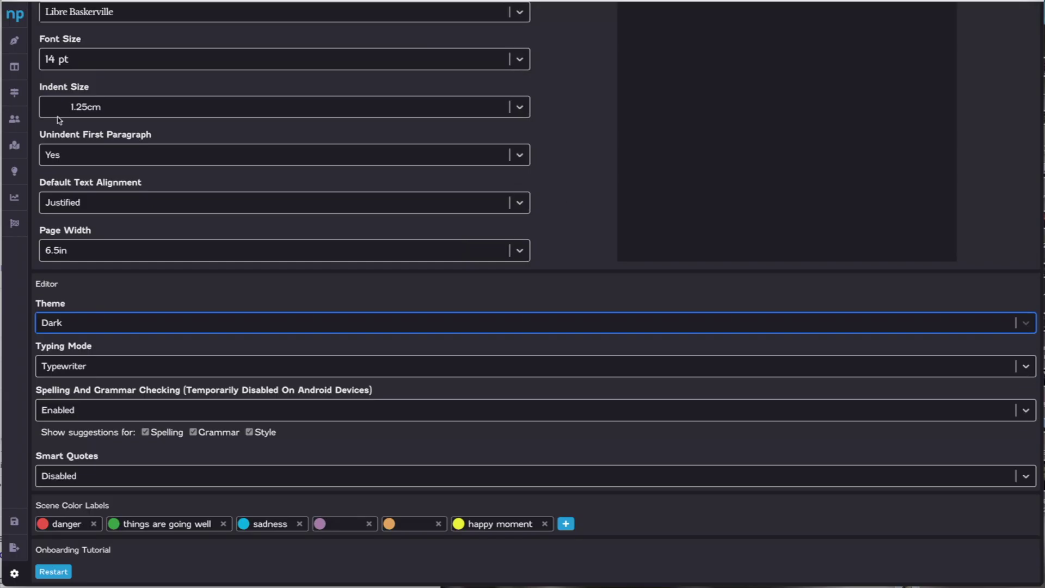
pyautogui.click(13, 46)
pyautogui.click(14, 92)
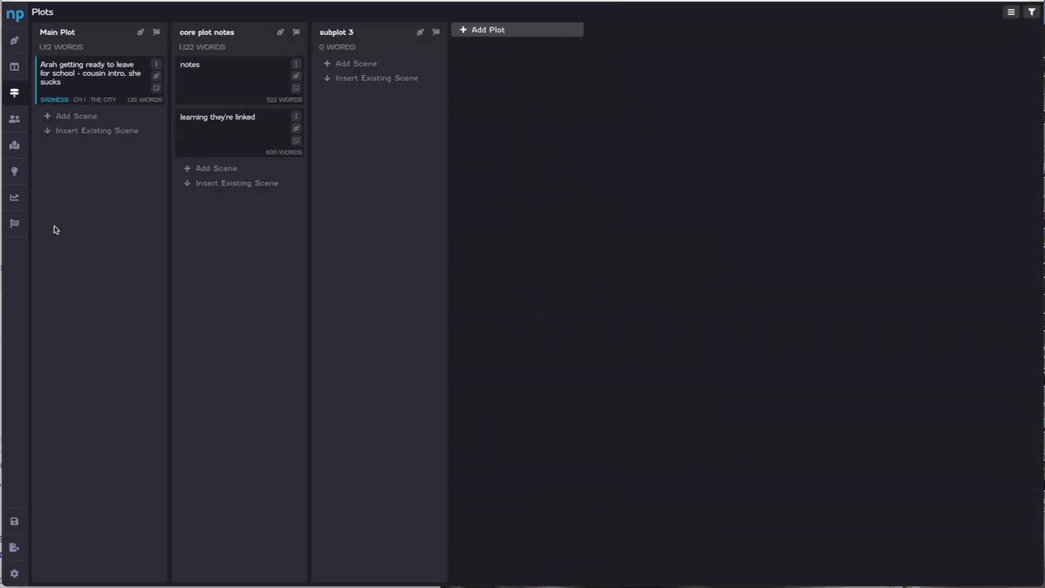
pyautogui.click(14, 574)
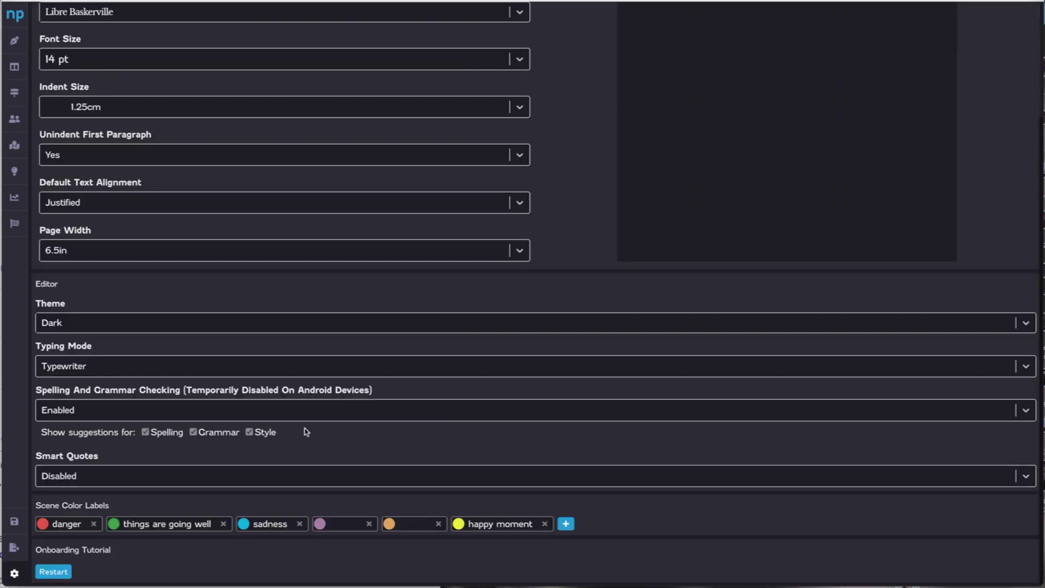
pyautogui.click(99, 327)
pyautogui.click(94, 372)
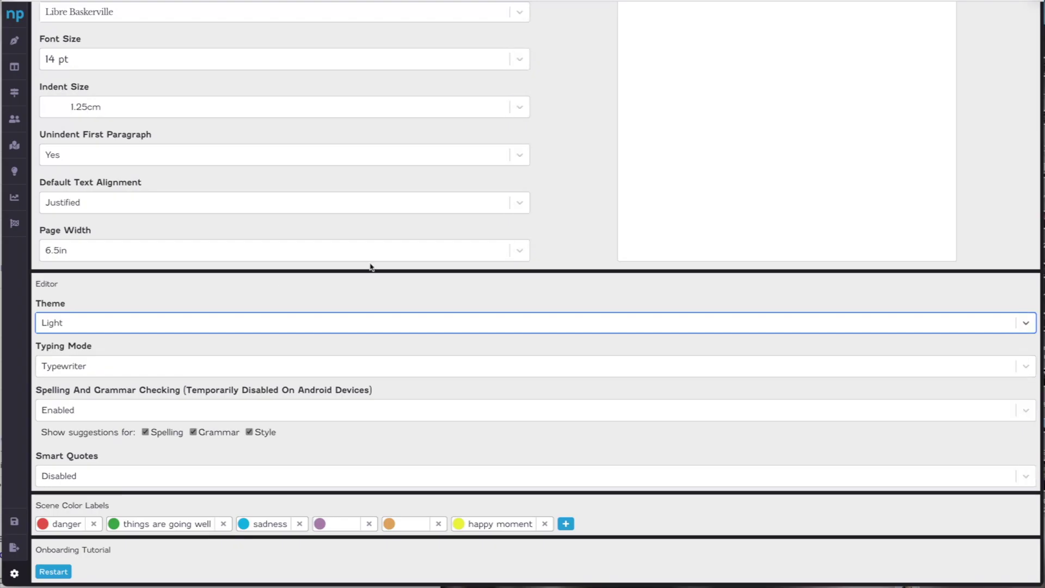
# Review the typing mode options, keeping Typewriter, and the options for spelling and grammar checking.
pyautogui.scroll(1, 373, 267)
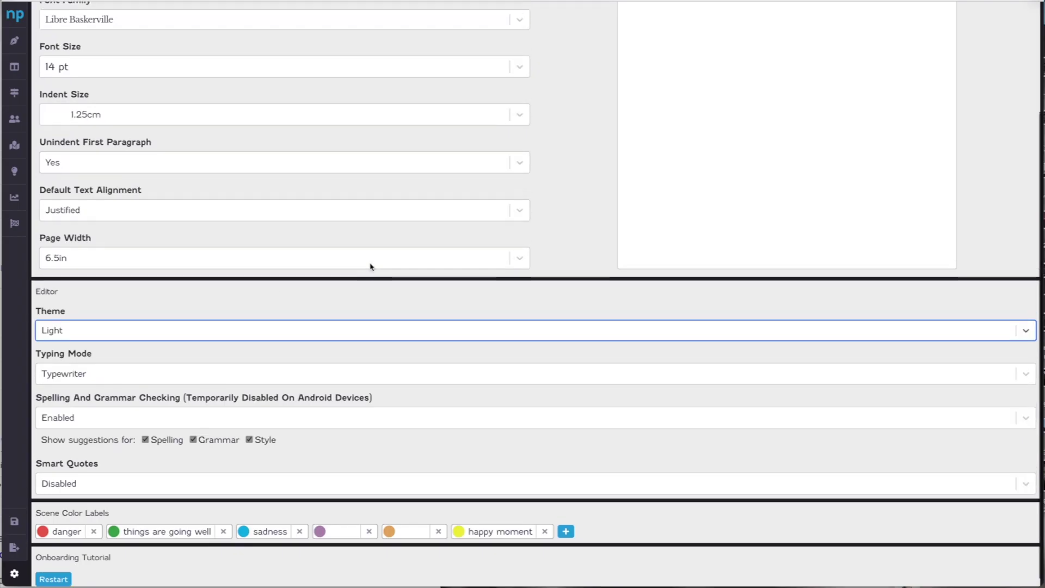
pyautogui.click(163, 366)
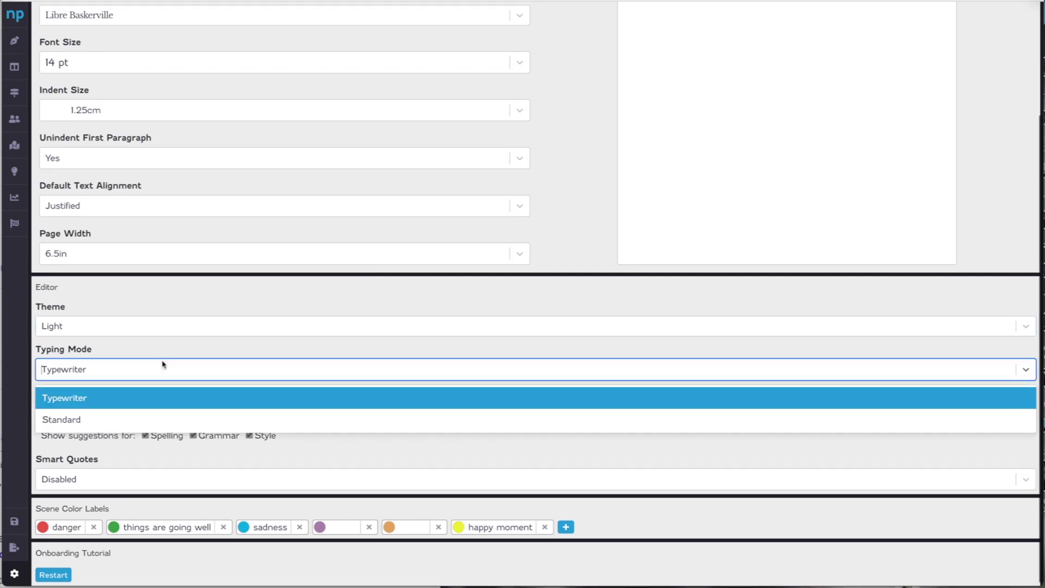
pyautogui.click(70, 403)
pyautogui.click(366, 415)
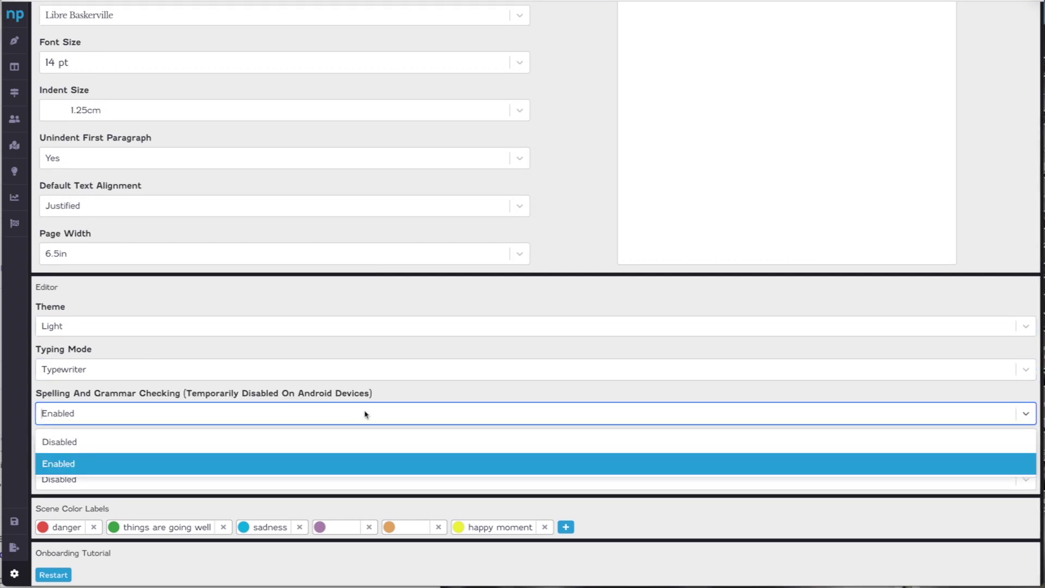
pyautogui.click(241, 388)
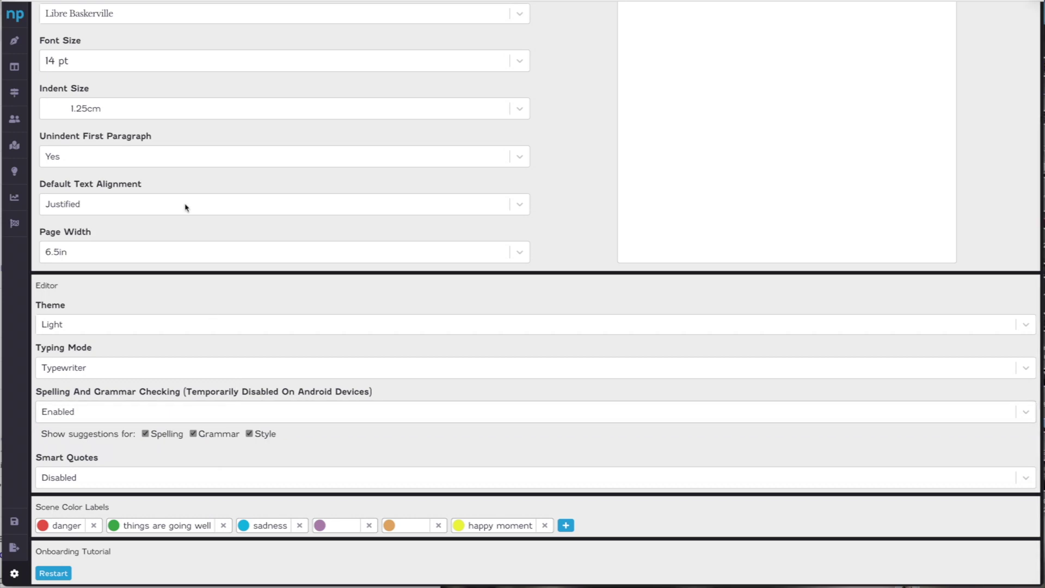
# Open the manuscript editor and examine the writing suggestions for underlined words, including "Yes mother".
pyautogui.click(15, 41)
pyautogui.scroll(-10, 592, 250)
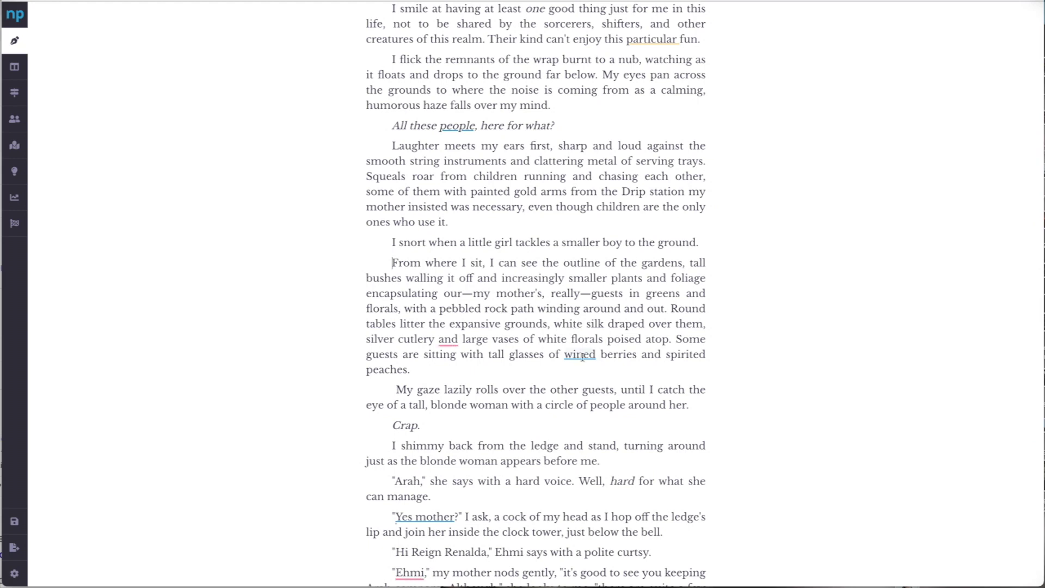
pyautogui.moveTo(448, 339)
pyautogui.moveTo(439, 517)
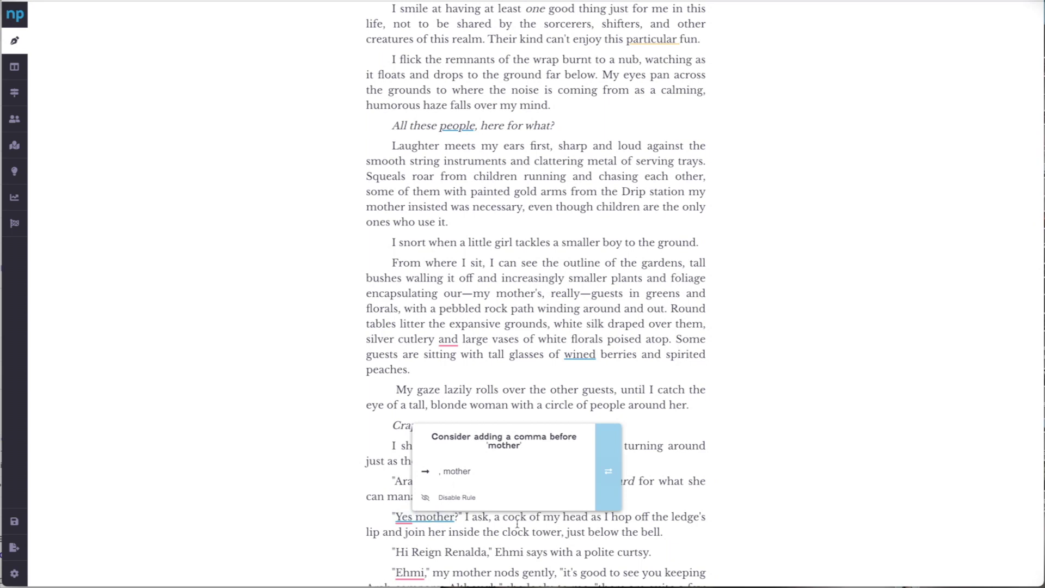
# Return to the settings and check the spelling and grammar checking choices again.
pyautogui.click(15, 574)
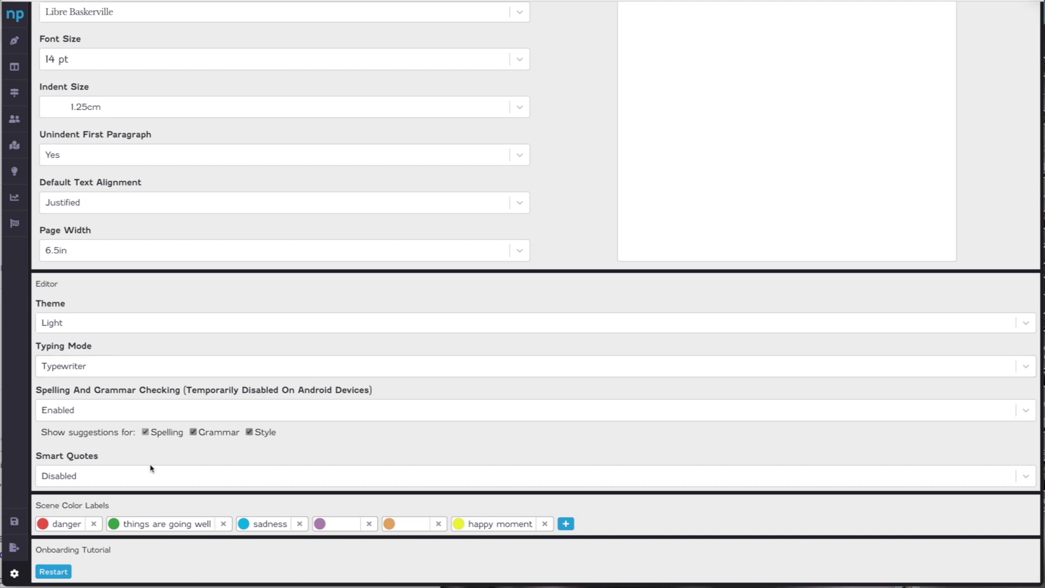
pyautogui.click(160, 412)
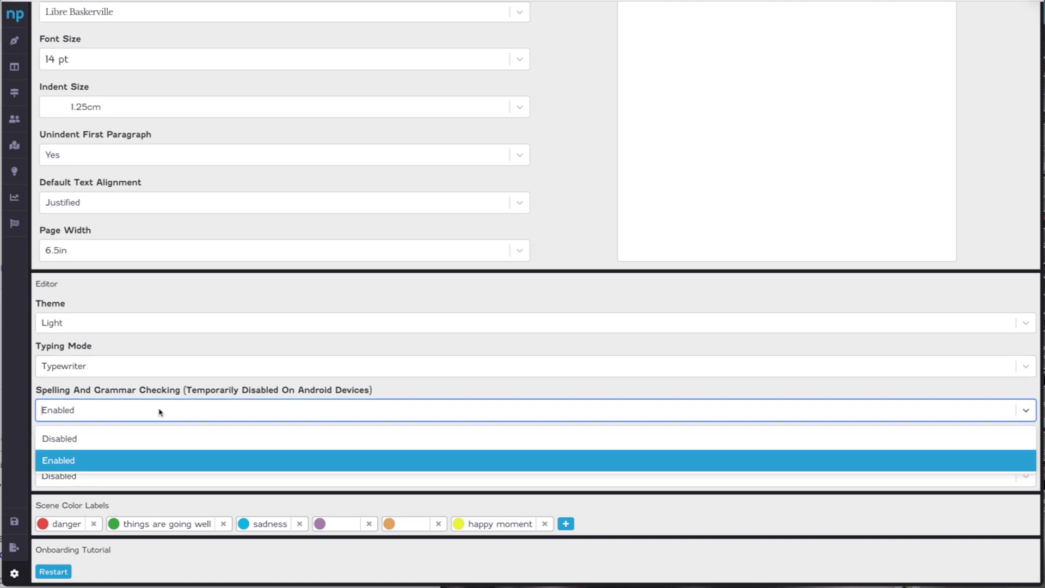
pyautogui.click(425, 395)
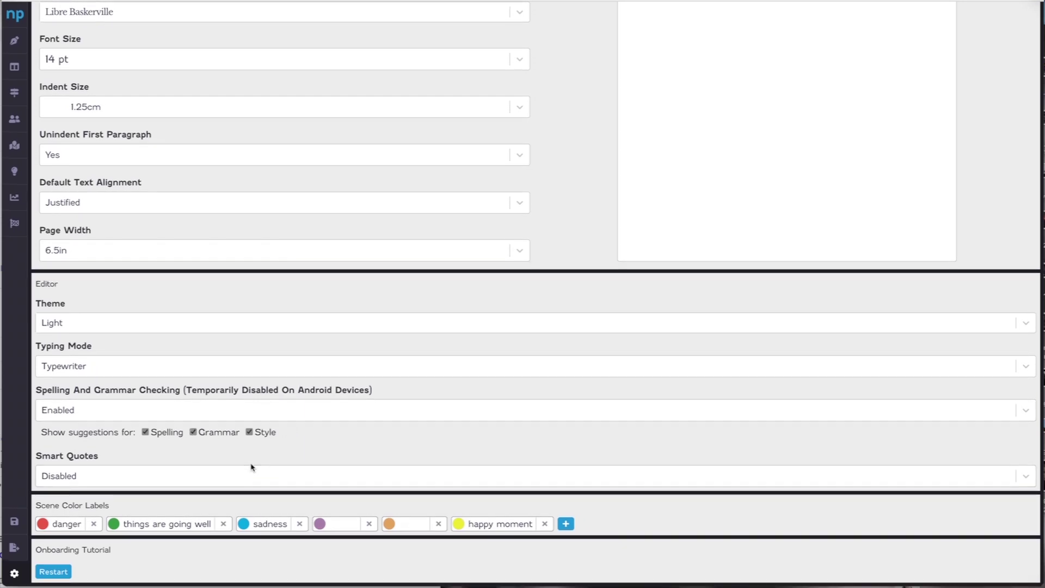
# Add a new scene color label after "happy moment" and set its color to dark red.
pyautogui.moveTo(42, 506); pyautogui.dragTo(129, 505)
pyautogui.click(128, 505)
pyautogui.click(565, 523)
pyautogui.click(533, 473)
pyautogui.click(554, 452)
pyautogui.click(546, 524)
pyautogui.click(562, 525)
pyautogui.click(562, 483)
pyautogui.moveTo(563, 484); pyautogui.dragTo(564, 456)
pyautogui.click(569, 565)
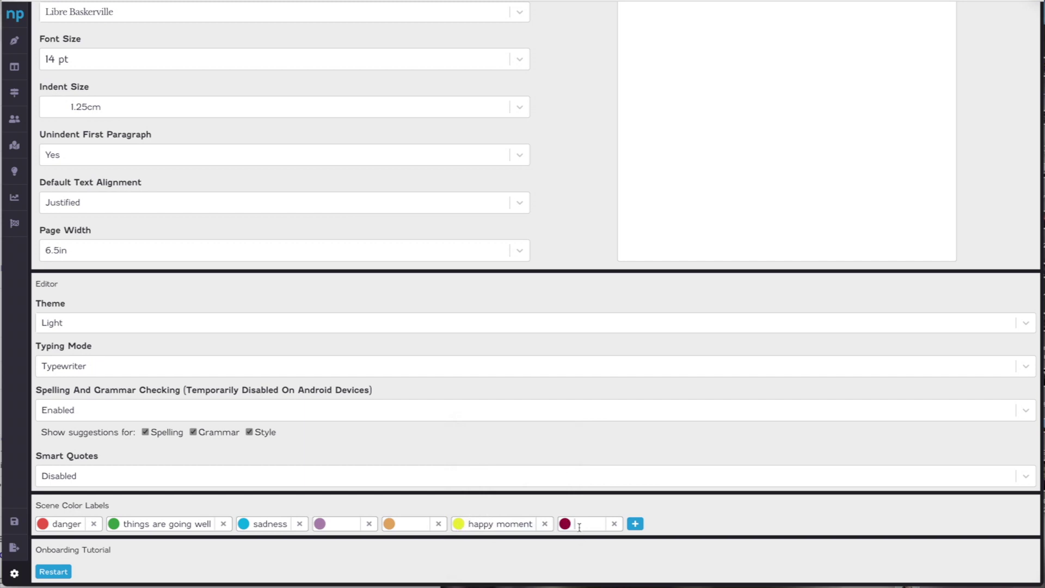
# Name the new dark red scene color label "Romance".
pyautogui.write('Love')
pyautogui.doubleClick(587, 522)
pyautogui.write('Romance')
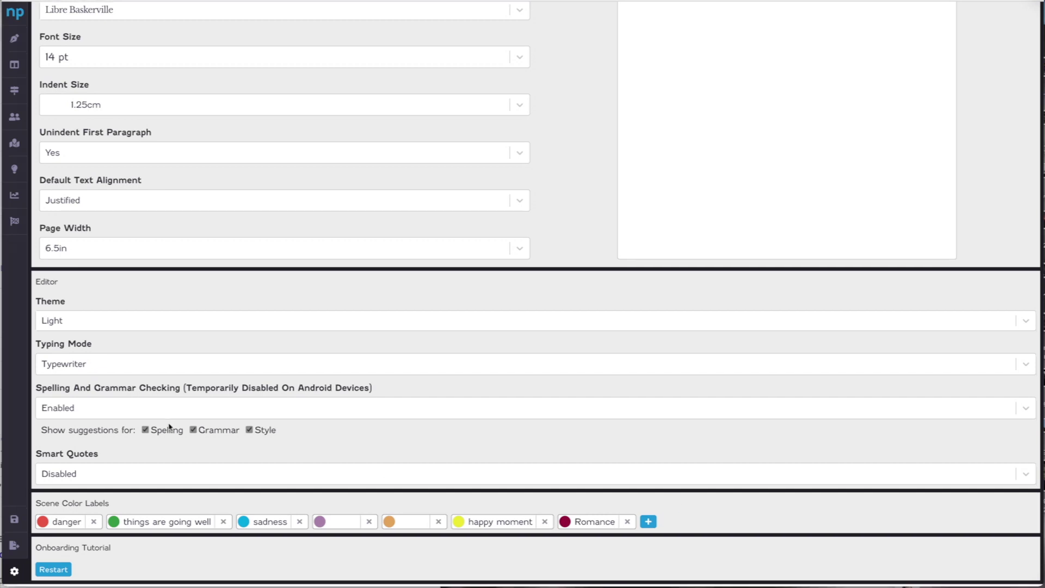
pyautogui.scroll(1, 218, 425)
pyautogui.scroll(3, 229, 420)
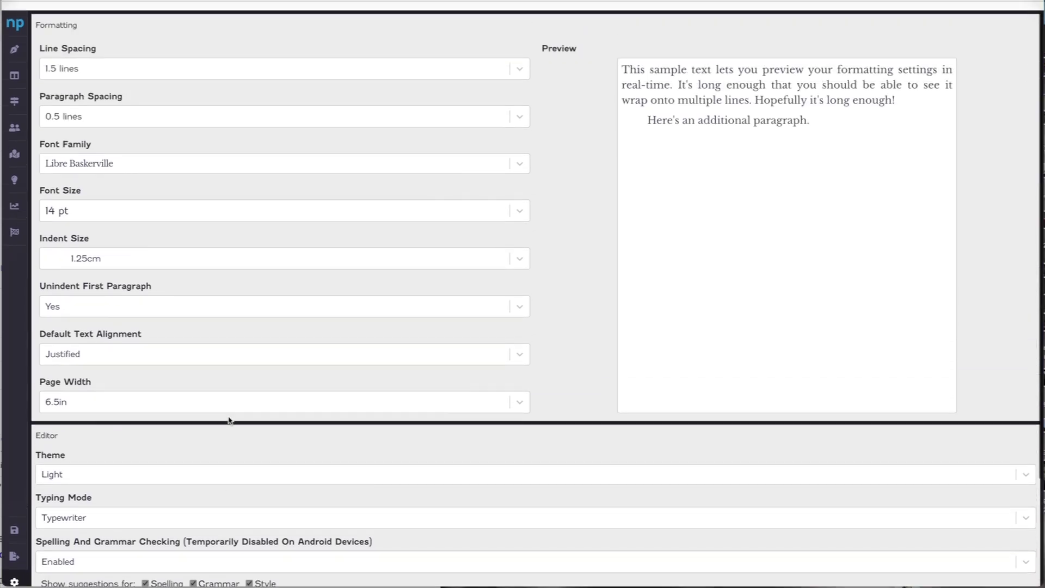
# Return to the novels list and view the version history date and time picker for "3 royals & handmaiden", leaving it without choosing a date.
pyautogui.click(15, 41)
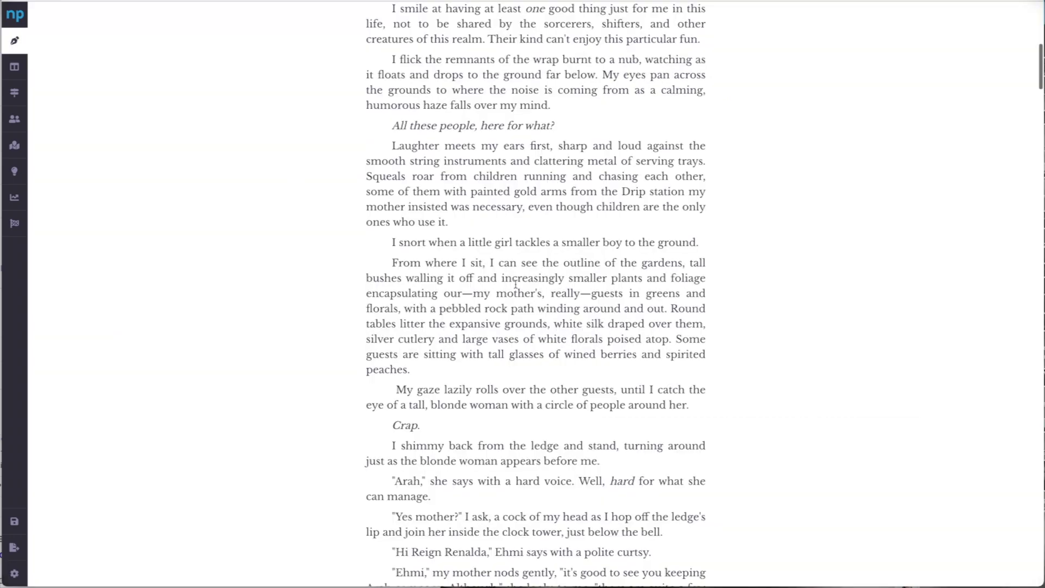
pyautogui.click(15, 15)
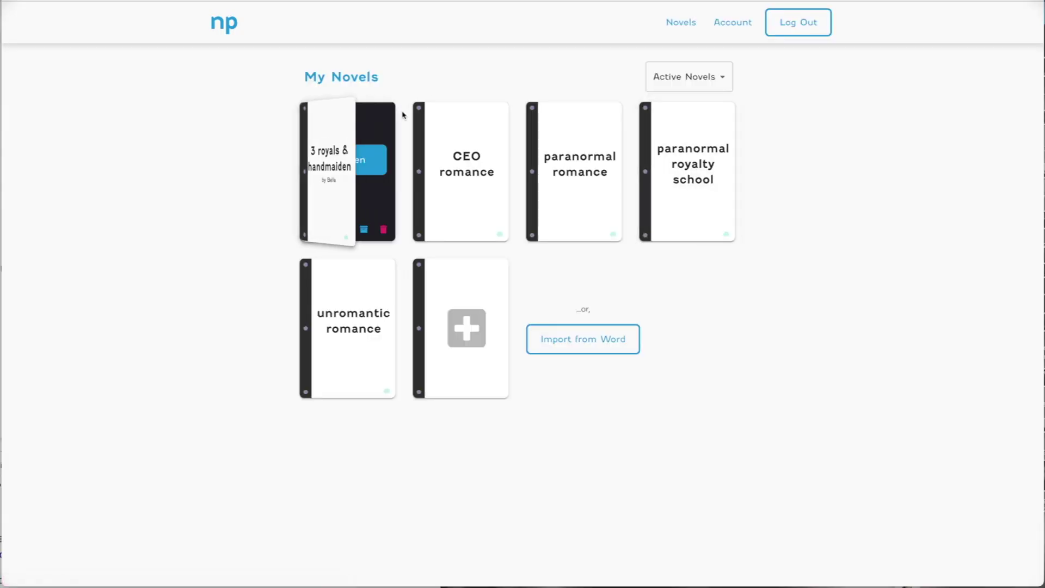
pyautogui.moveTo(343, 229)
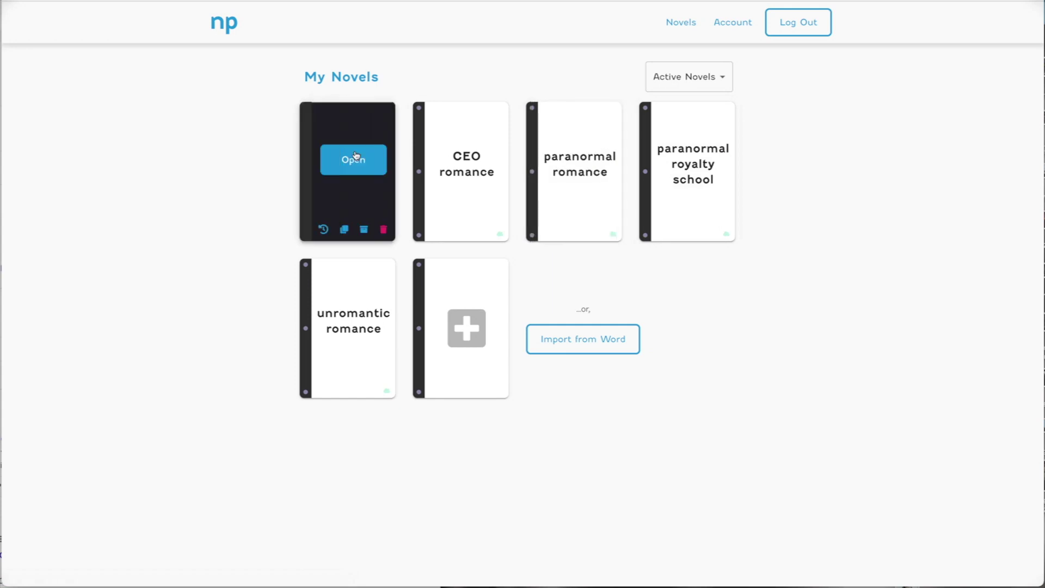
pyautogui.click(323, 230)
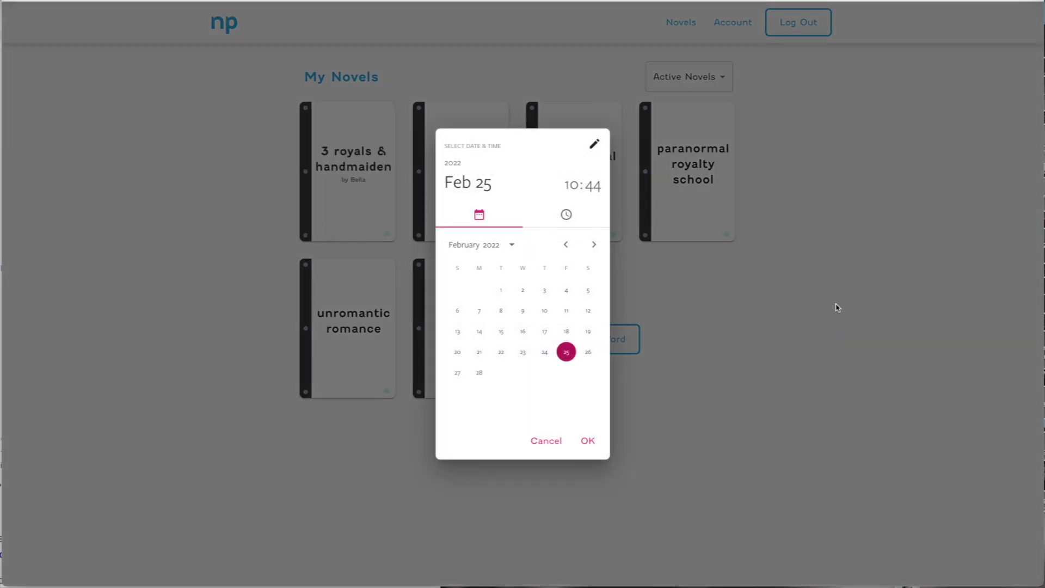
pyautogui.click(838, 307)
# Examine the version history date and time picker for "paranormal royalty school" and close it without restoring a version.
pyautogui.moveTo(369, 172)
pyautogui.moveTo(684, 233)
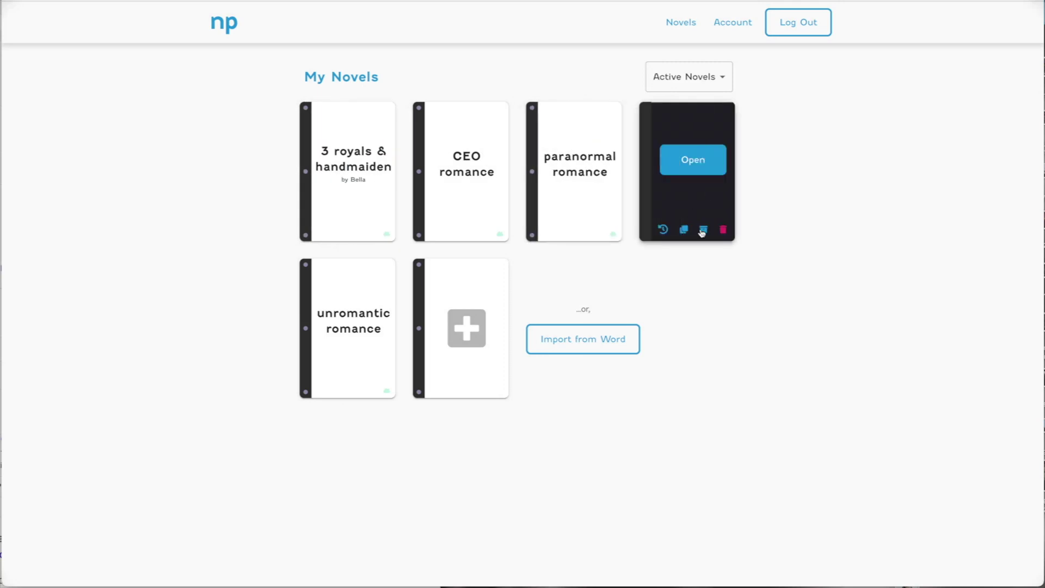
pyautogui.click(663, 230)
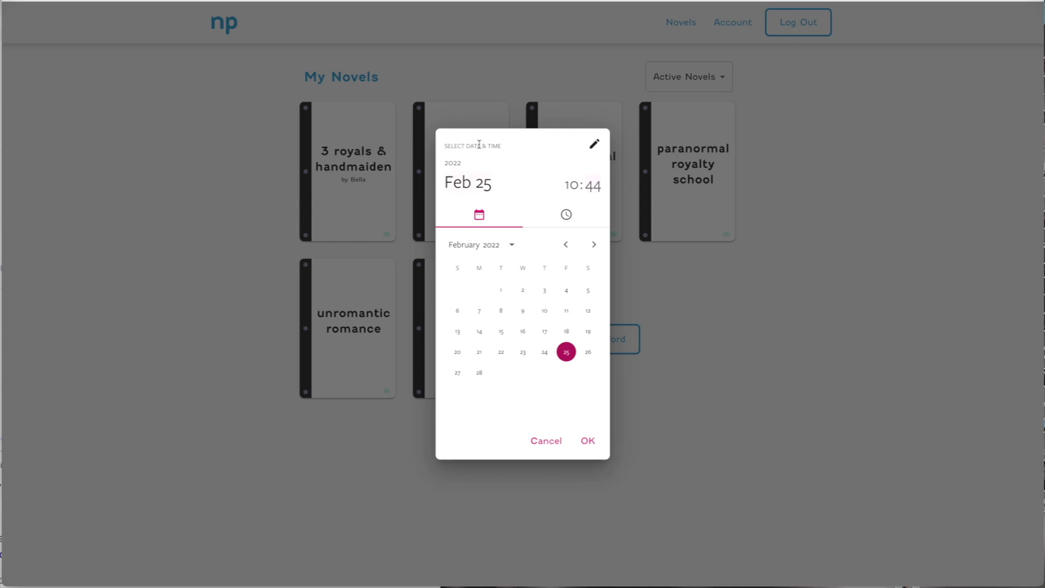
pyautogui.click(545, 442)
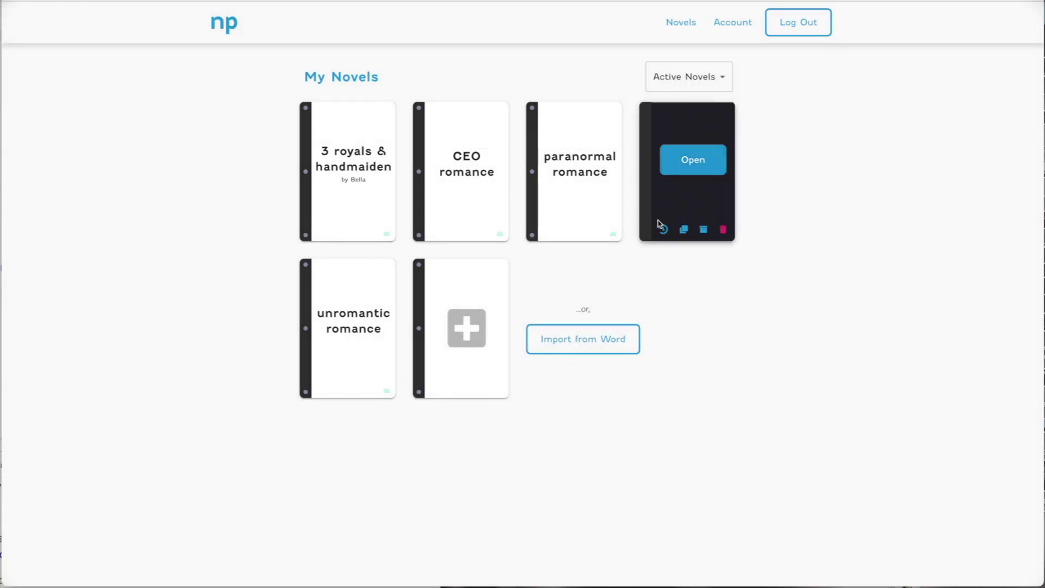
pyautogui.click(662, 230)
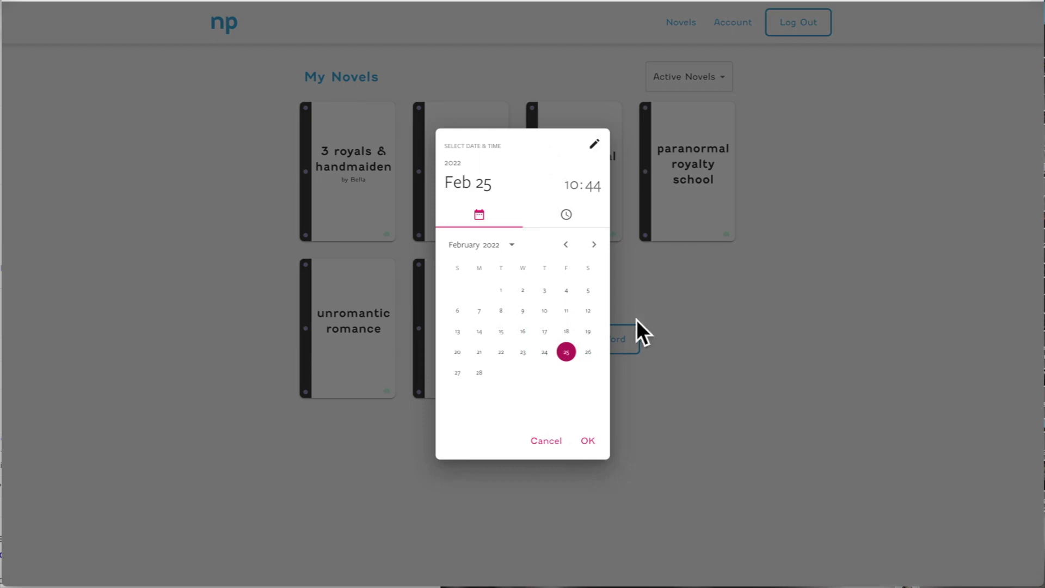
pyautogui.click(737, 380)
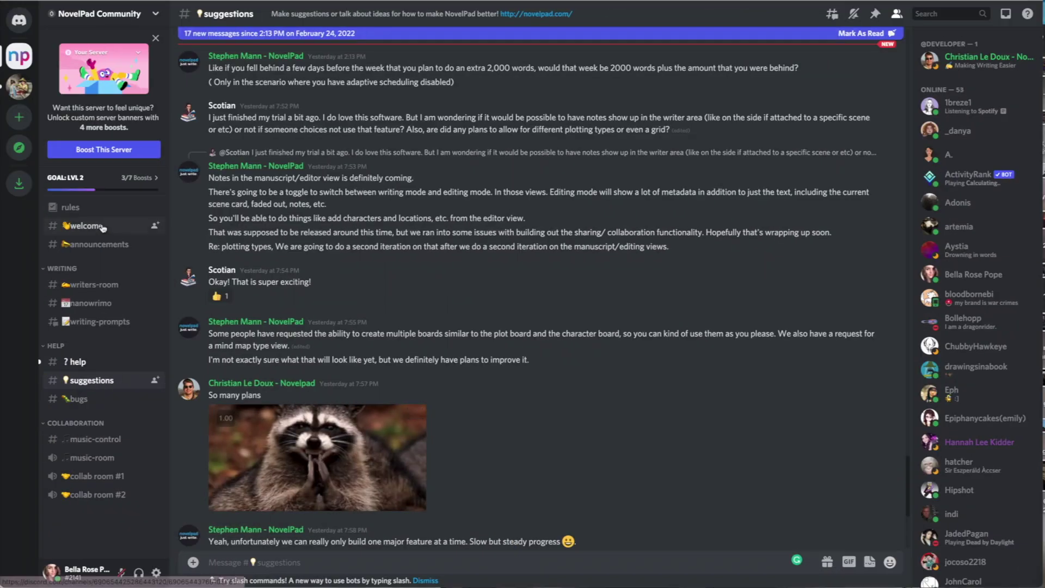
# In the NovelPad Community Discord server, view the welcome channel and read through the feature and bugfix releases in announcements.
pyautogui.click(96, 241)
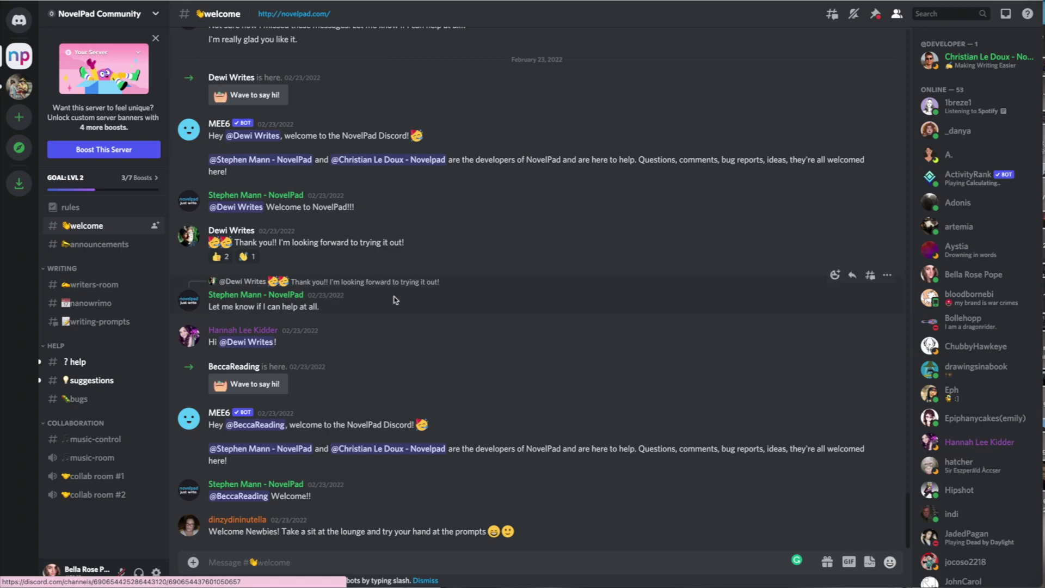
pyautogui.moveTo(244, 265)
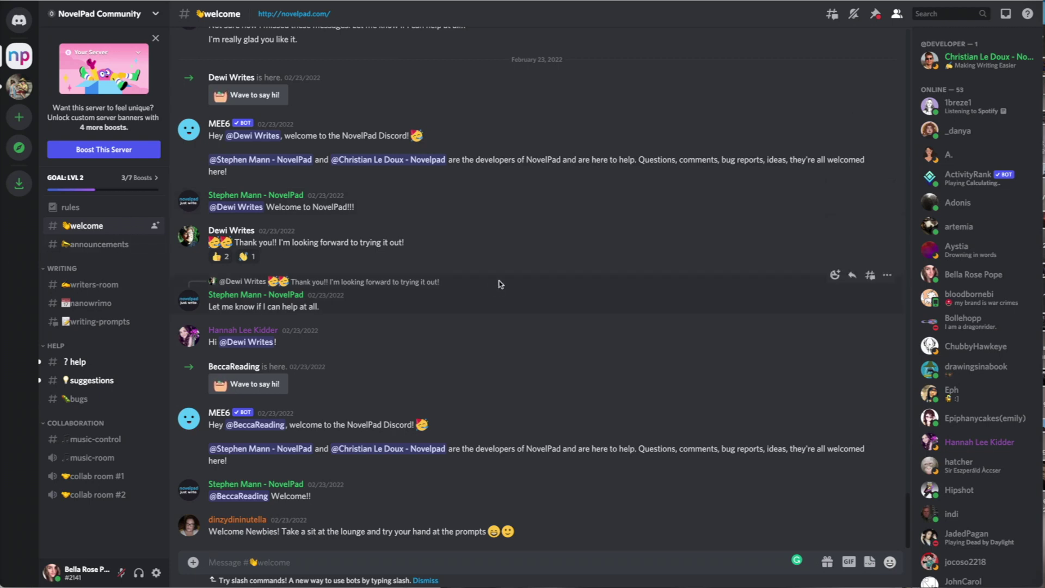
pyautogui.click(101, 244)
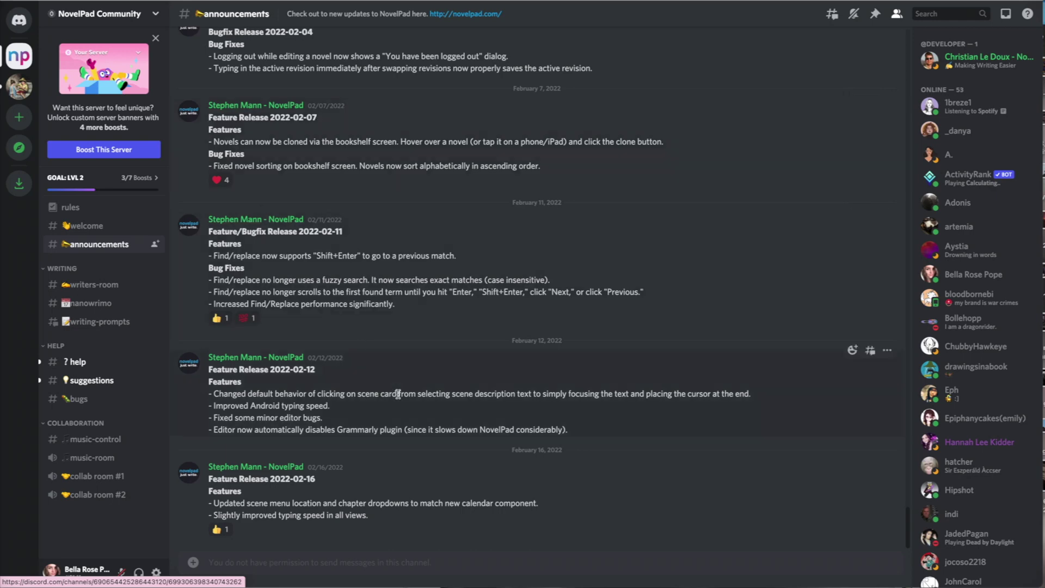
pyautogui.scroll(5, 461, 278)
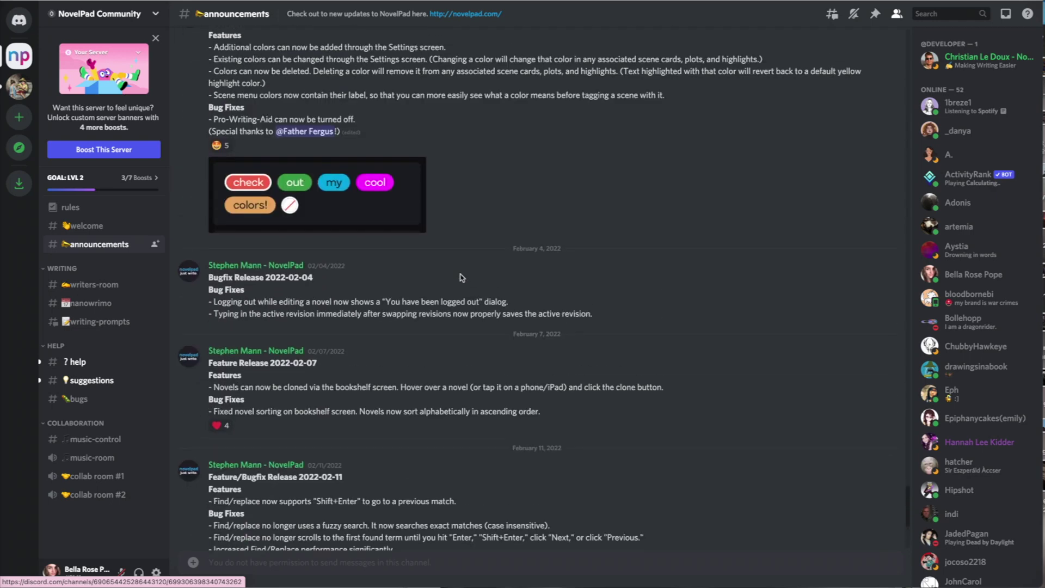
pyautogui.scroll(4, 461, 277)
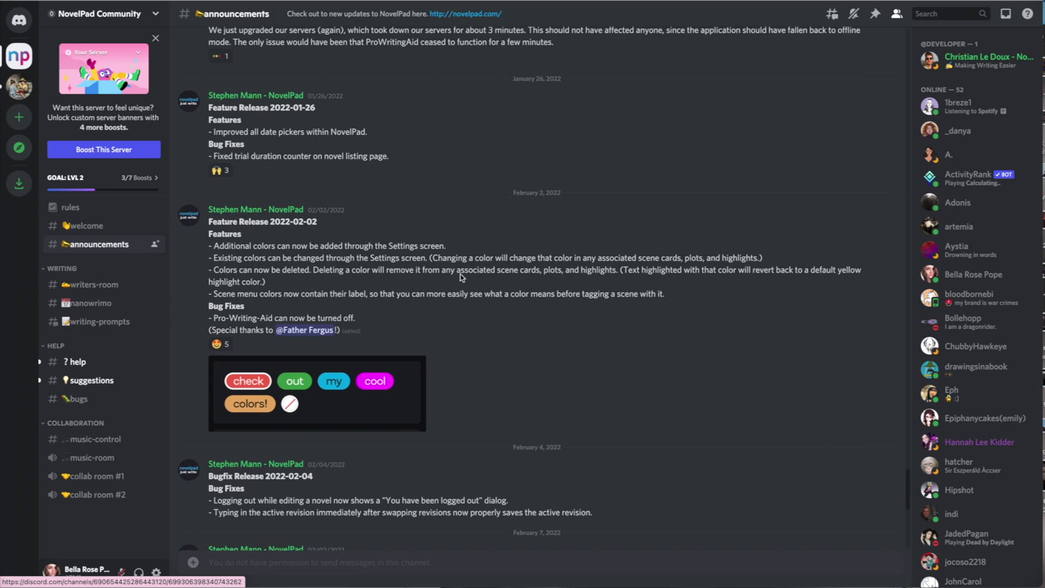
pyautogui.scroll(-9, 461, 278)
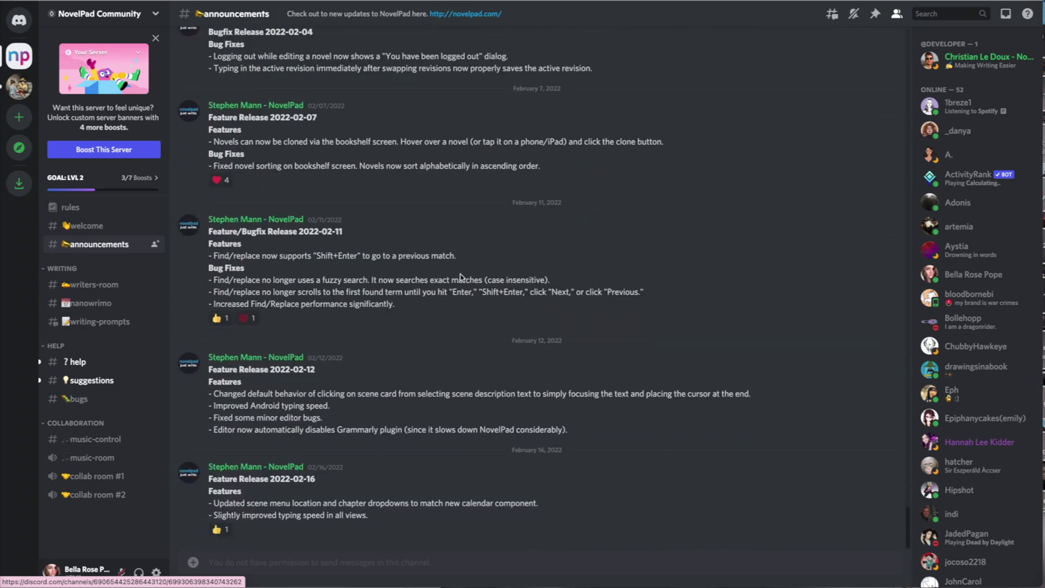
# Look through the writers-room, nanowrimo, writing-prompts and help channels.
pyautogui.click(114, 288)
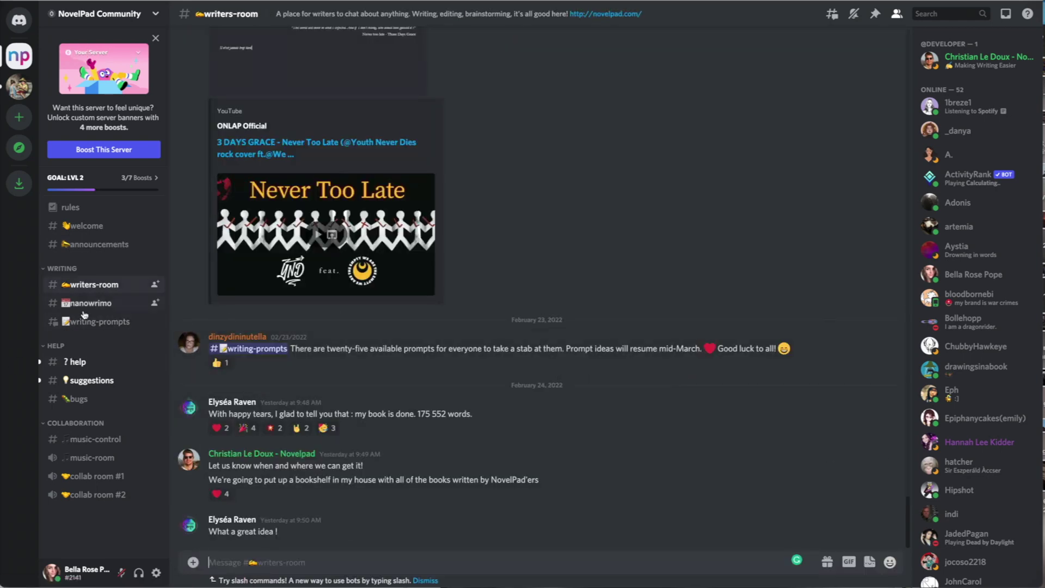
pyautogui.click(87, 304)
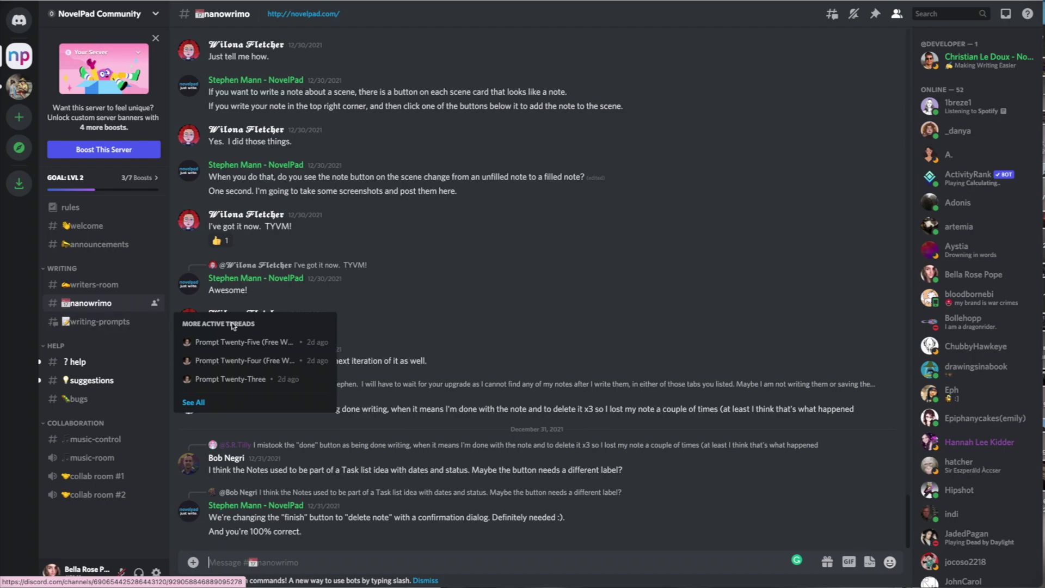
pyautogui.click(95, 324)
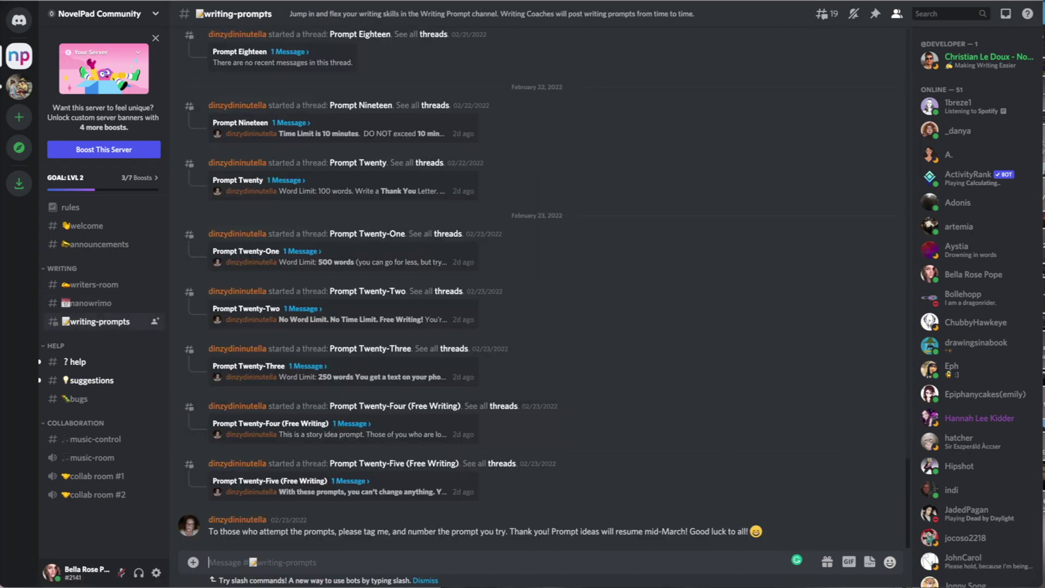
pyautogui.click(117, 364)
# Read the suggestions channel, including the February 7 reply about scene color coding and the newest feature requests.
pyautogui.click(105, 381)
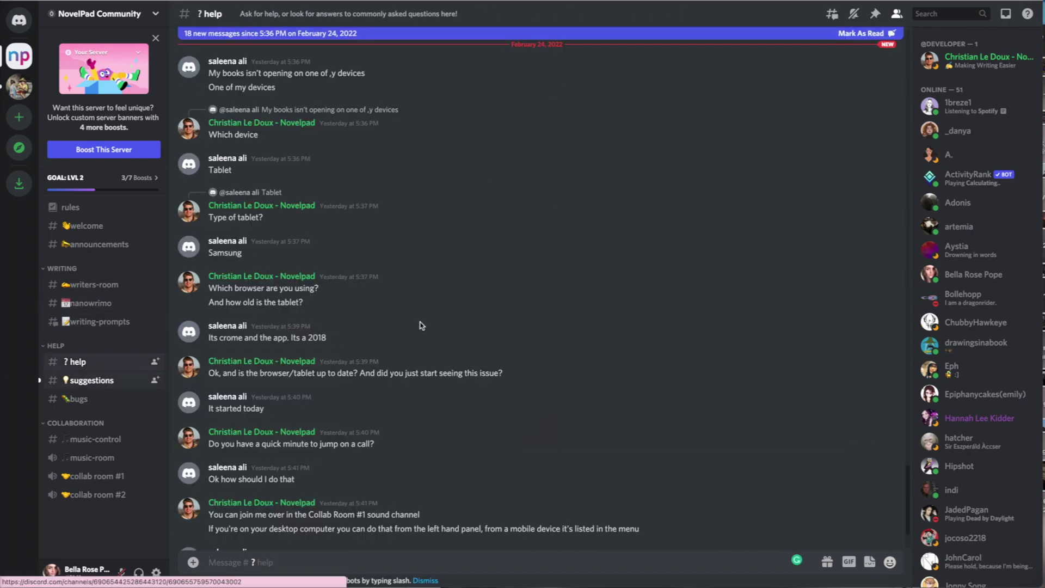
pyautogui.scroll(15, 421, 326)
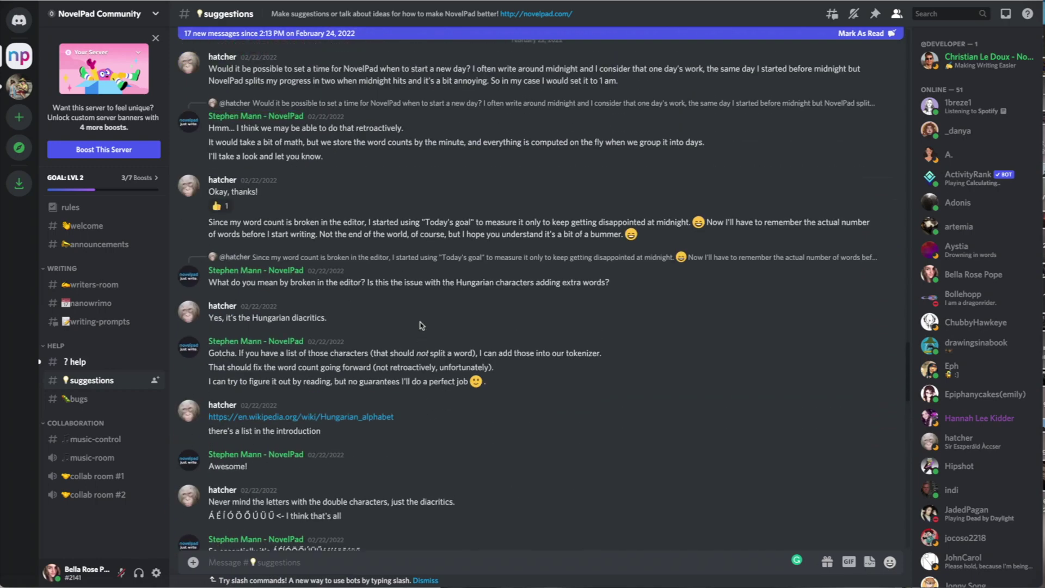
pyautogui.scroll(5, 421, 326)
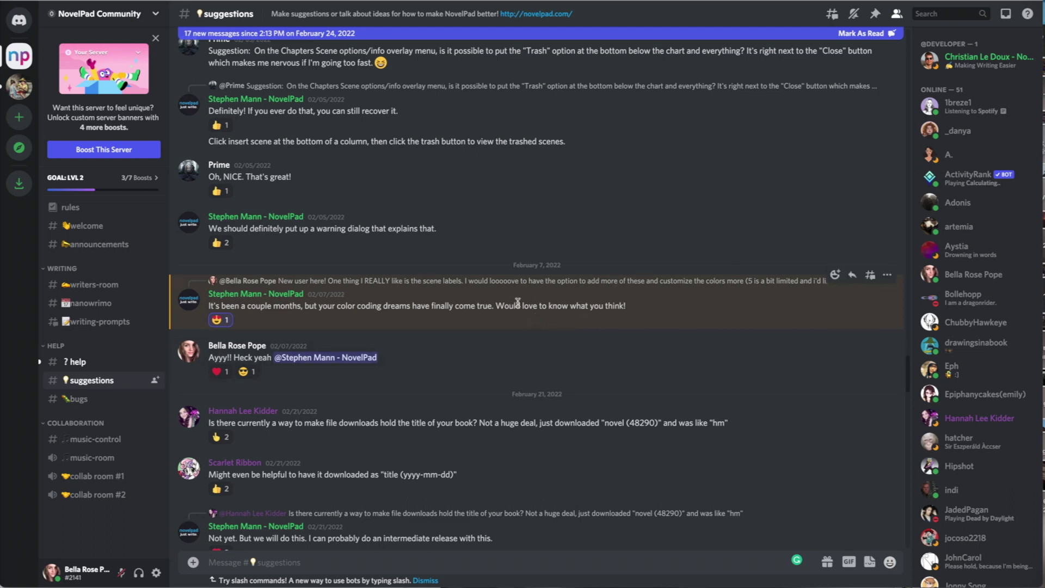
pyautogui.scroll(-3, 488, 304)
pyautogui.scroll(-10, 488, 304)
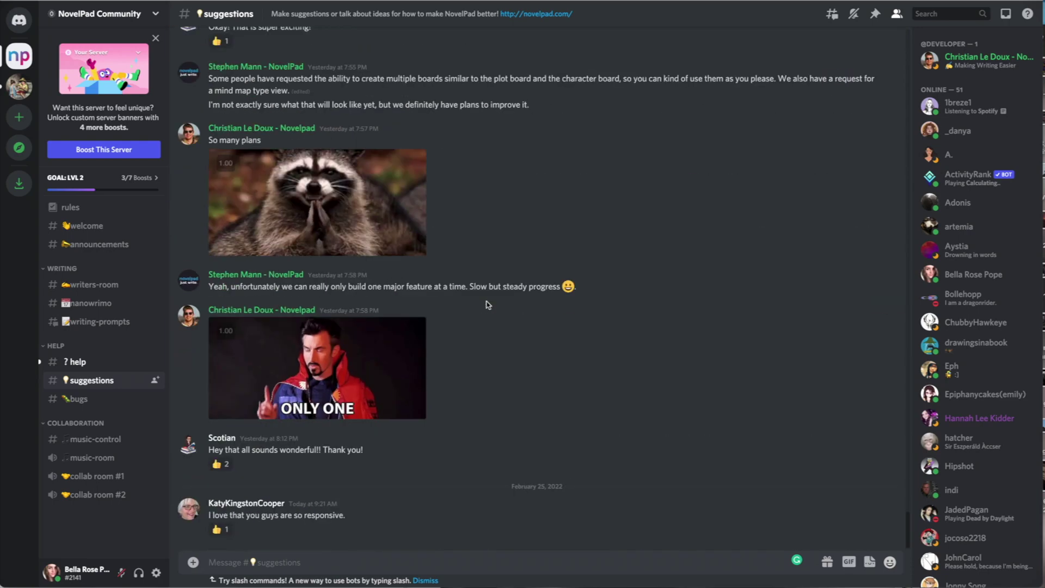
pyautogui.scroll(5, 319, 195)
pyautogui.scroll(5, 319, 195)
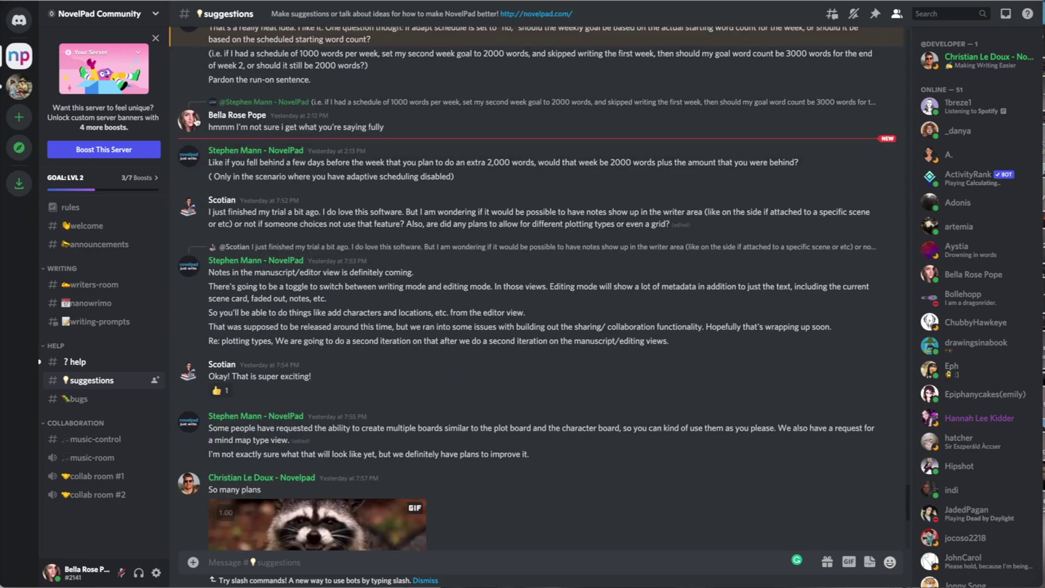
pyautogui.scroll(2, 452, 154)
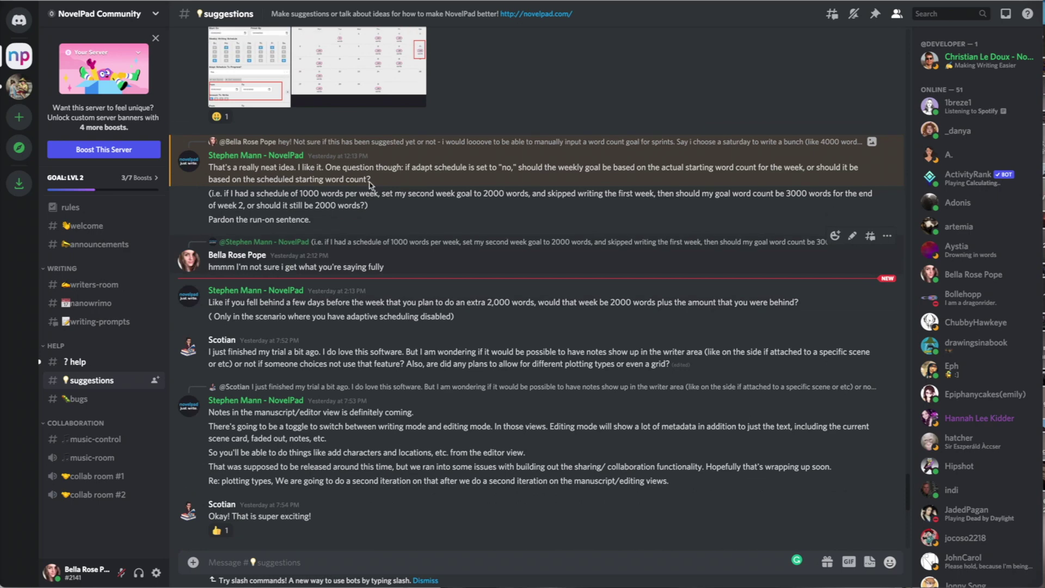
pyautogui.scroll(-10, 453, 159)
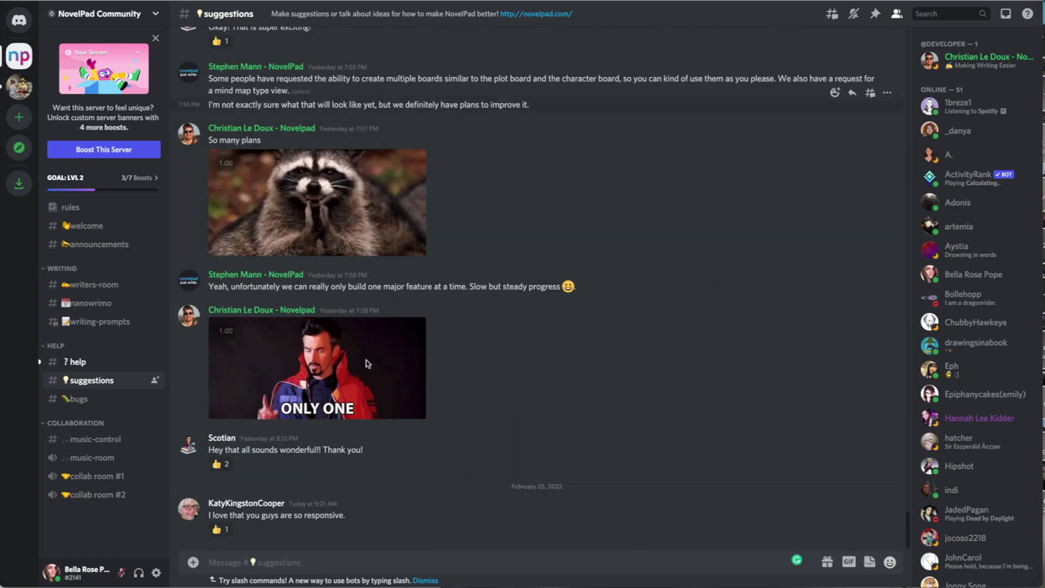
# View the help channel, and find the February 24 request for sprint word count goals in the suggestions channel.
pyautogui.click(107, 364)
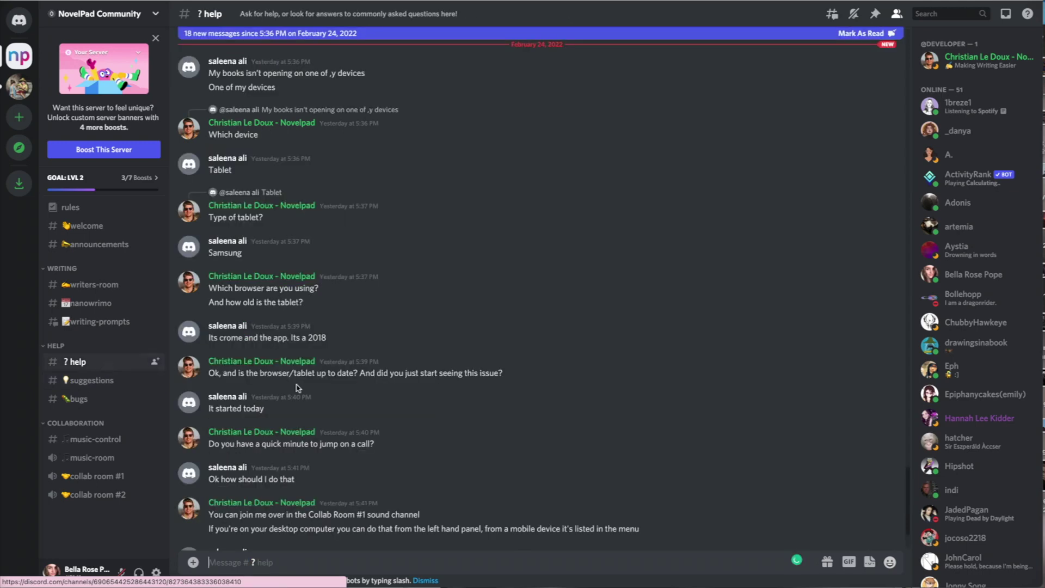
pyautogui.click(82, 380)
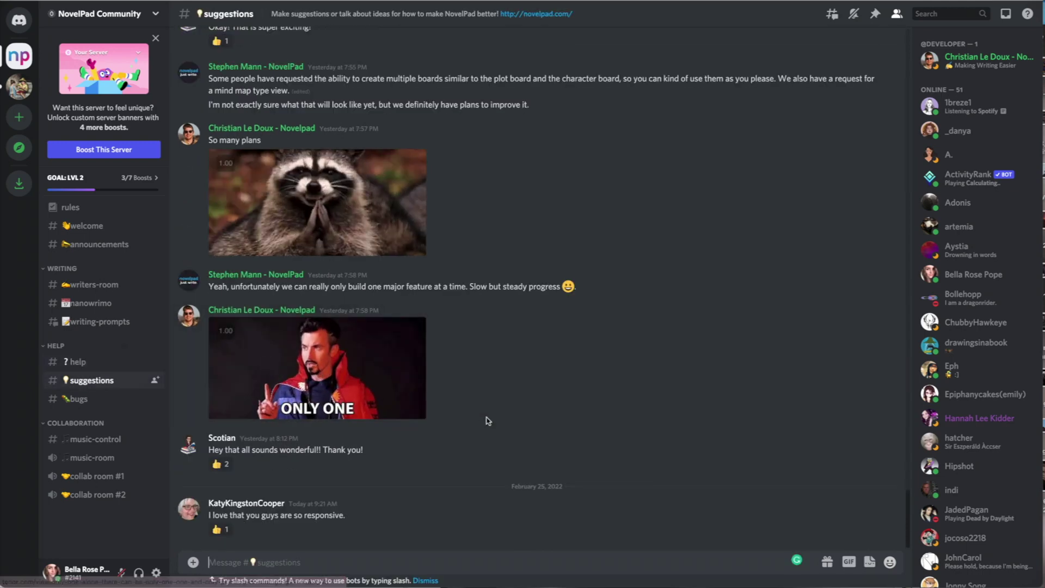
pyautogui.scroll(10, 487, 419)
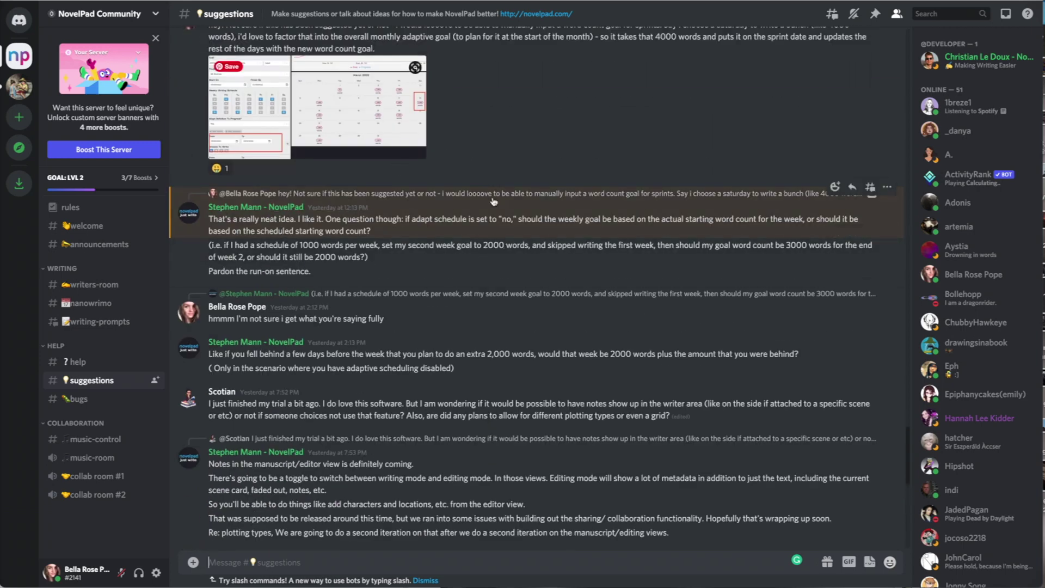
pyautogui.scroll(2, 462, 326)
pyautogui.scroll(-1, 602, 383)
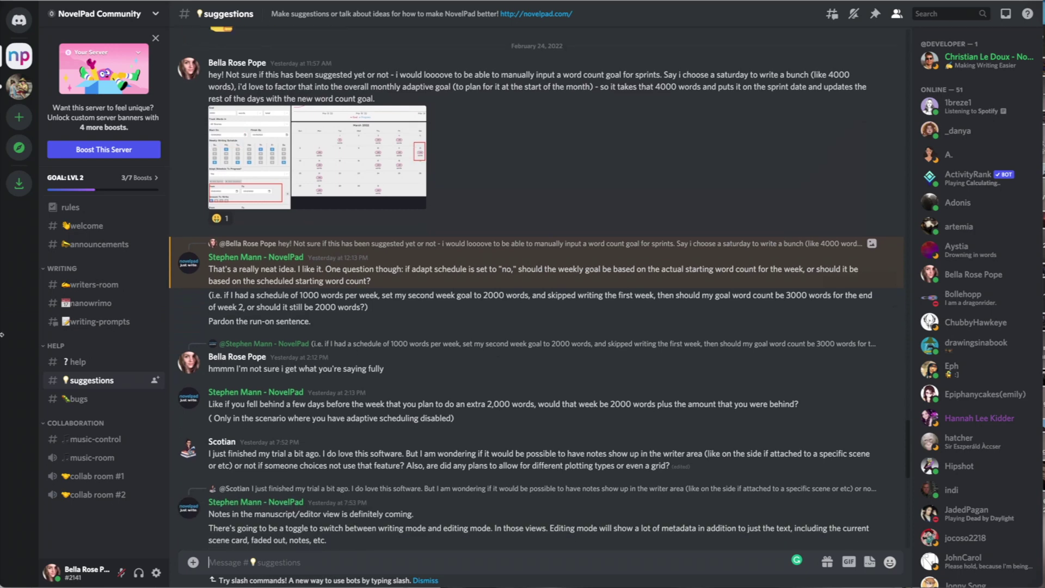
# Open the bugs channel and read the February reports about editor performance and the Hungarian word count.
pyautogui.click(86, 401)
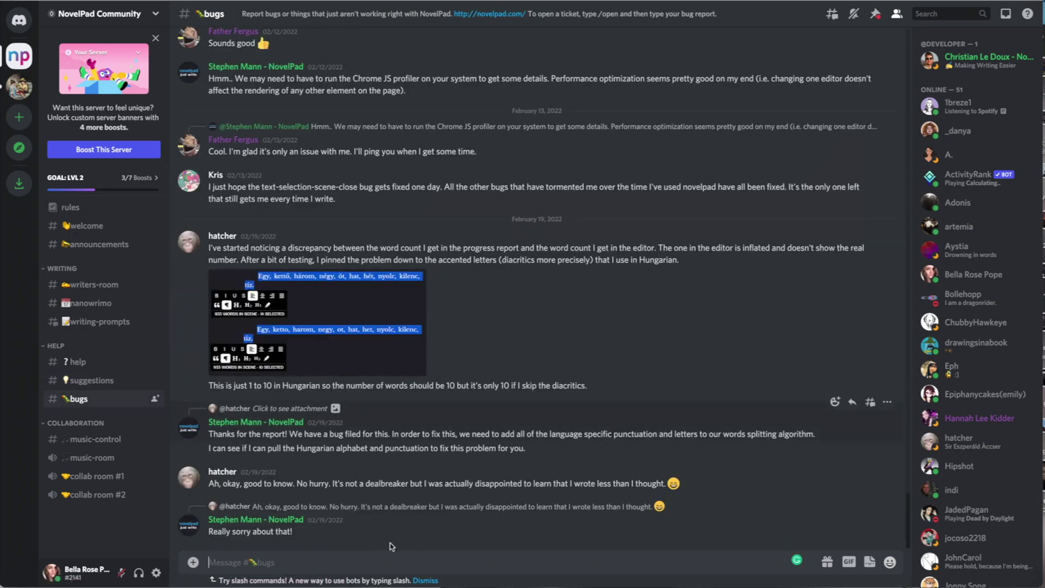
pyautogui.scroll(2, 366, 452)
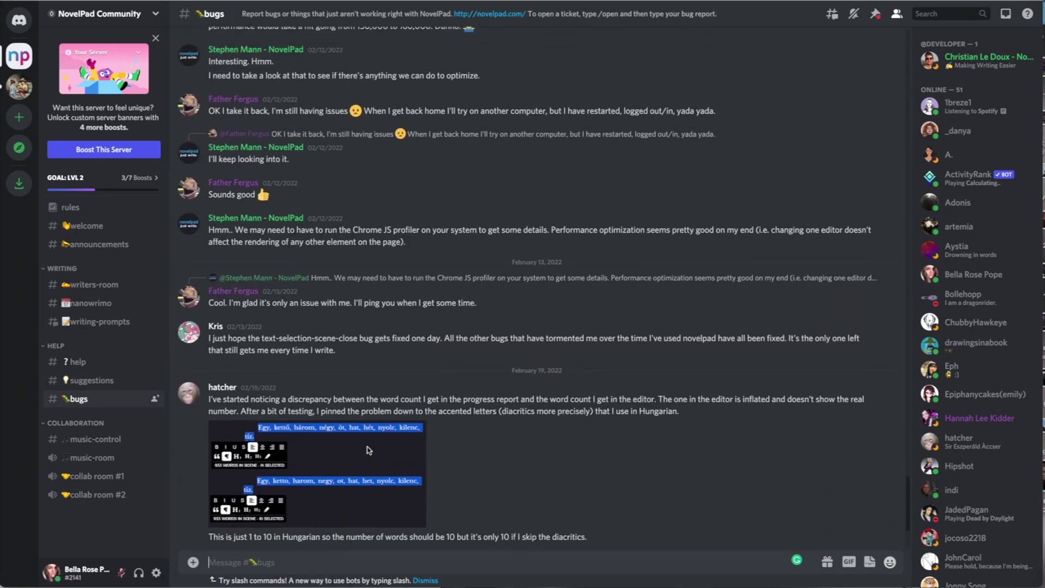
pyautogui.scroll(-2, 374, 430)
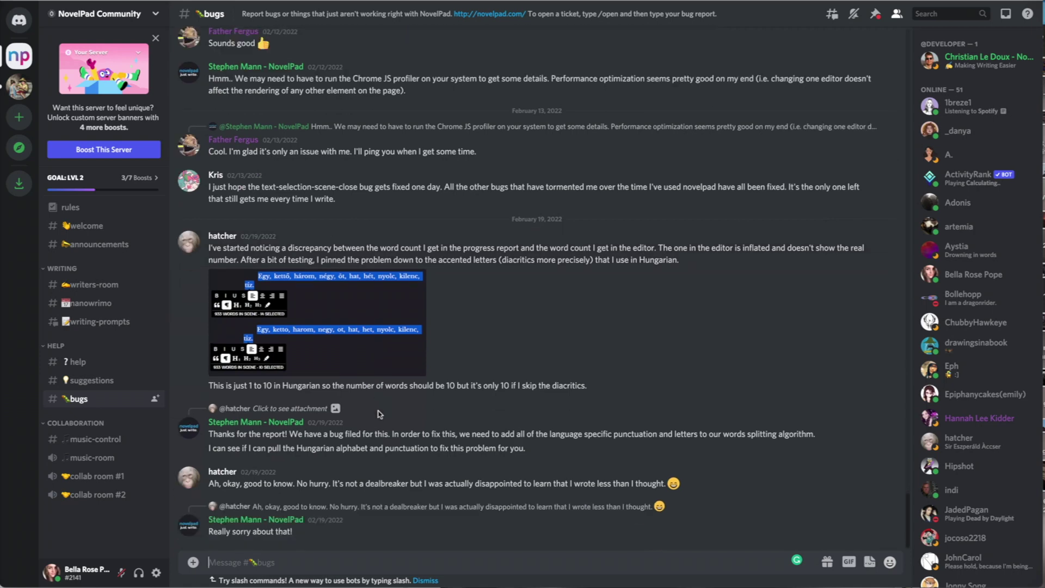
pyautogui.scroll(3, 364, 413)
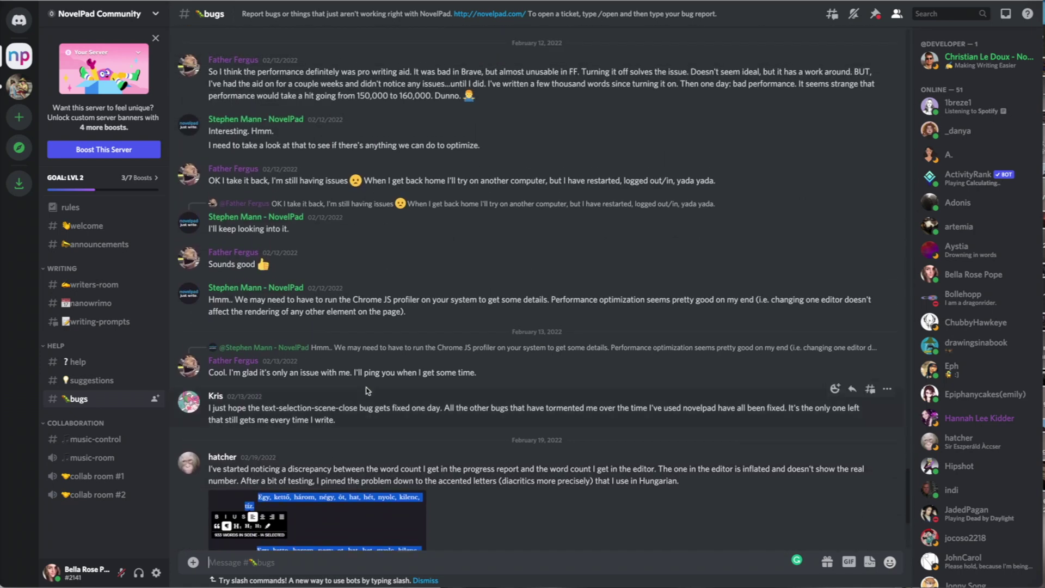
pyautogui.scroll(-4, 358, 412)
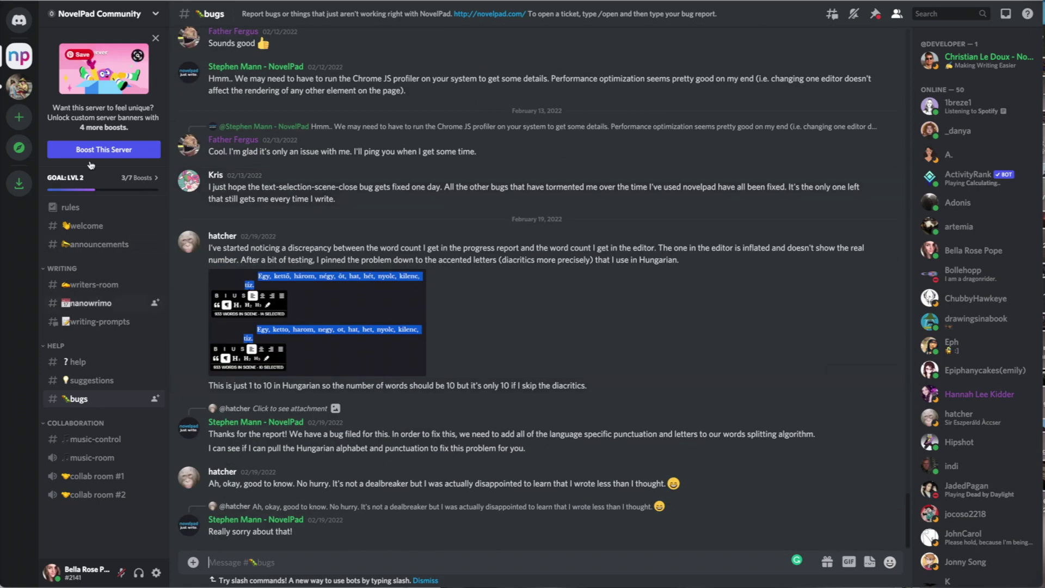